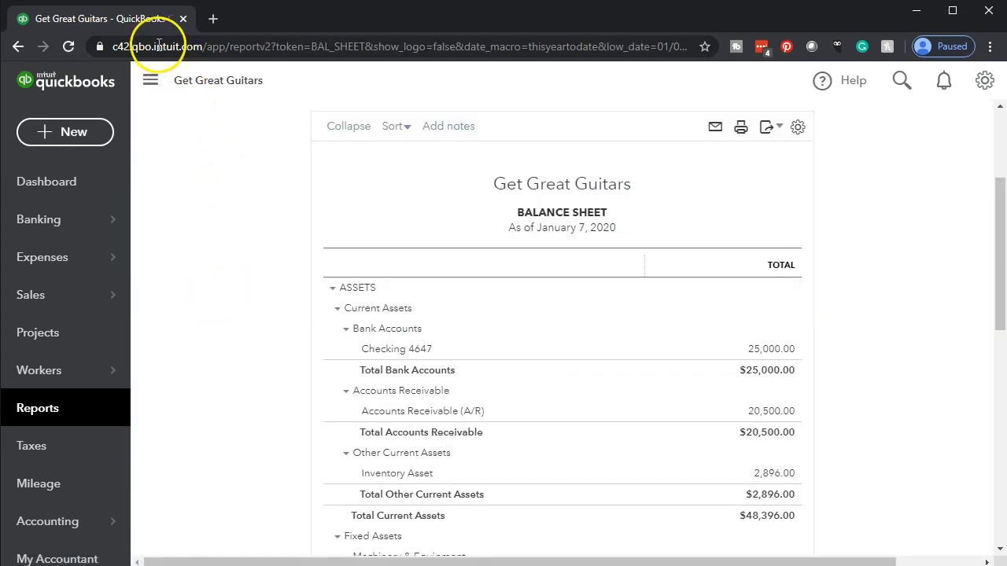
Step: Set the Balance Sheet's report period to 01/01/2020 through 12/31/2020
right_click(137, 25)
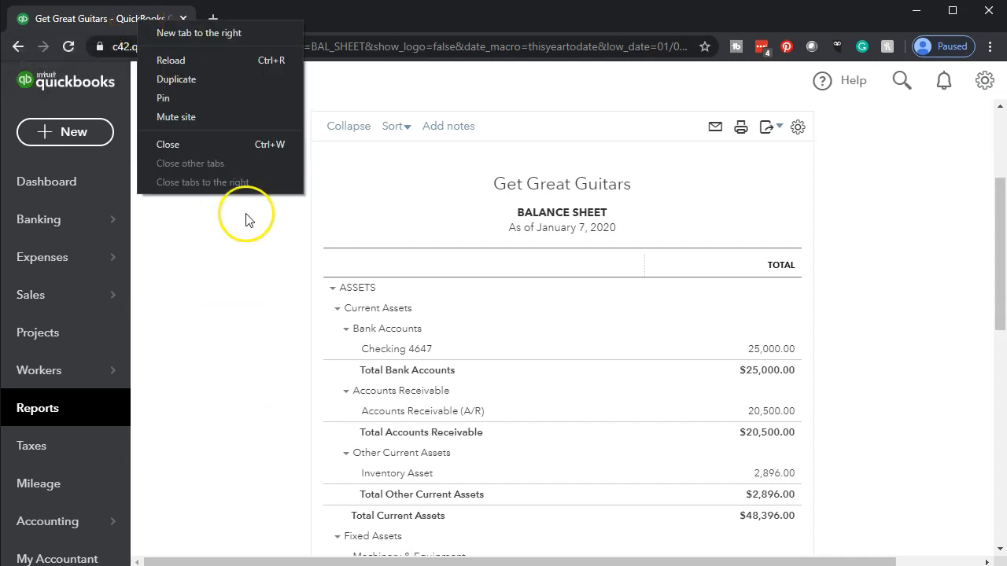
click(250, 314)
scroll(249, 316, up, 3)
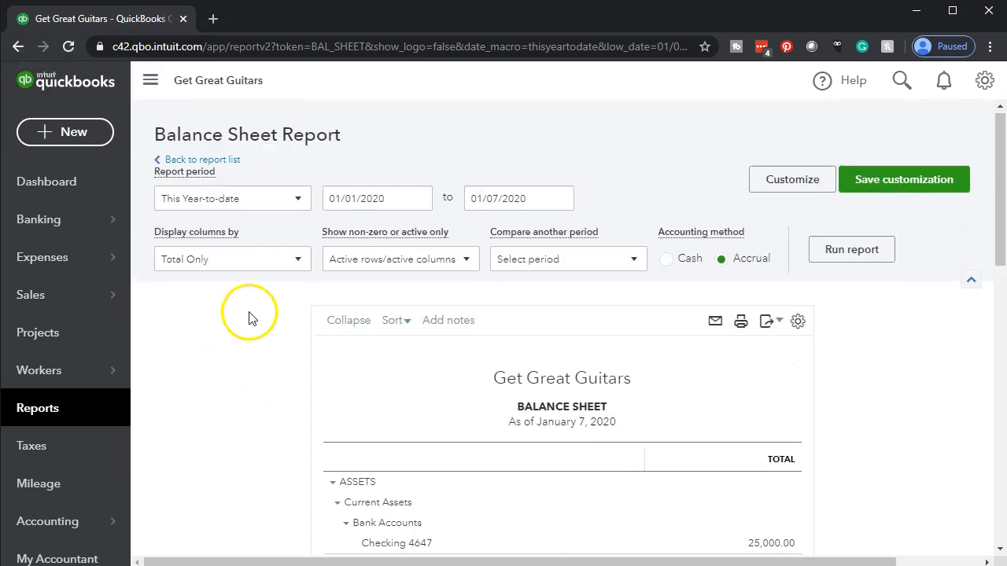
click(393, 198)
text(01/01/2020)
key(Tab)
text(12/31/2020)
key(Tab)
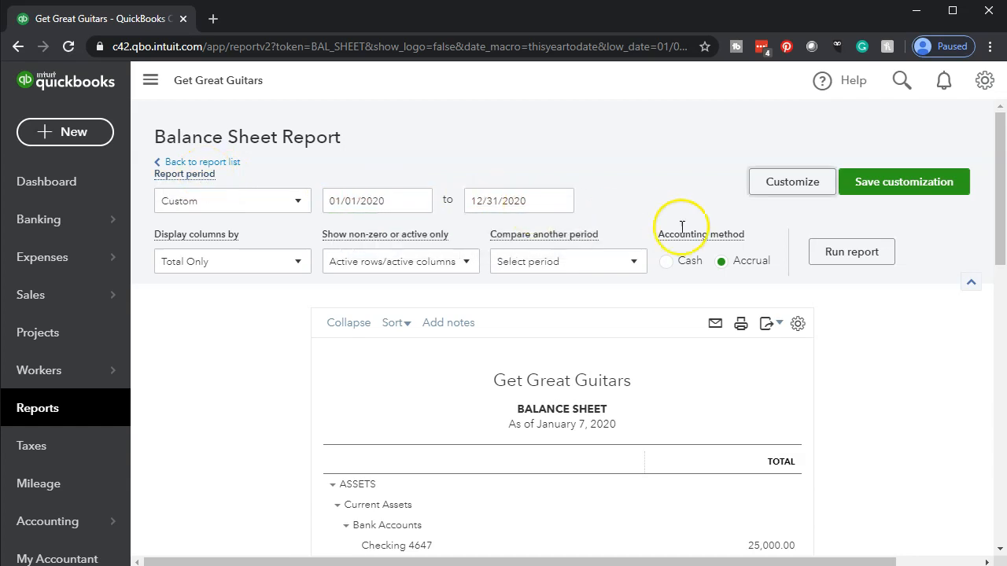
Step: Run the Balance Sheet report for the new period and duplicate its browser tab
click(847, 251)
scroll(845, 256, down, 3)
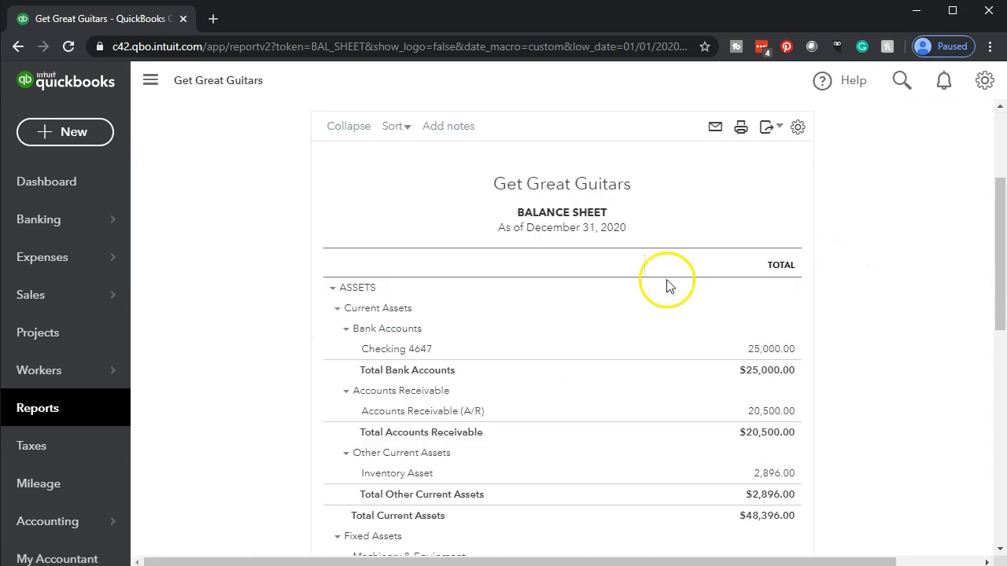
right_click(131, 23)
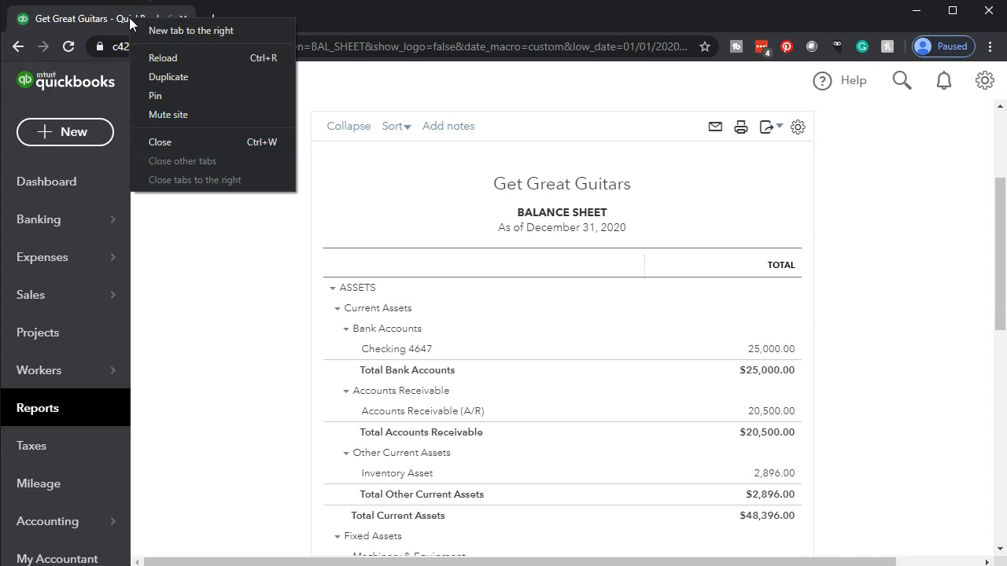
click(151, 75)
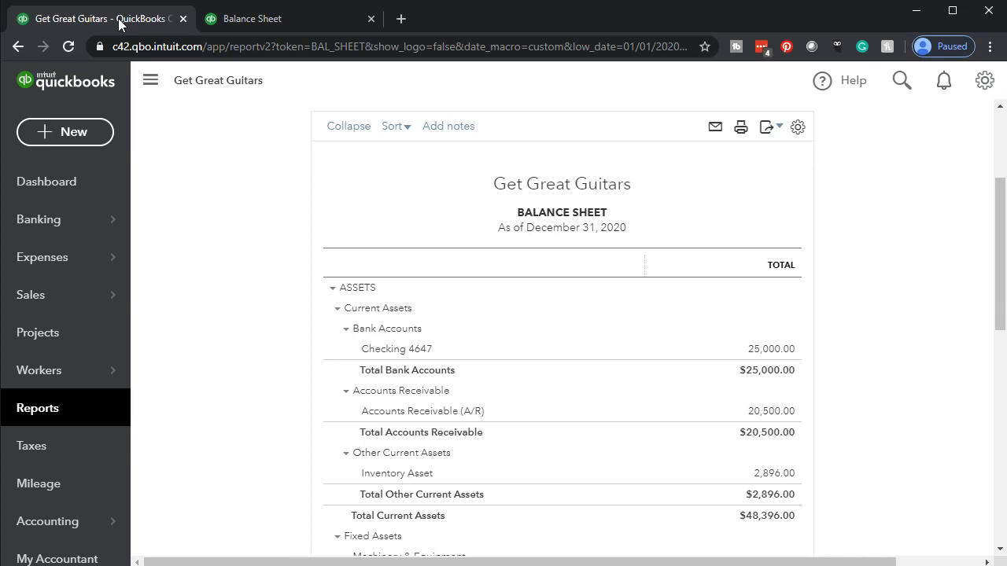
Step: Open the Trial Balance report from the For my accountant section of the original tab's report list
click(57, 410)
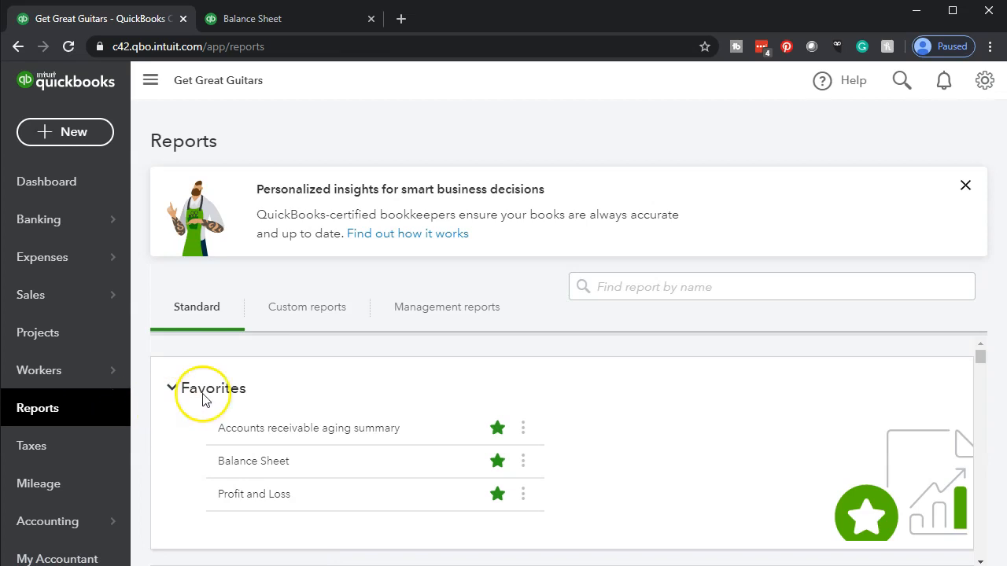
scroll(210, 394, down, 20)
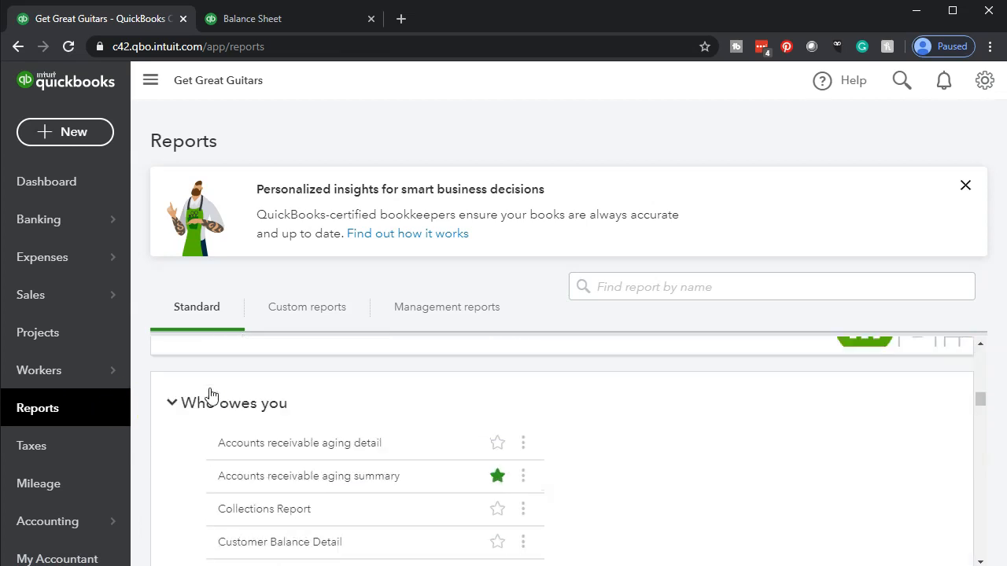
scroll(210, 395, down, 15)
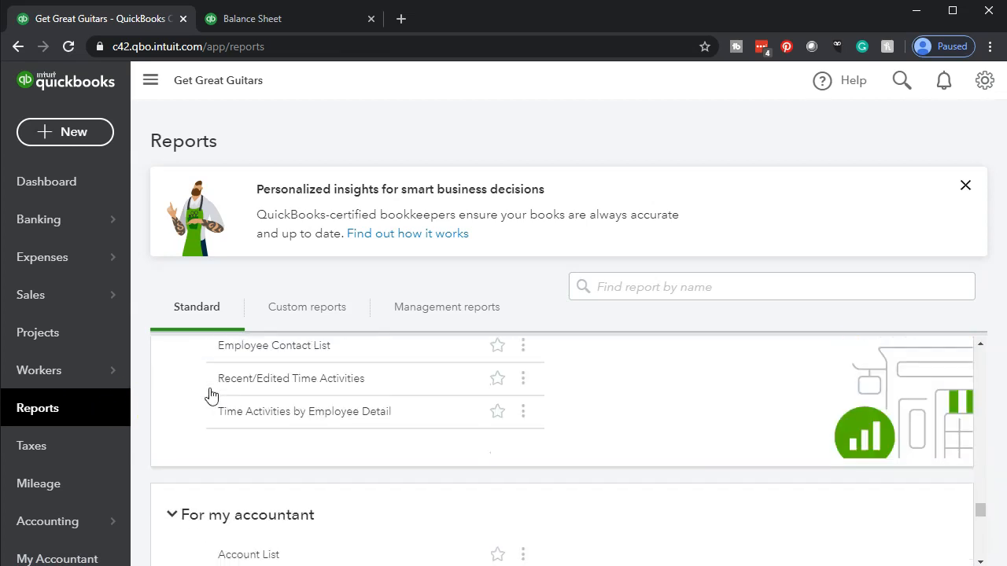
scroll(210, 395, down, 5)
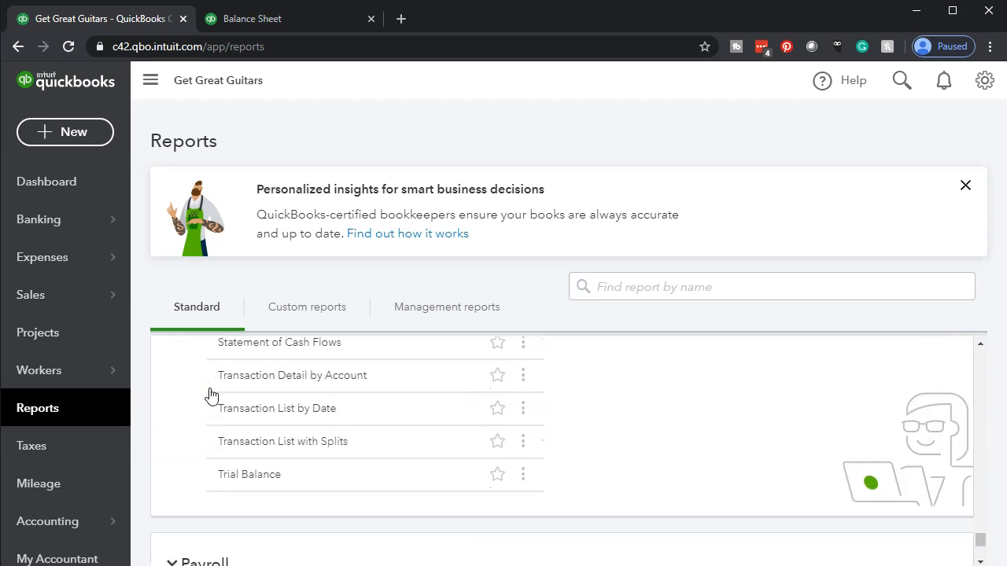
click(259, 397)
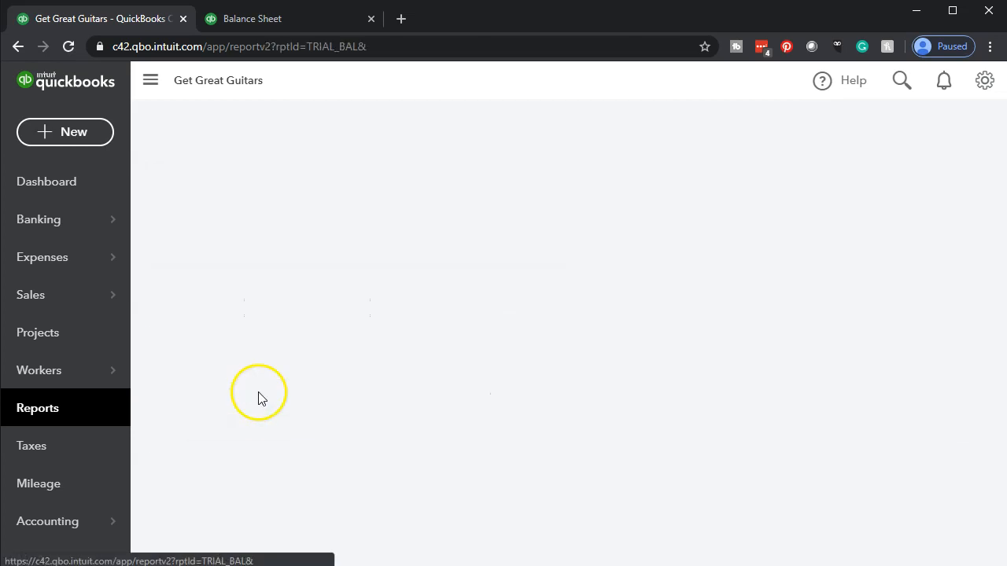
scroll(260, 397, down, 2)
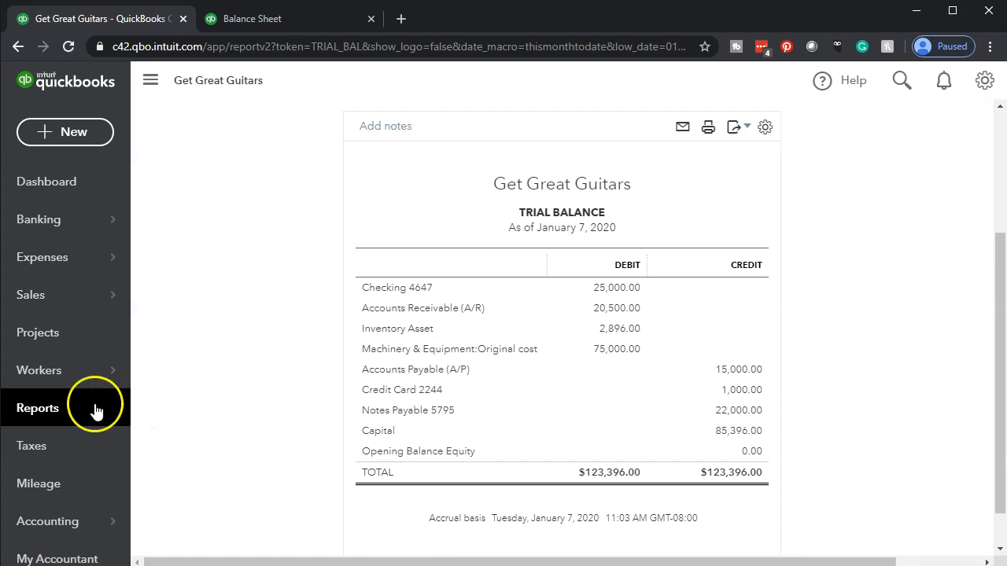
Step: Return to the report list, search for "Trial" and open the Trial Balance report
click(61, 405)
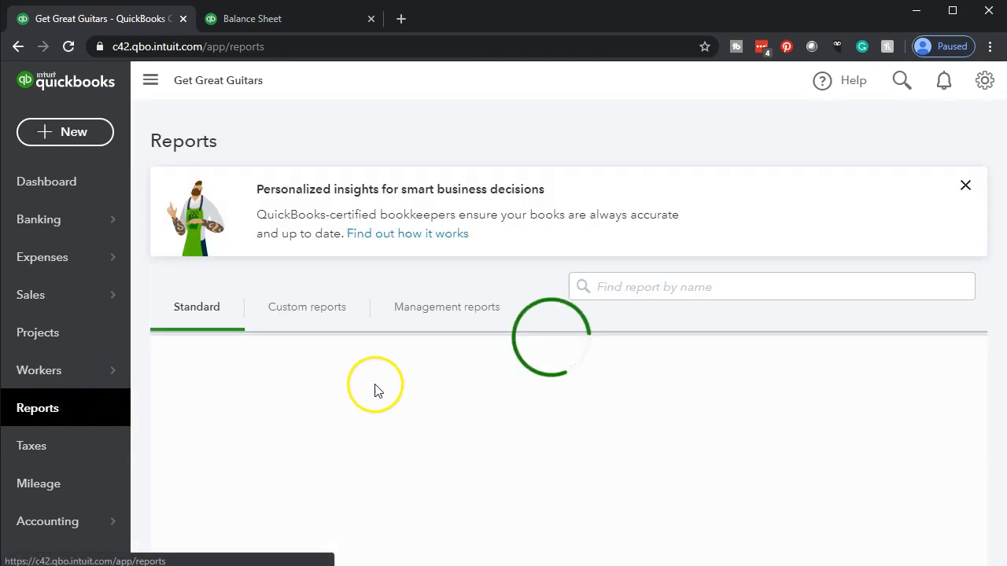
click(652, 293)
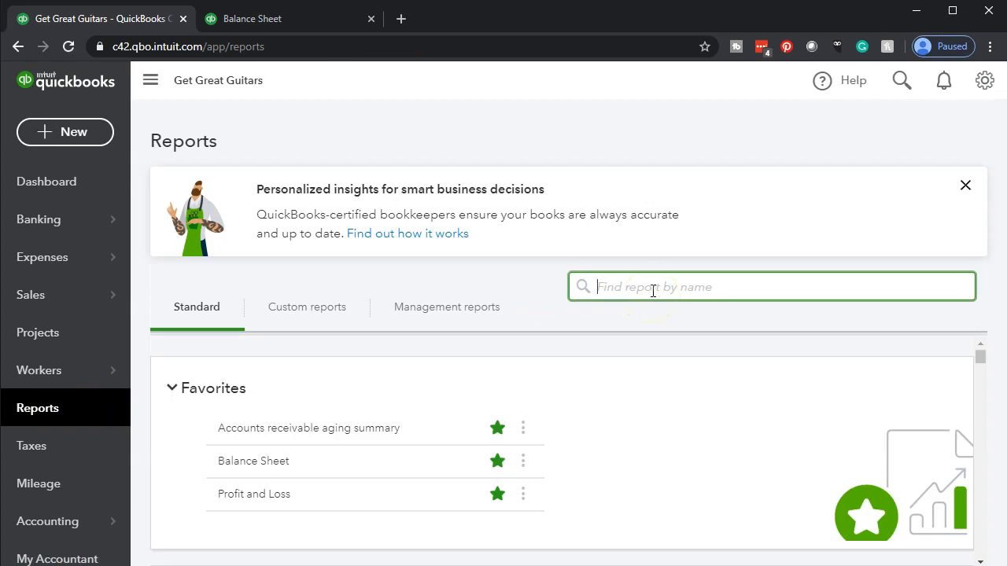
text(Trial)
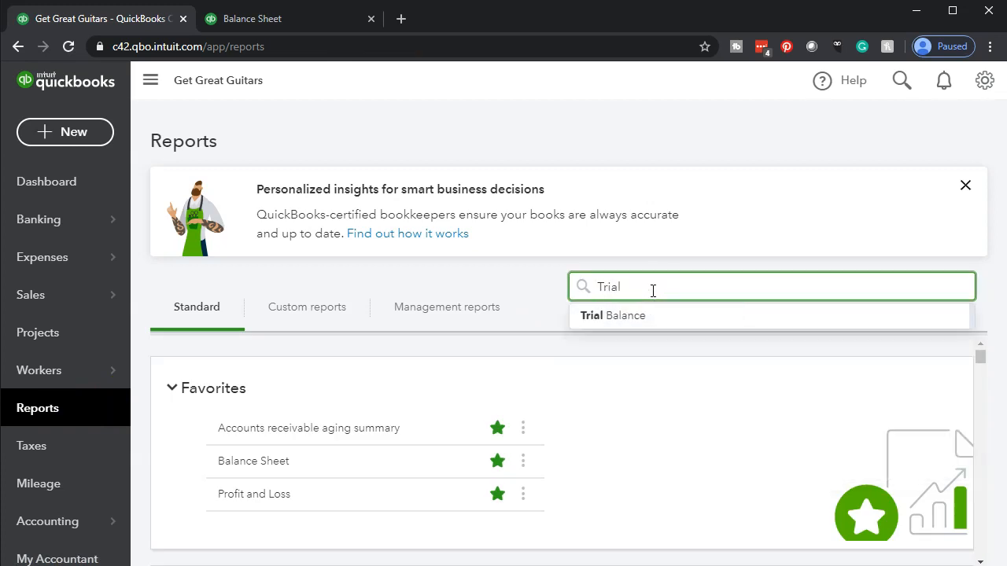
click(607, 318)
scroll(607, 329, down, 3)
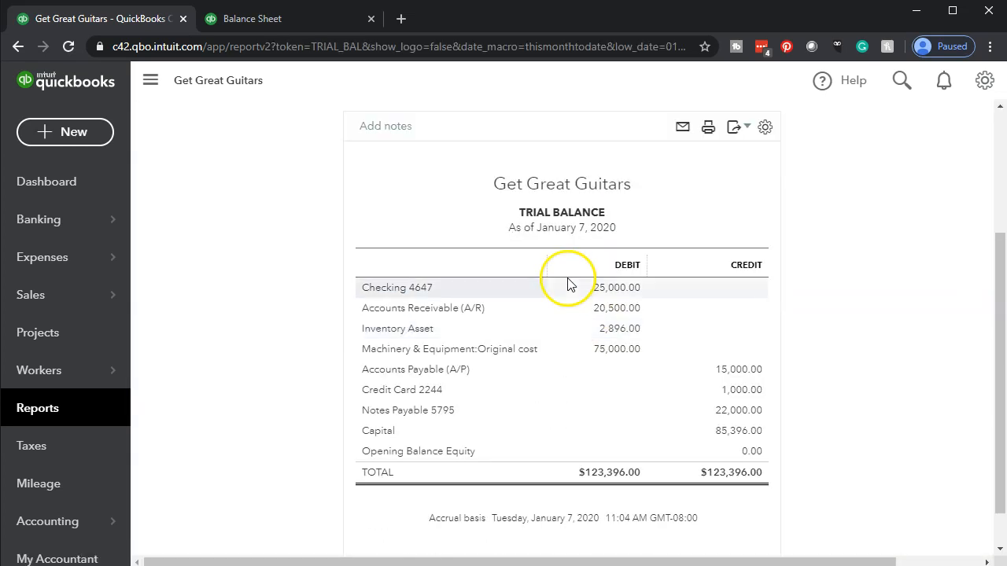
Step: Set the Trial Balance's report period to 01/01/2020 through 12/31/2020
scroll(357, 351, up, 3)
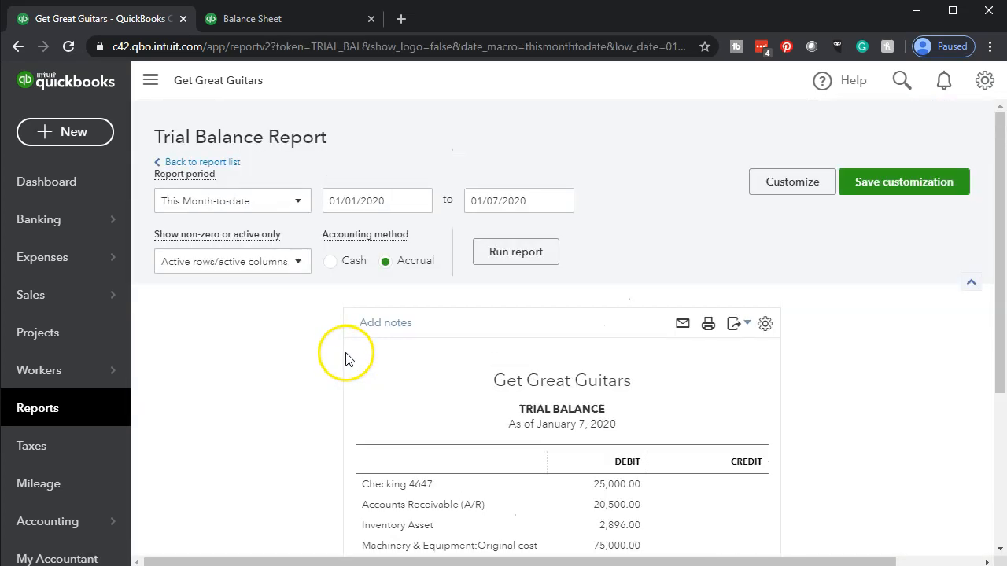
click(384, 202)
text(01/01/2020)
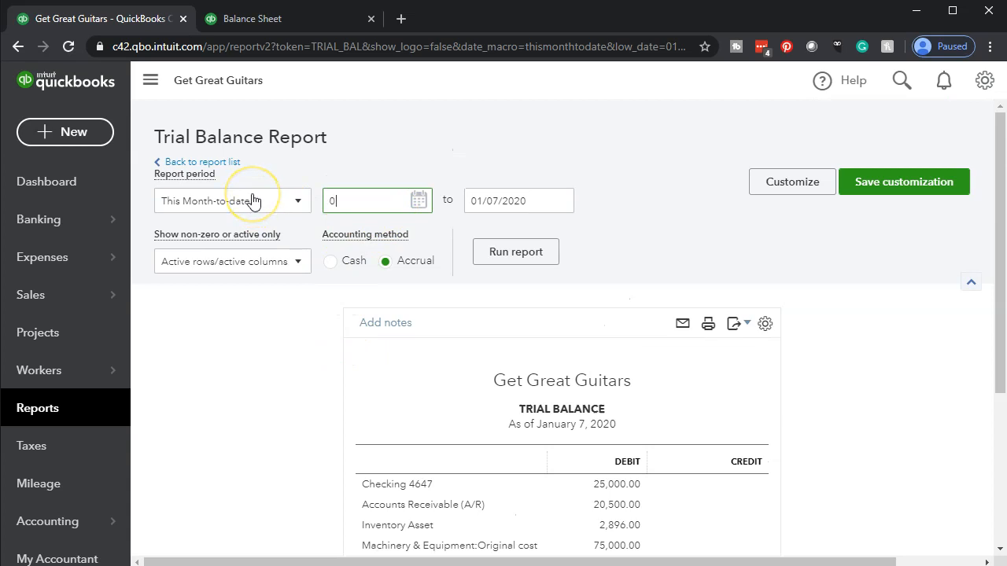
key(Tab)
text(12/31/2020)
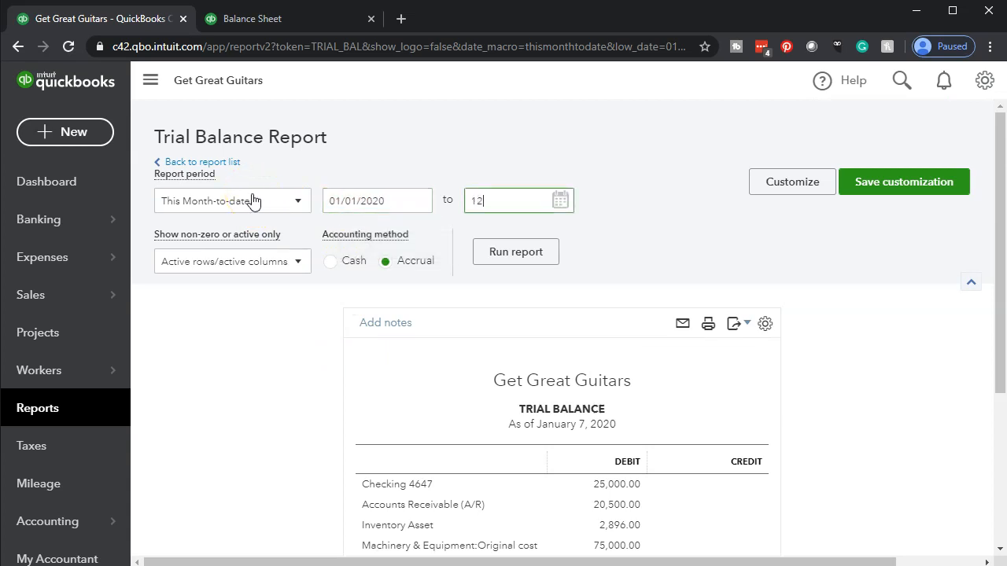
key(Tab)
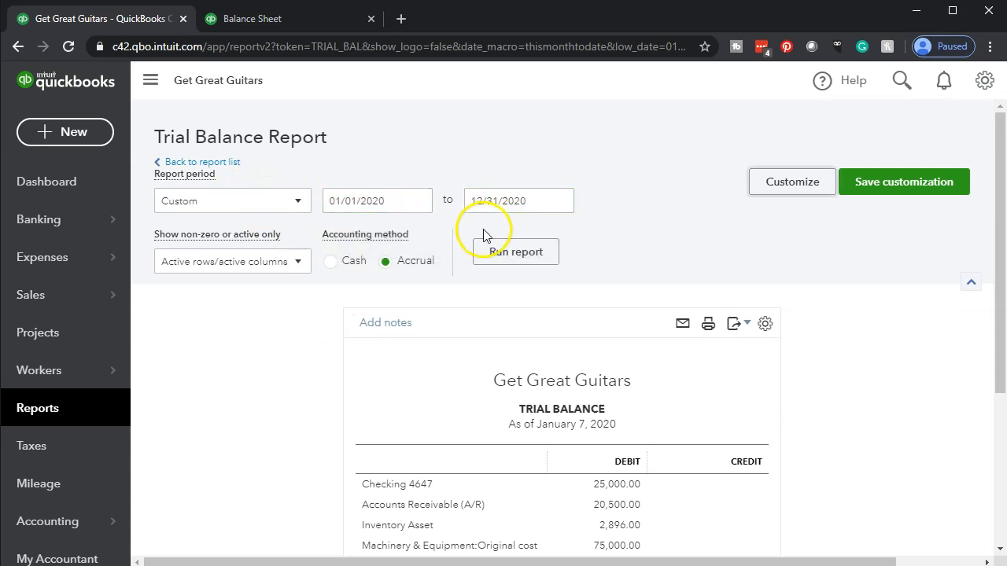
Step: Run the Trial Balance for the new period and duplicate its browser tab, dismissing the page translation offer
click(491, 252)
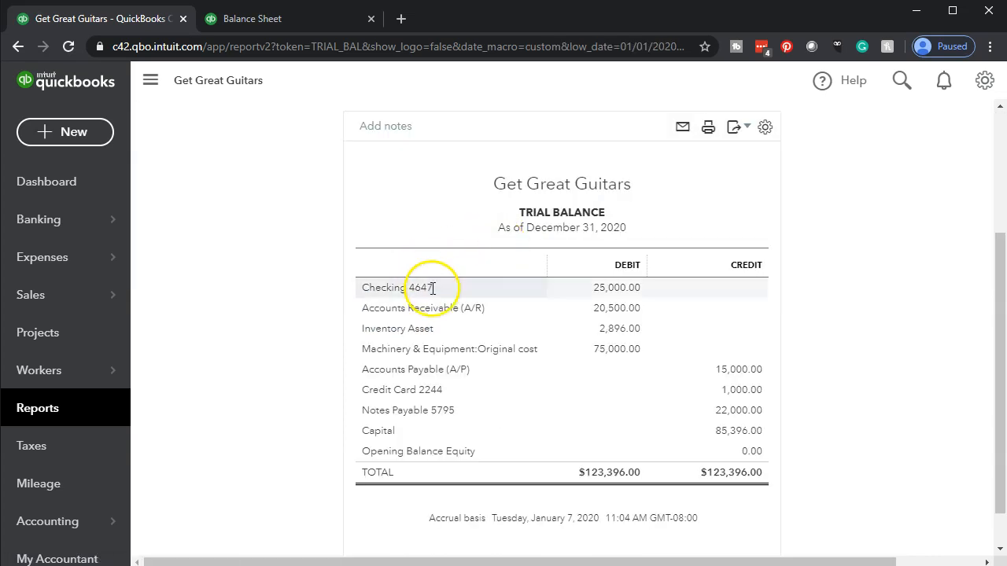
right_click(135, 25)
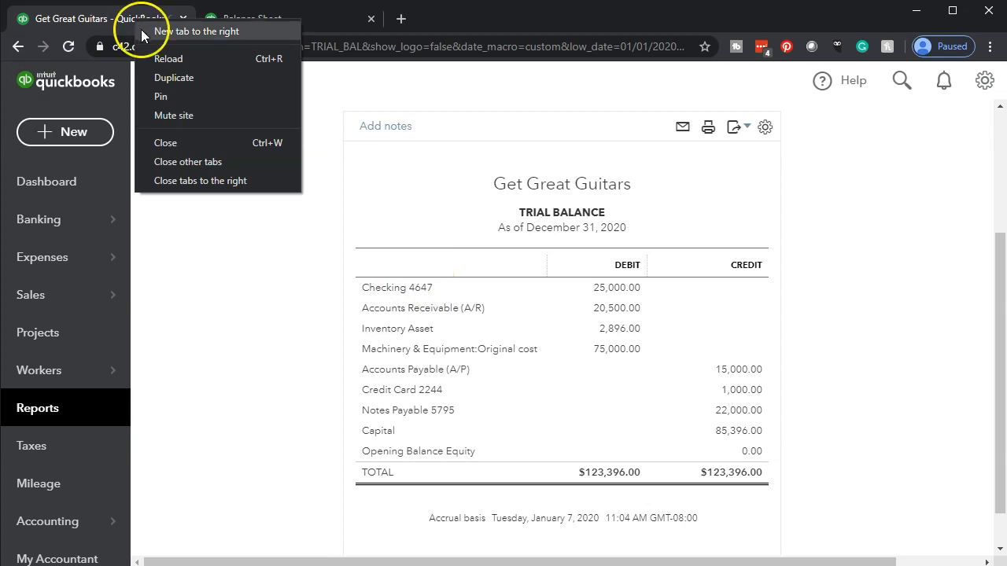
click(162, 77)
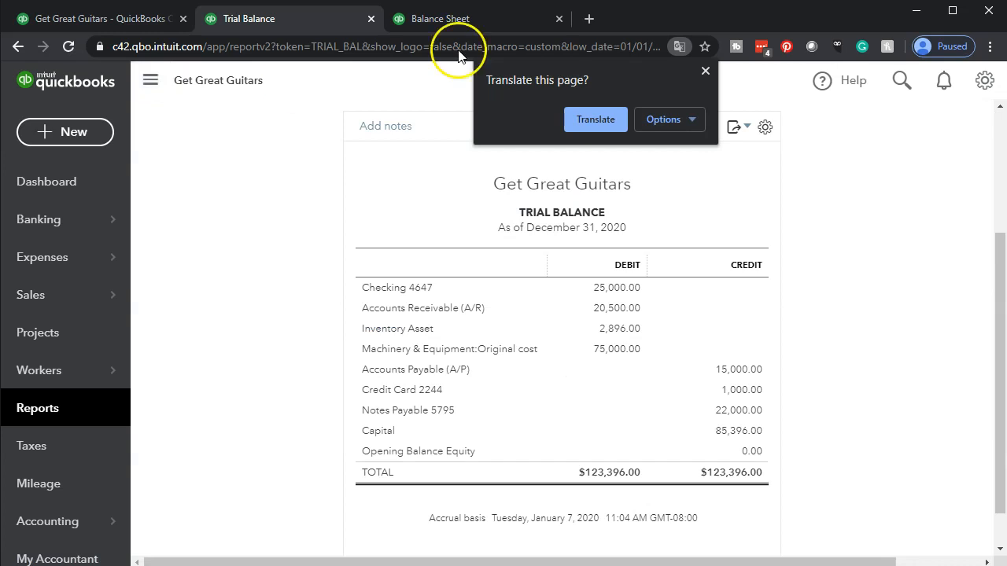
click(705, 72)
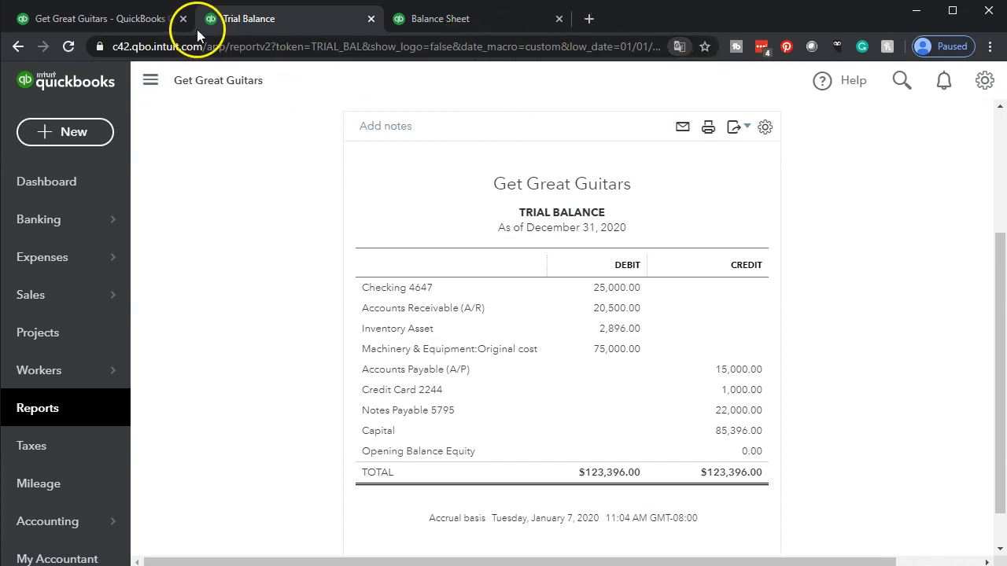
Step: Return to the report list in the original tab and browse the standard report sections through For my accountant
click(120, 25)
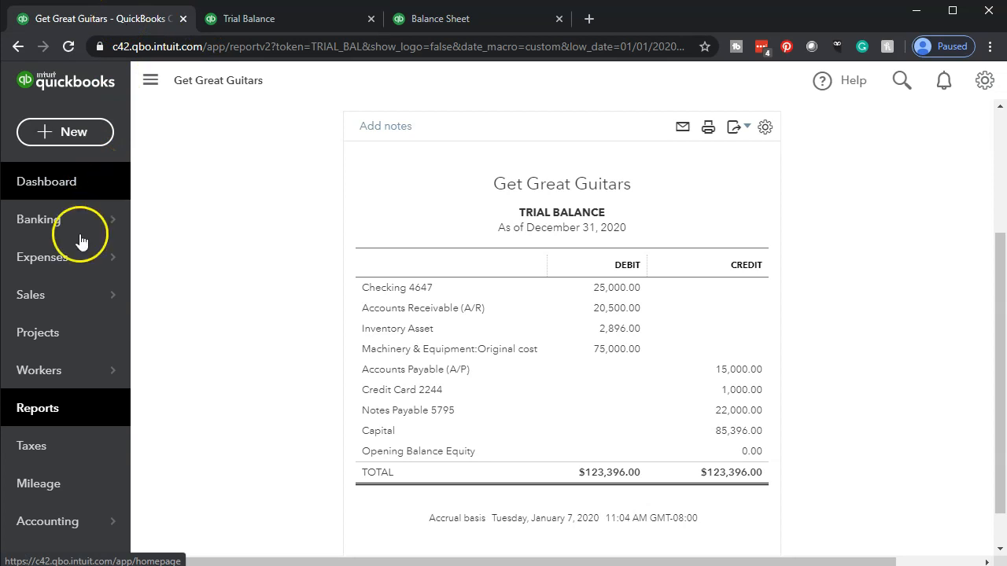
click(56, 419)
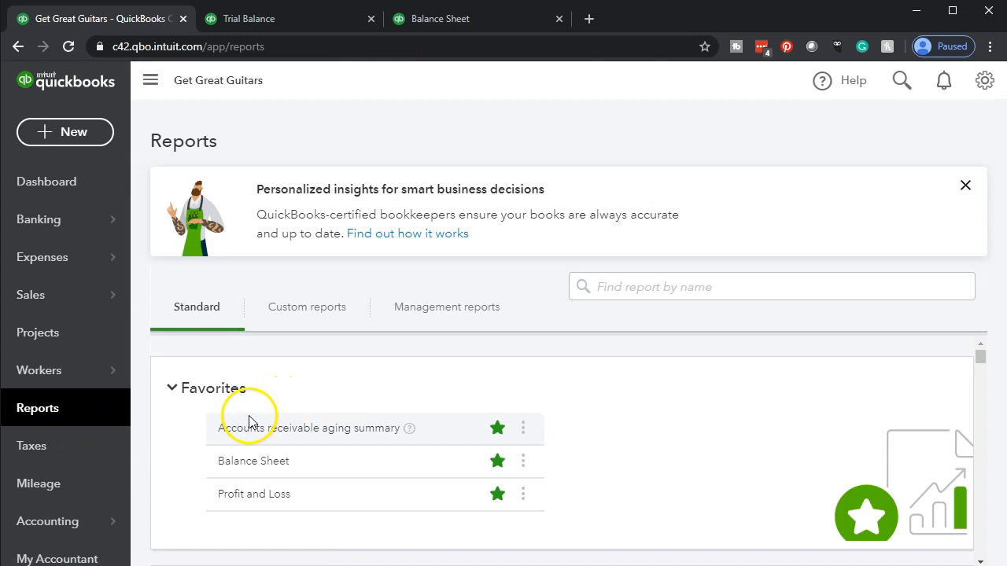
scroll(236, 427, down, 5)
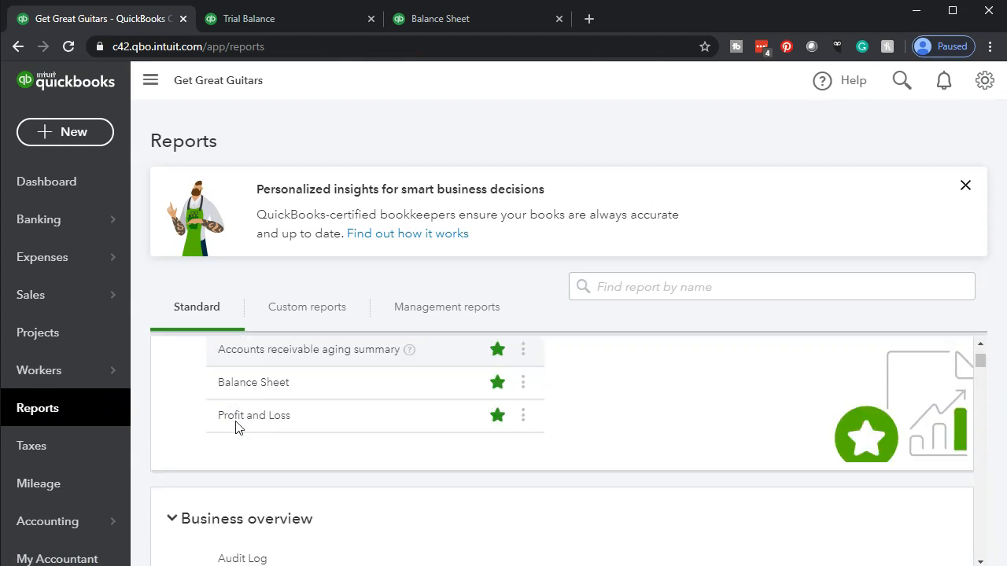
scroll(236, 427, down, 10)
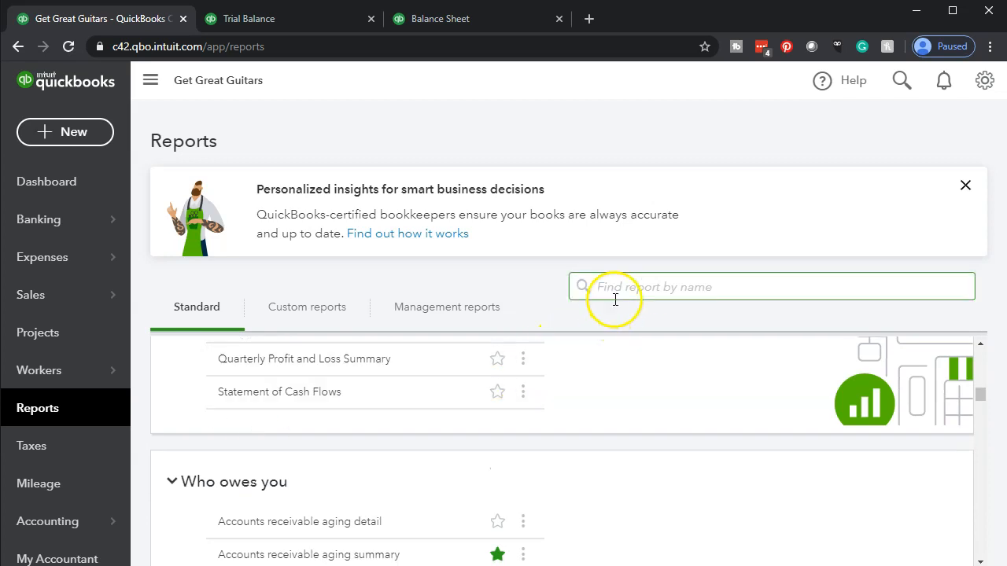
scroll(441, 438, down, 1)
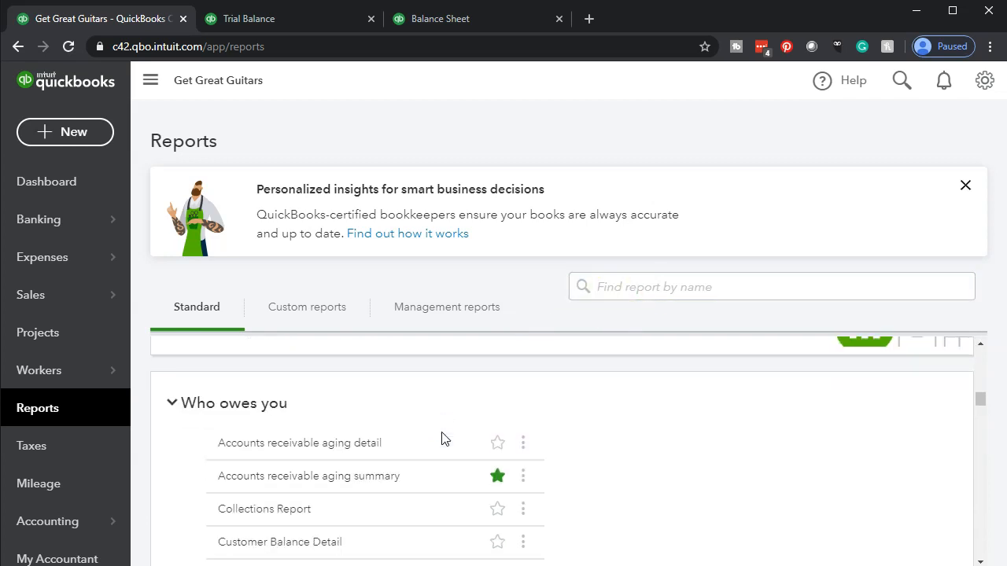
scroll(441, 438, down, 6)
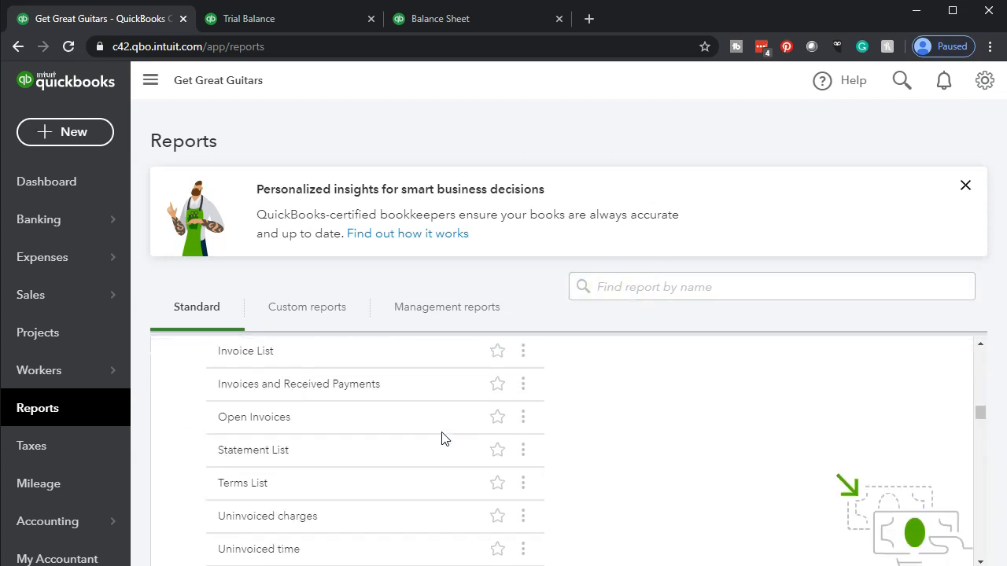
scroll(441, 438, down, 6)
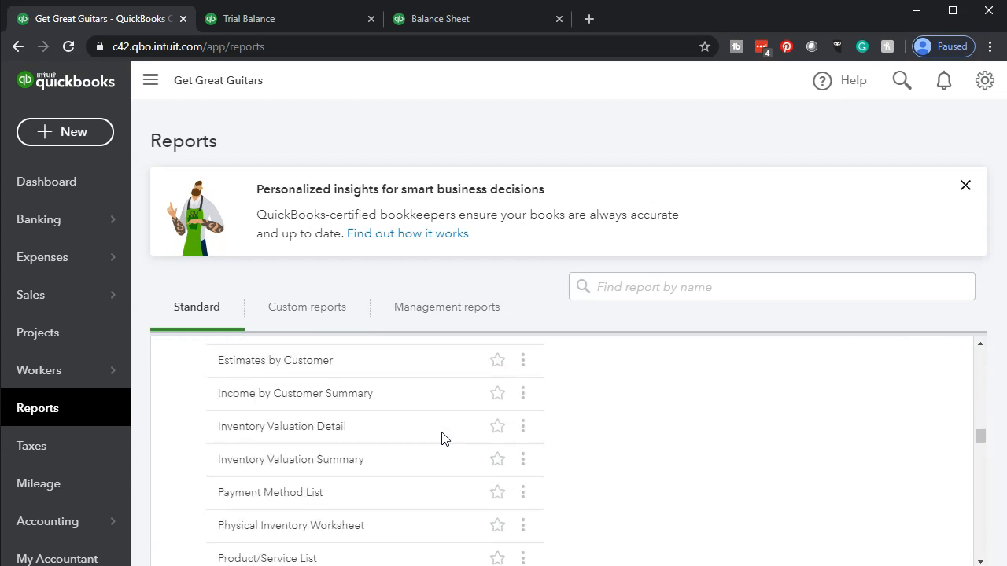
scroll(442, 438, down, 7)
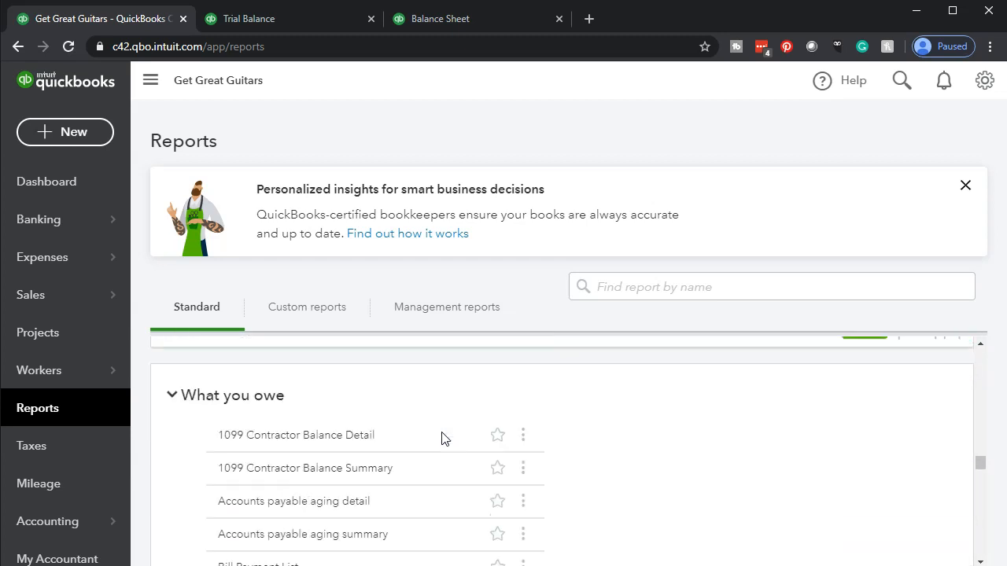
scroll(441, 438, down, 6)
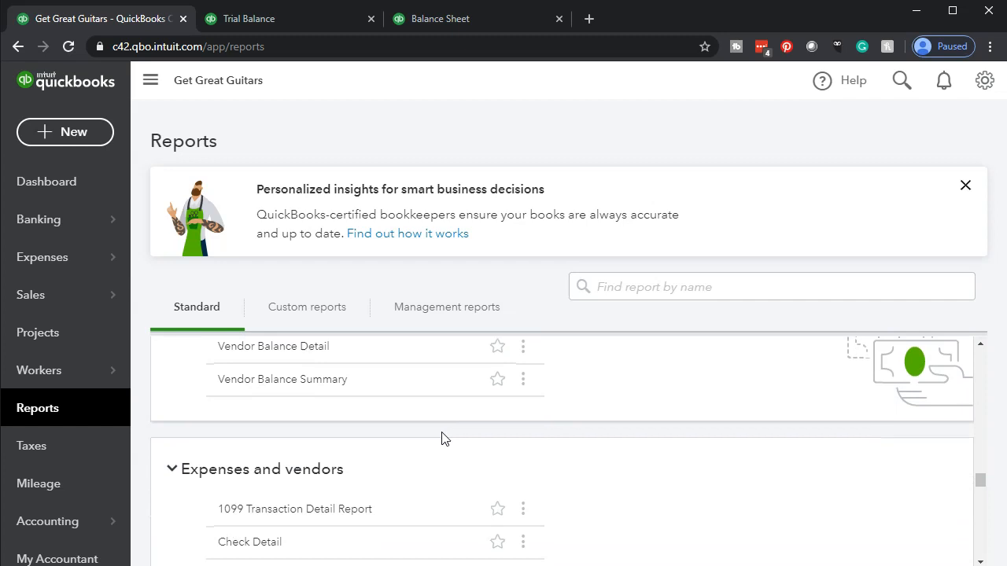
scroll(441, 438, down, 5)
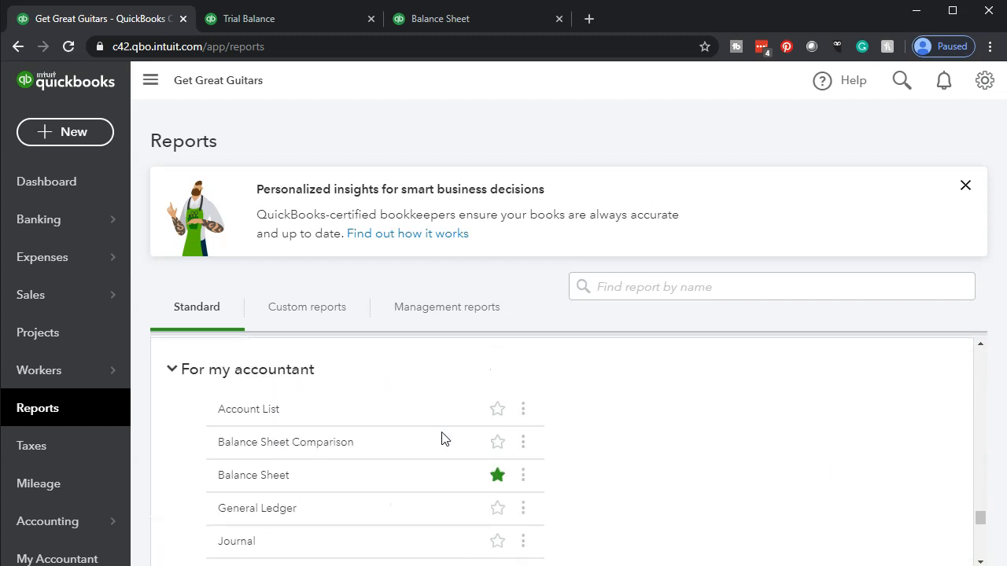
Step: Open the Transaction List by Date report from the For my accountant section
click(427, 441)
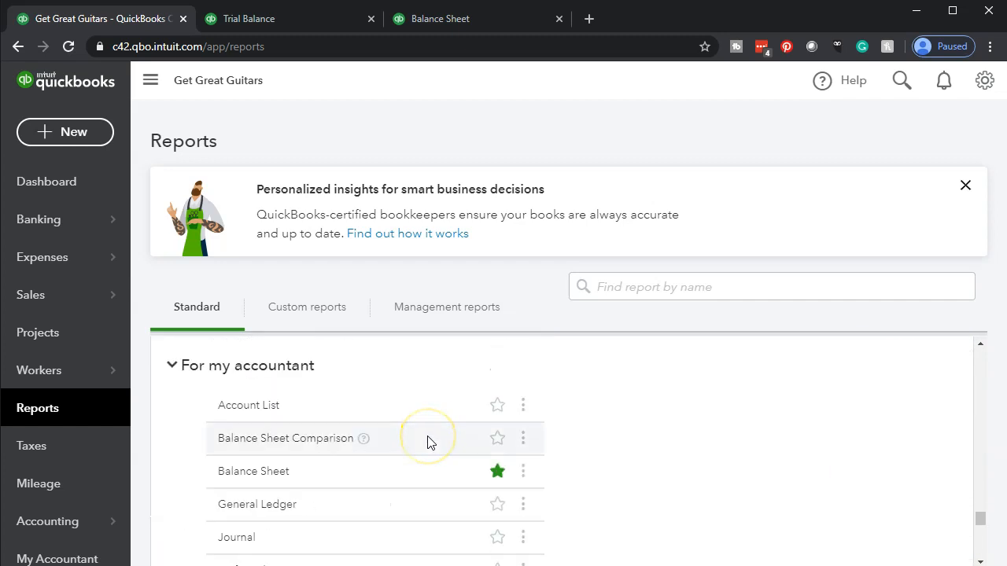
scroll(427, 435, down, 1)
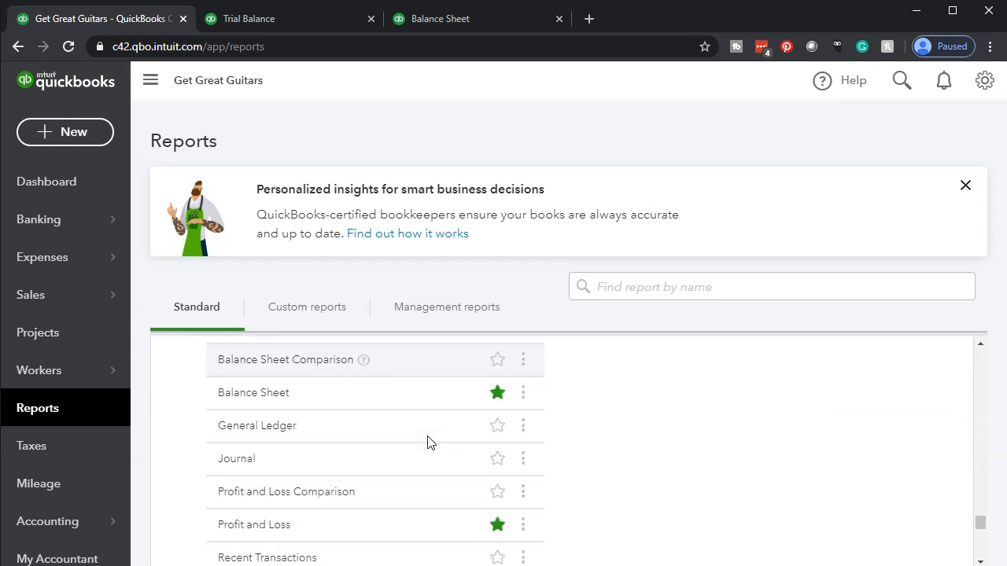
scroll(428, 442, down, 1)
scroll(427, 442, down, 1)
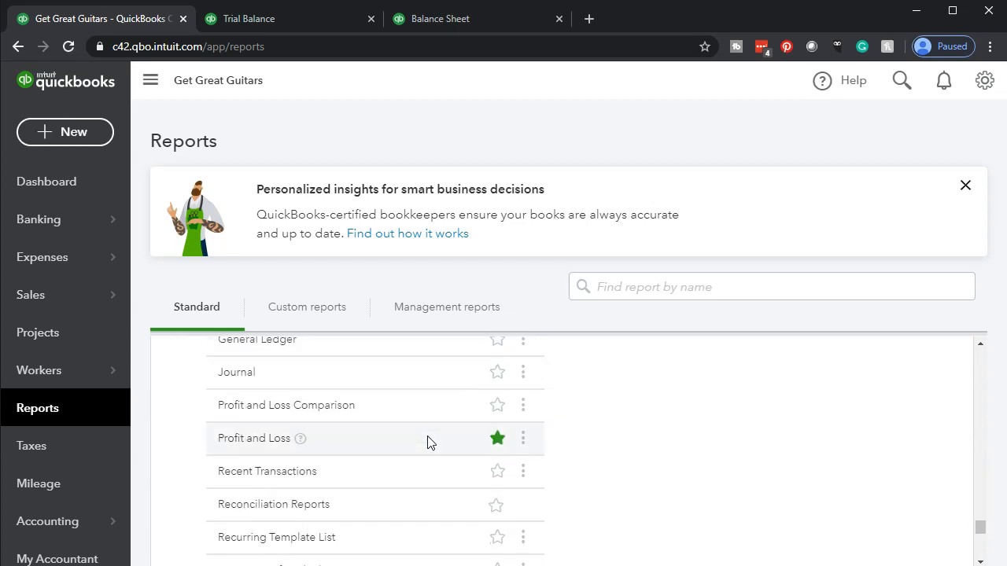
scroll(427, 442, down, 1)
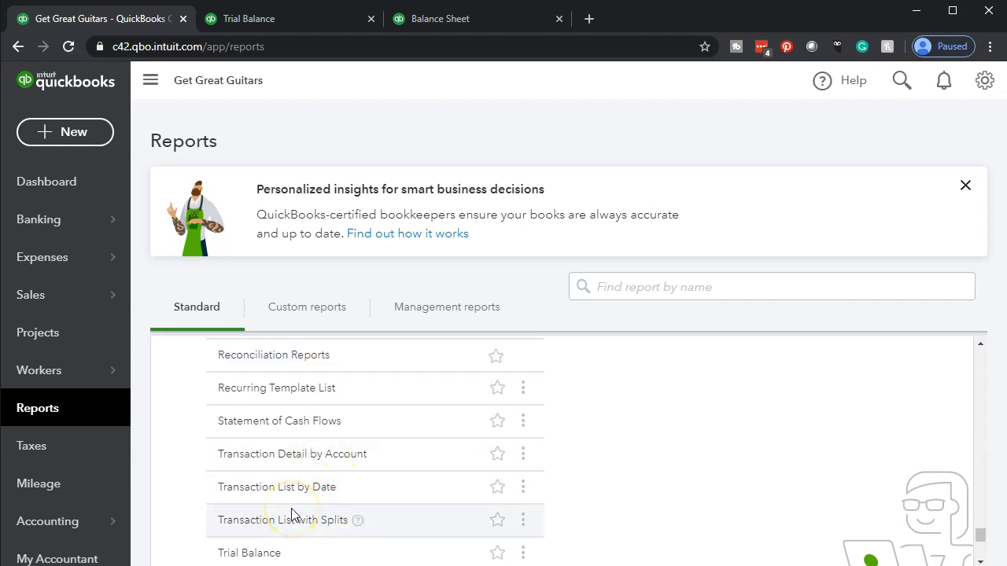
scroll(291, 514, down, 1)
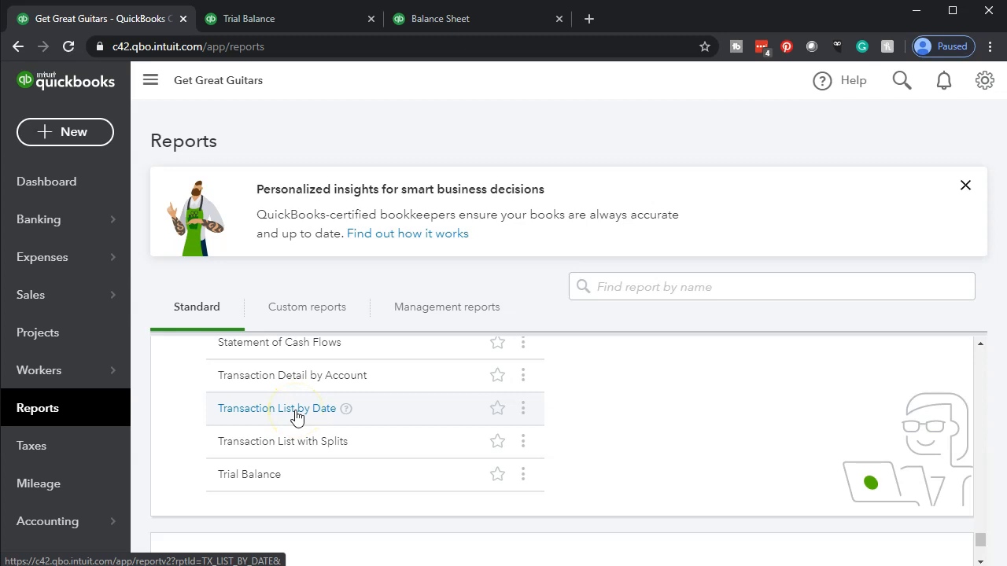
click(628, 289)
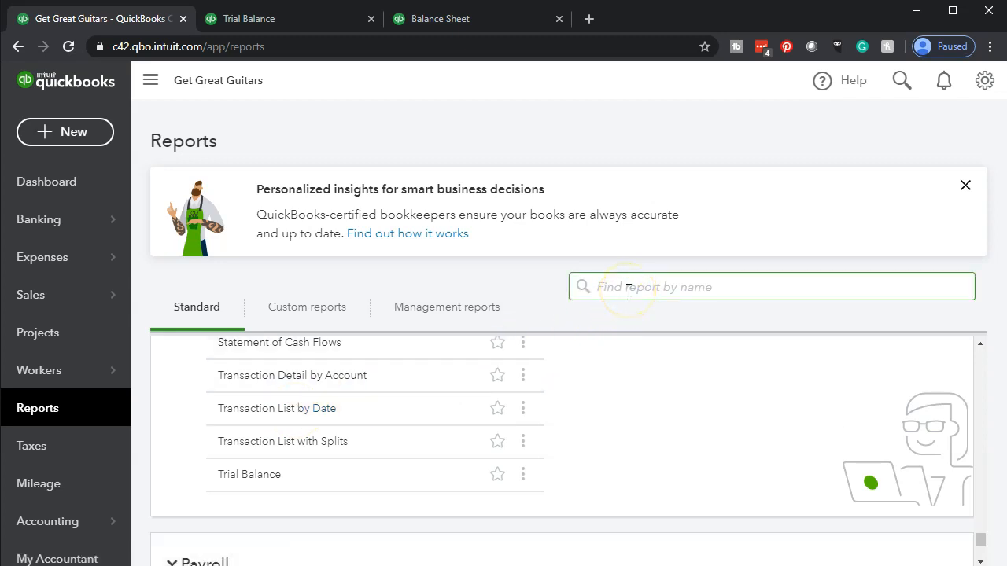
click(245, 410)
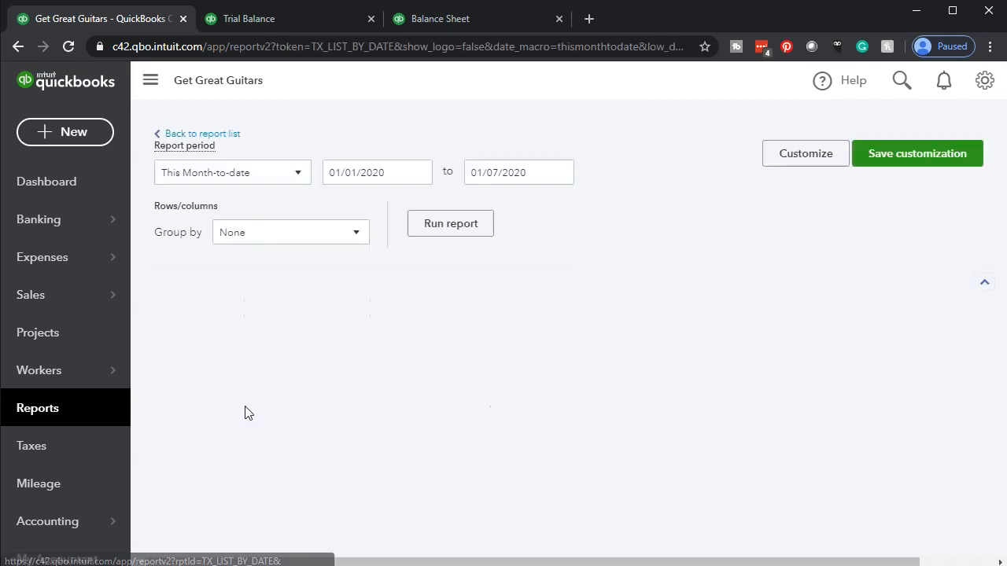
Step: Run the Transaction List by Date report for the period 01/01/2020 through 12/31/2020
scroll(247, 413, up, 1)
triple_click(392, 201)
text(12/31/2020)
drag(392, 201, 240, 192)
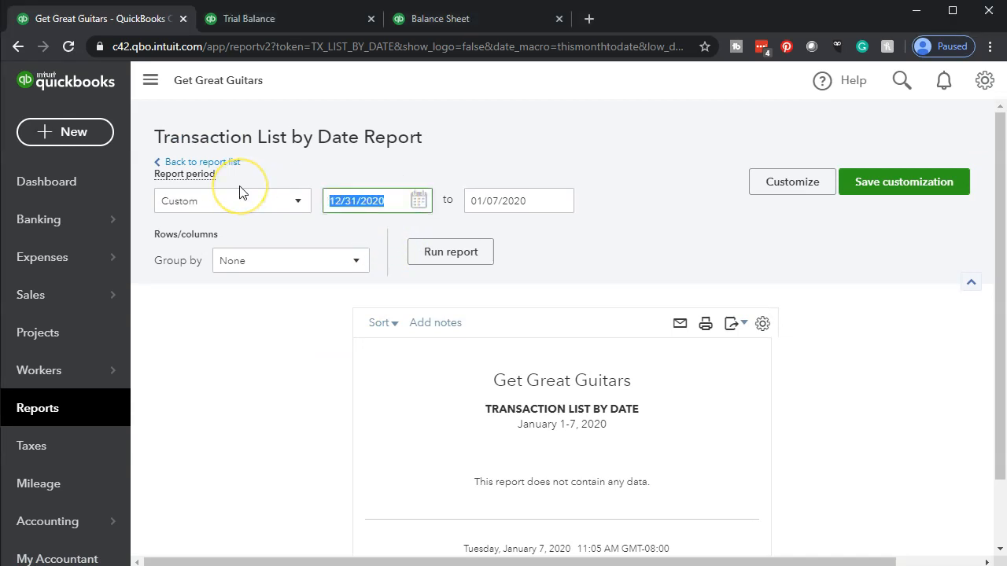
text(01)
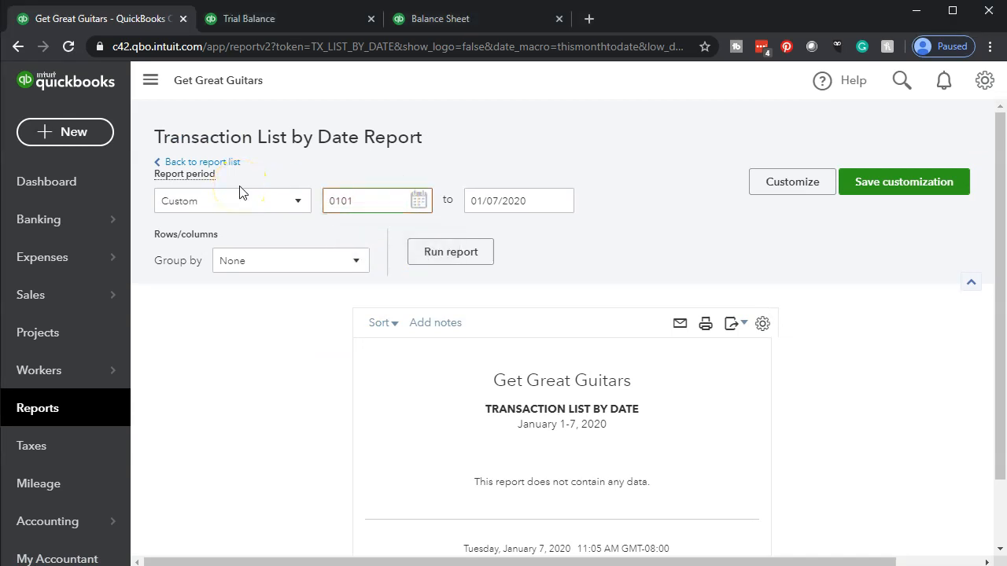
text(/01/2020)
key(Tab)
text(12/31/2020)
key(Tab)
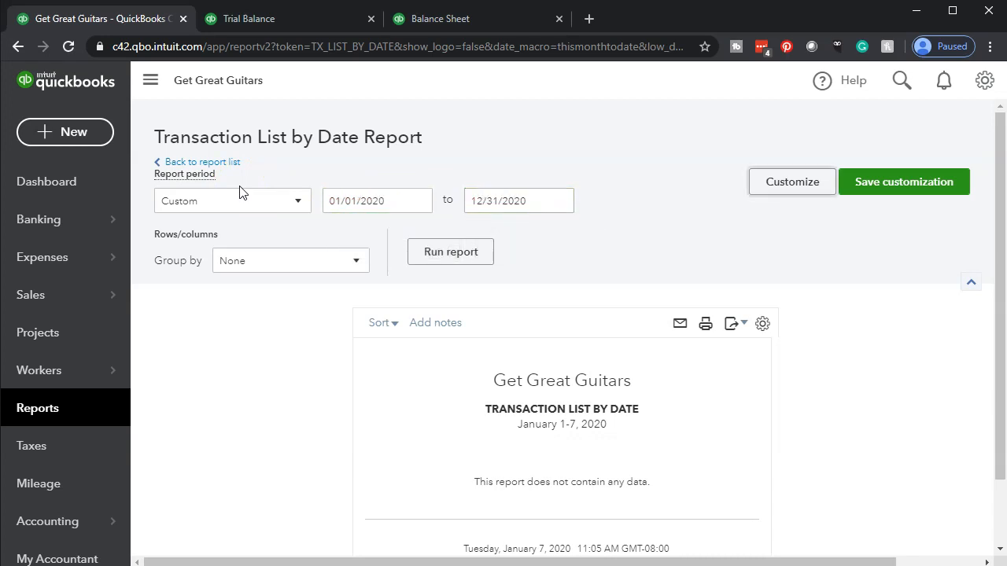
click(444, 252)
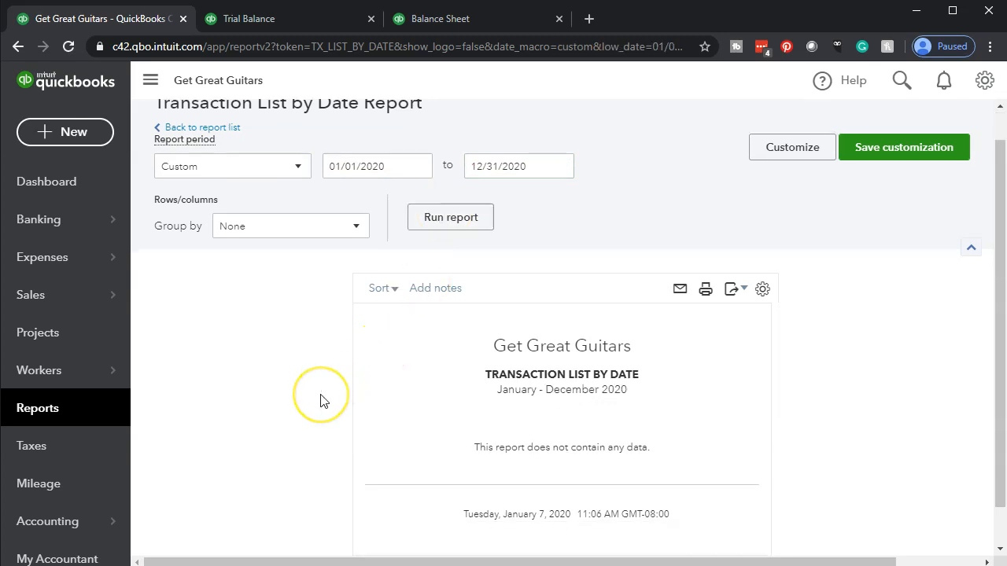
scroll(320, 401, down, 1)
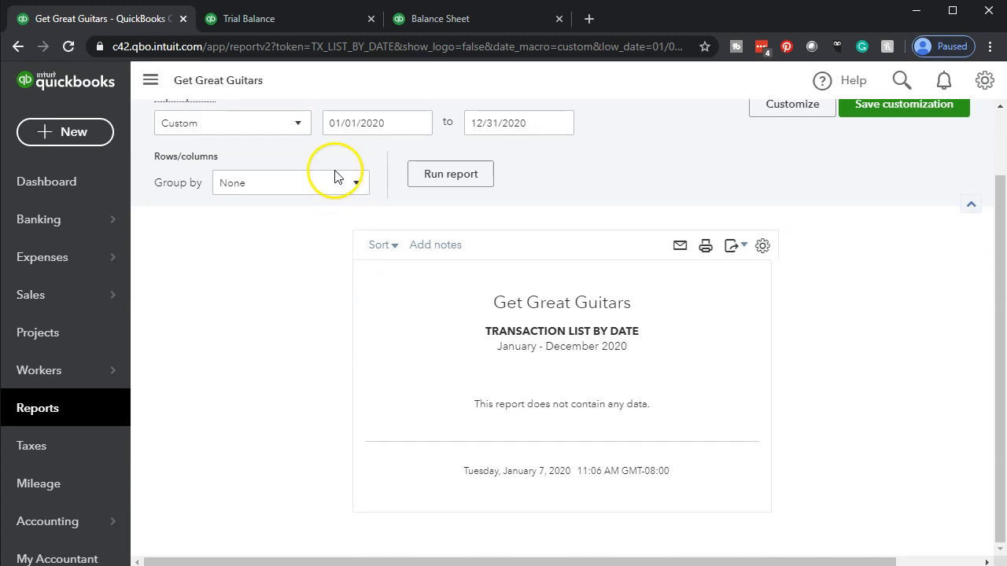
Step: Check the Trial Balance in its own tab and return to the Transaction List by Date report's period settings
click(288, 28)
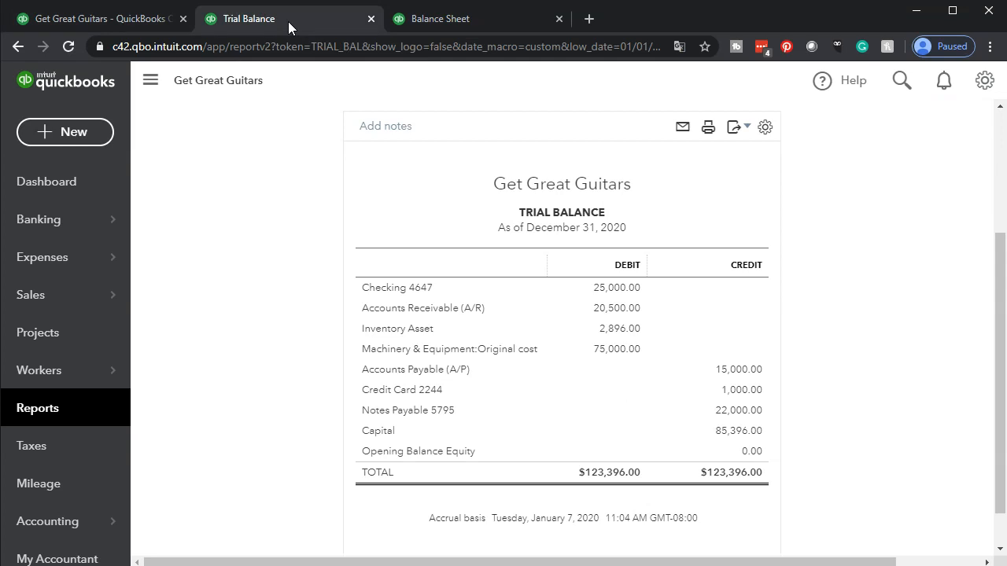
click(122, 25)
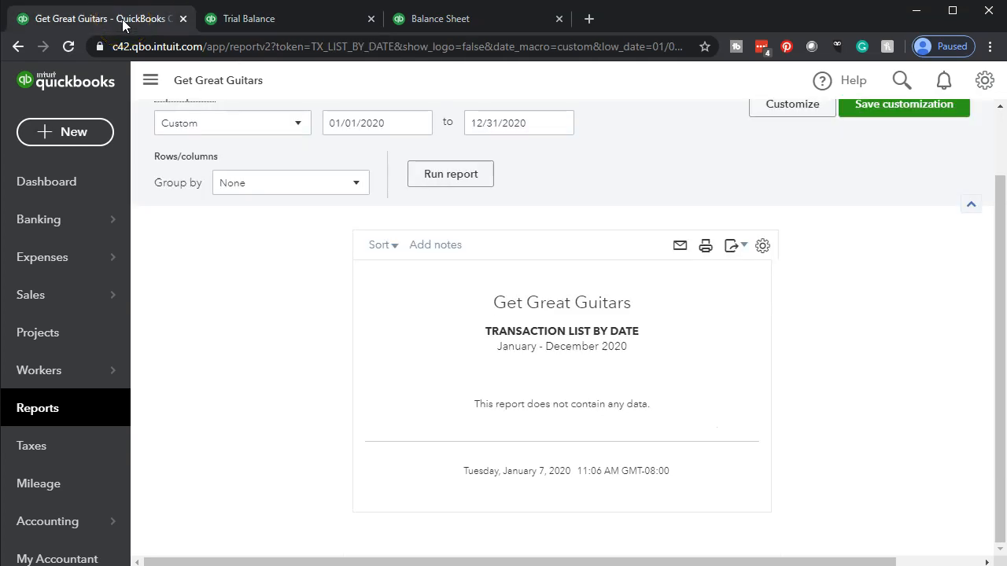
scroll(275, 330, up, 1)
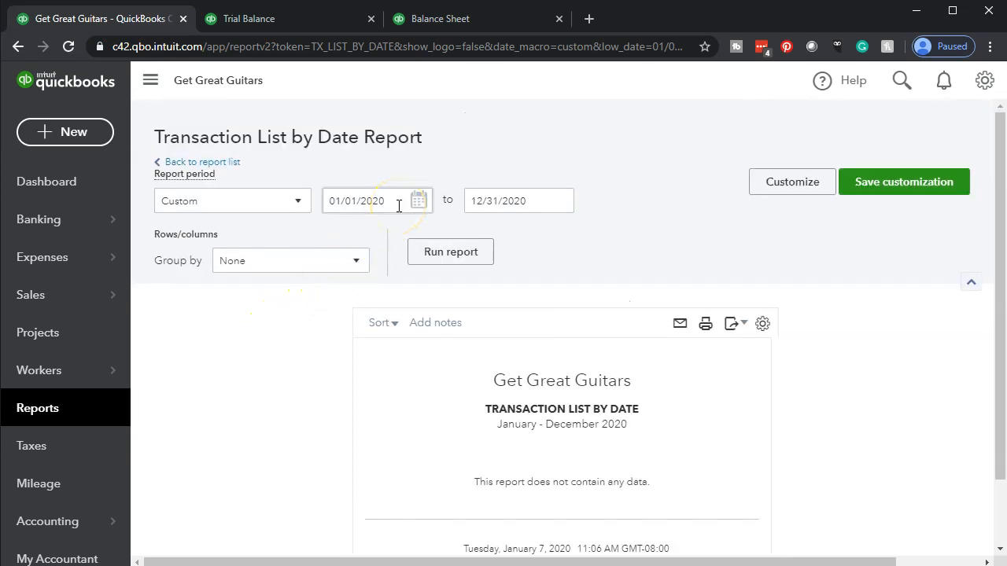
Step: Set both report period dates of the Transaction List by Date to 12/31/2019, run the report and view its transactions
drag(399, 205, 265, 186)
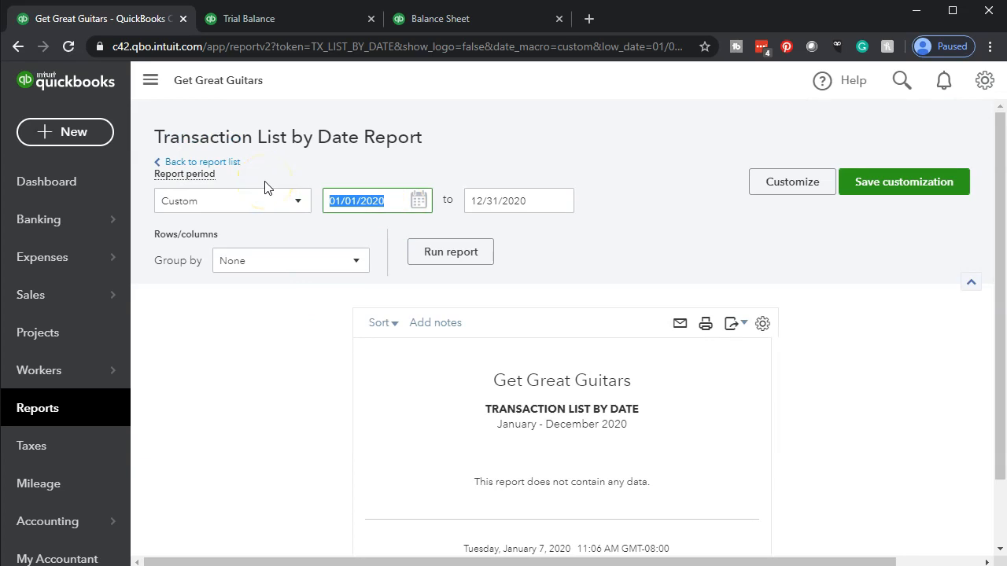
text(12/31/2019)
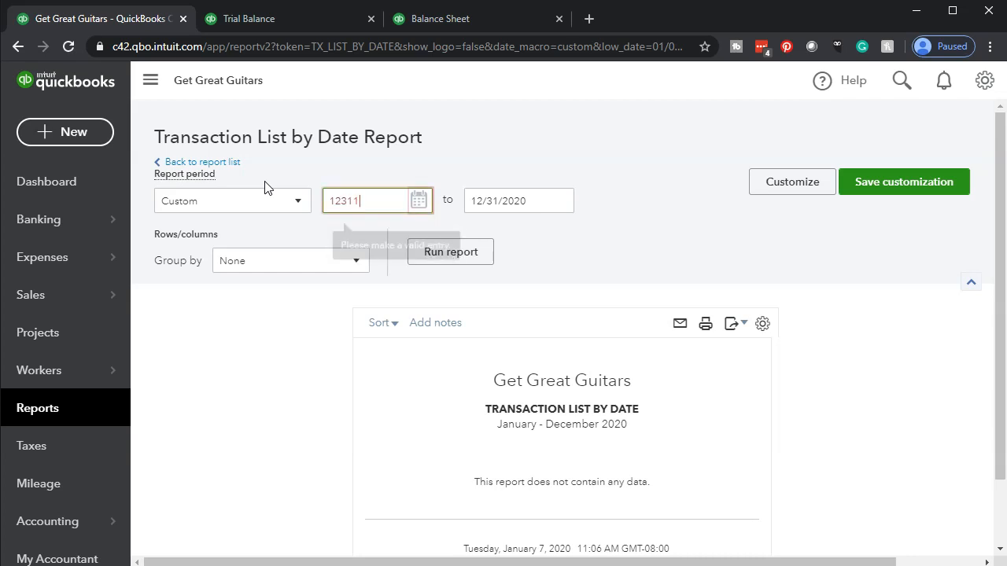
key(Tab)
text(12/31/2019)
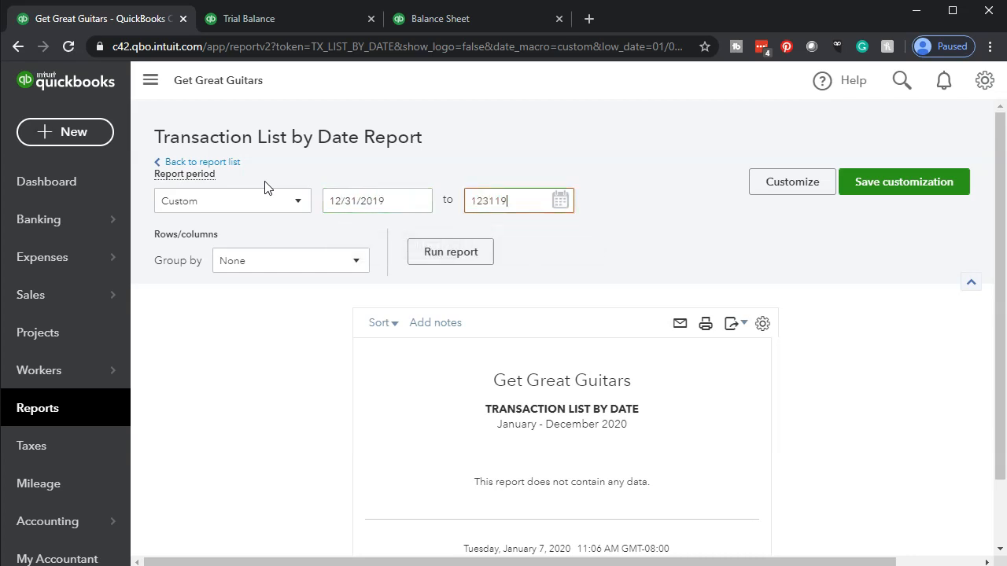
key(Tab)
click(463, 267)
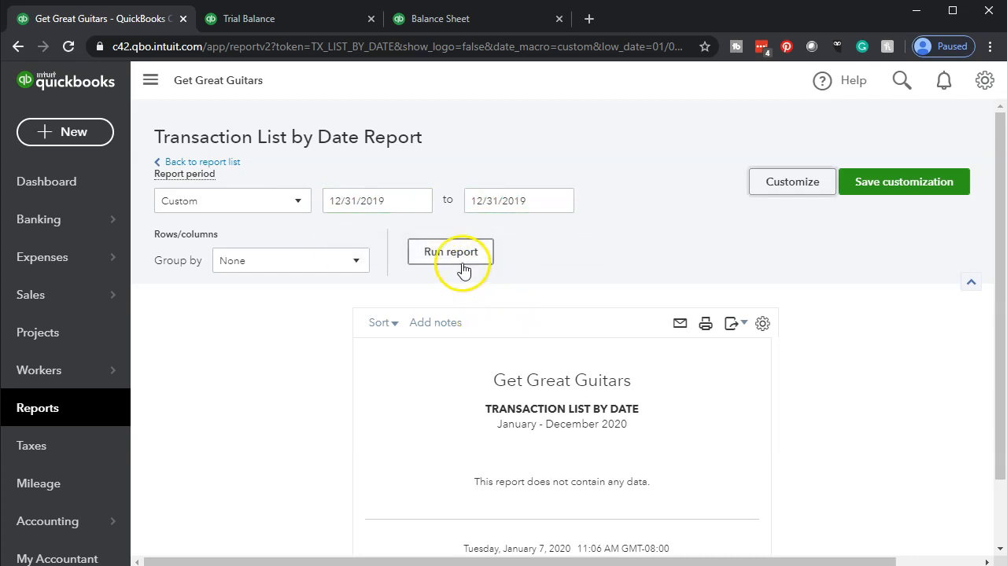
scroll(292, 382, down, 3)
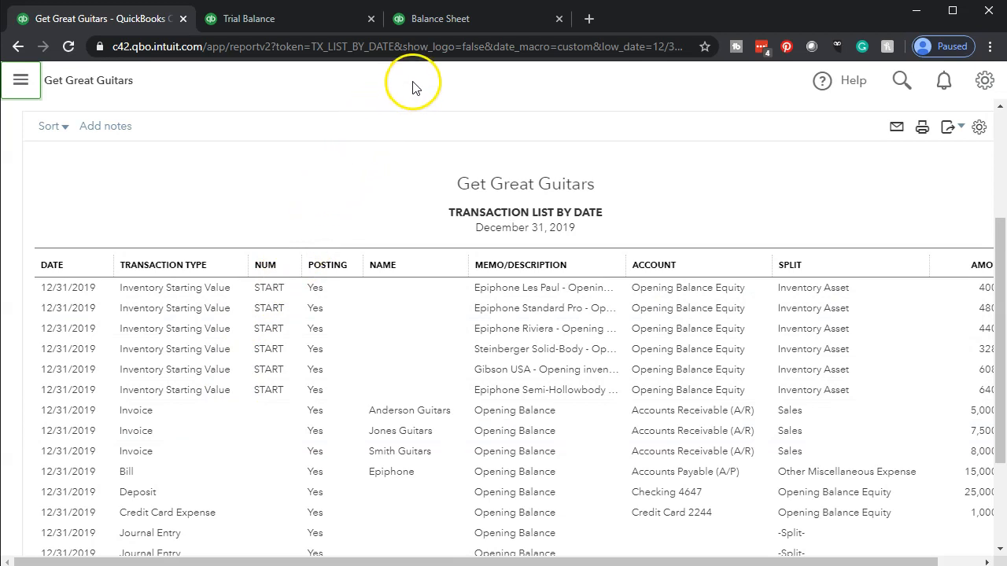
Step: Review the Balance Sheet in its own tab from assets through equity, with the navigation sidebar collapsed and the page enlarged
click(435, 20)
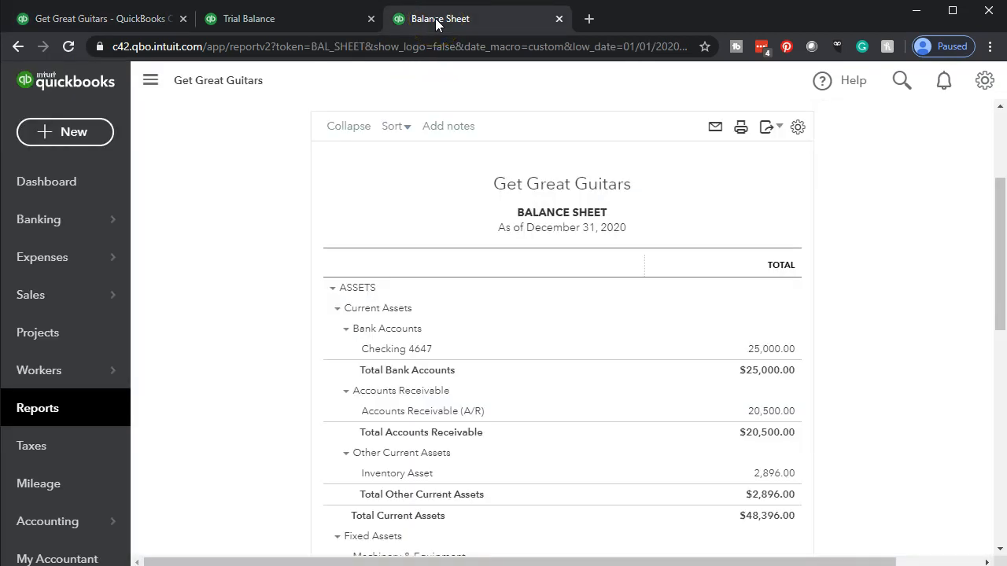
click(151, 81)
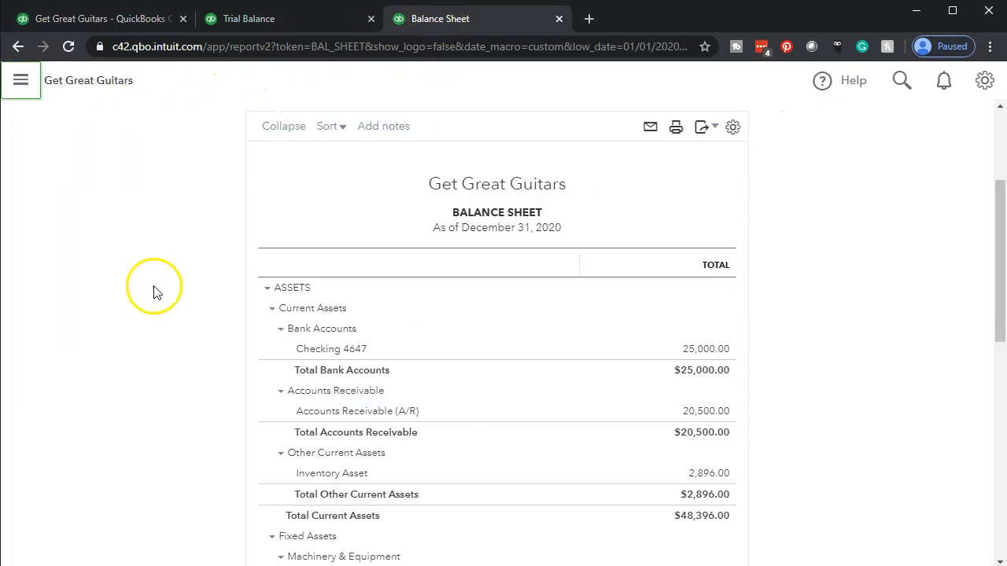
key(ctrl+plus)
key(ctrl+plus)
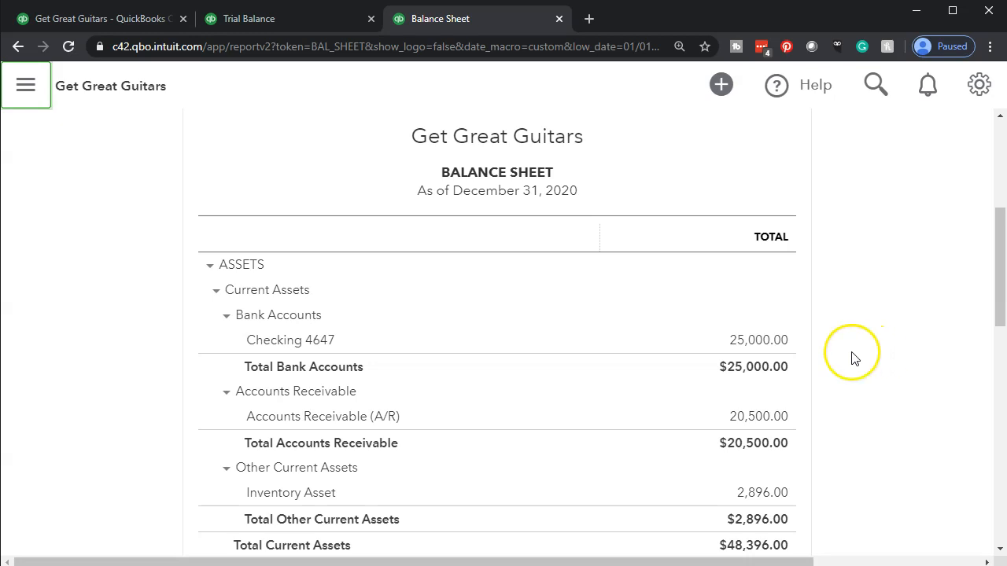
scroll(852, 355, down, 3)
scroll(851, 359, down, 5)
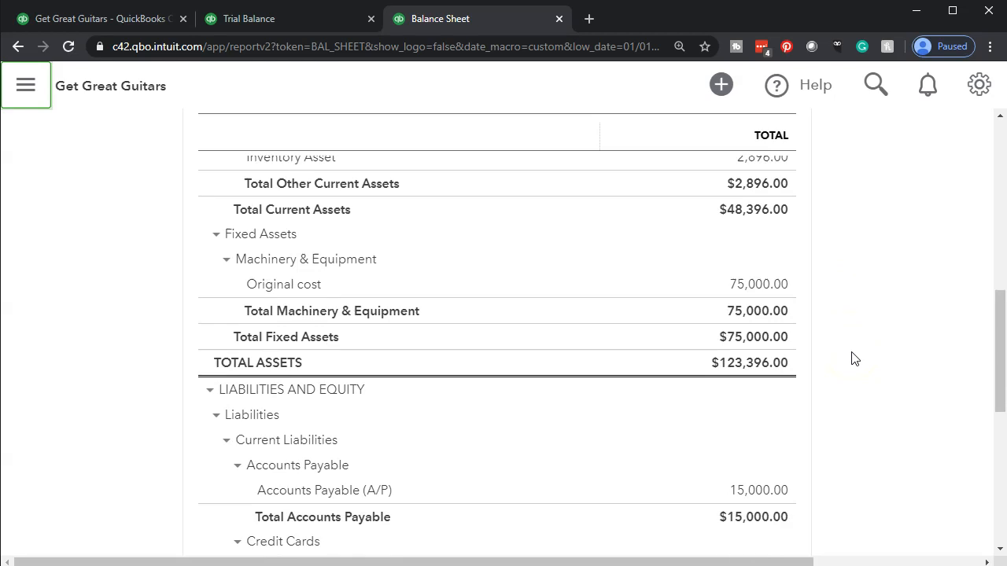
scroll(855, 358, down, 3)
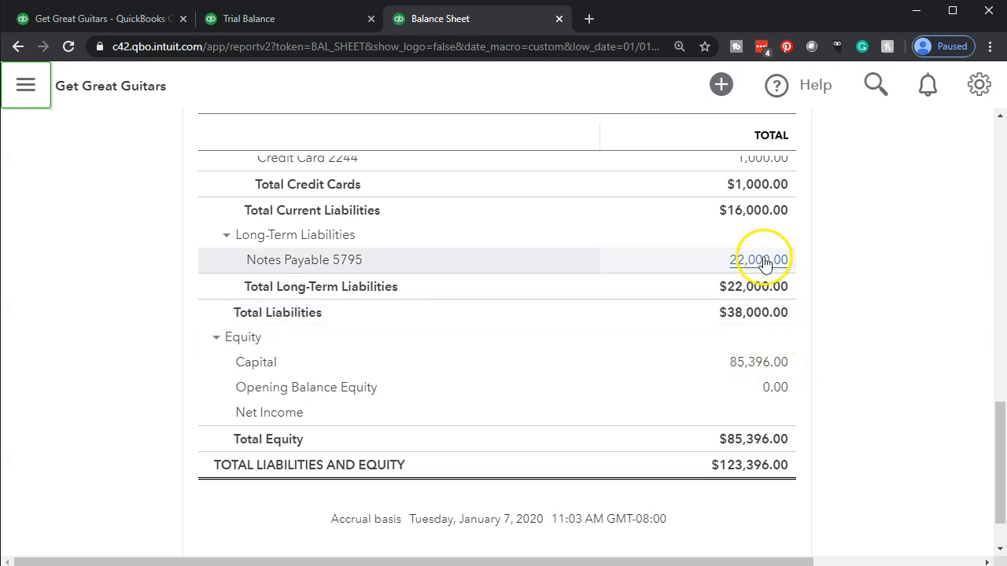
Step: Recheck the Balance Sheet's liabilities and fixed assets, and review the Trial Balance in its own tab with the navigation sidebar collapsed
scroll(767, 266, up, 2)
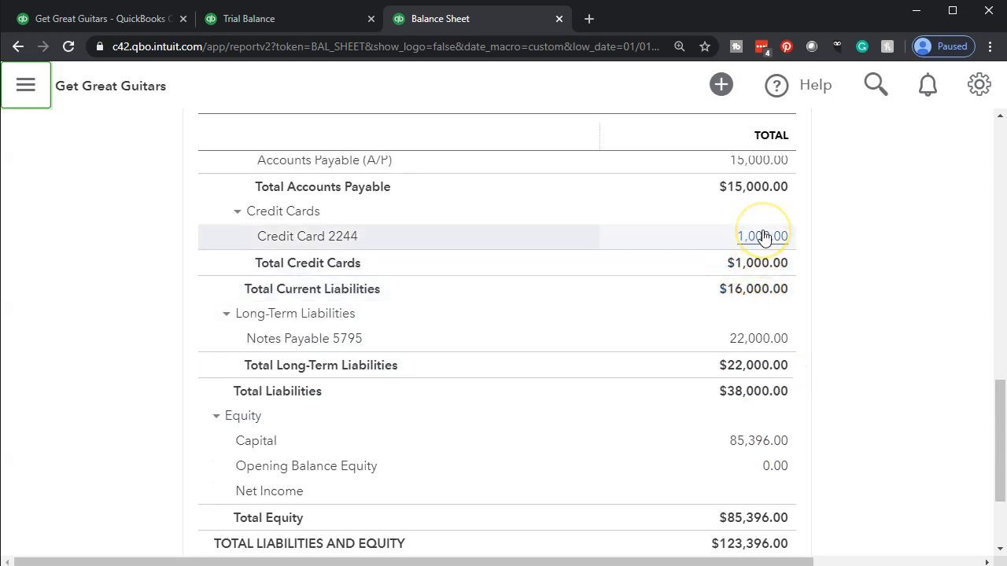
scroll(762, 236, up, 8)
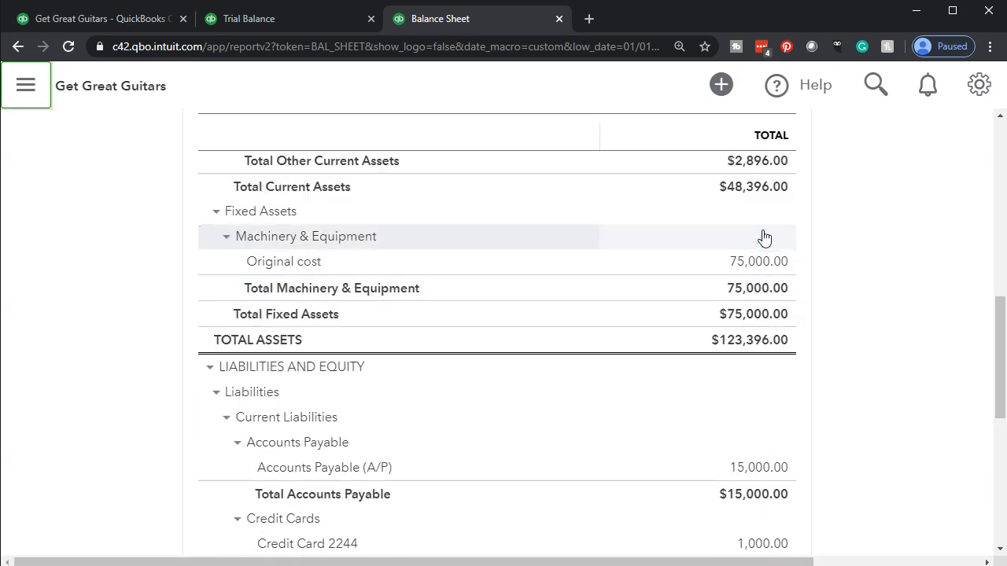
click(312, 22)
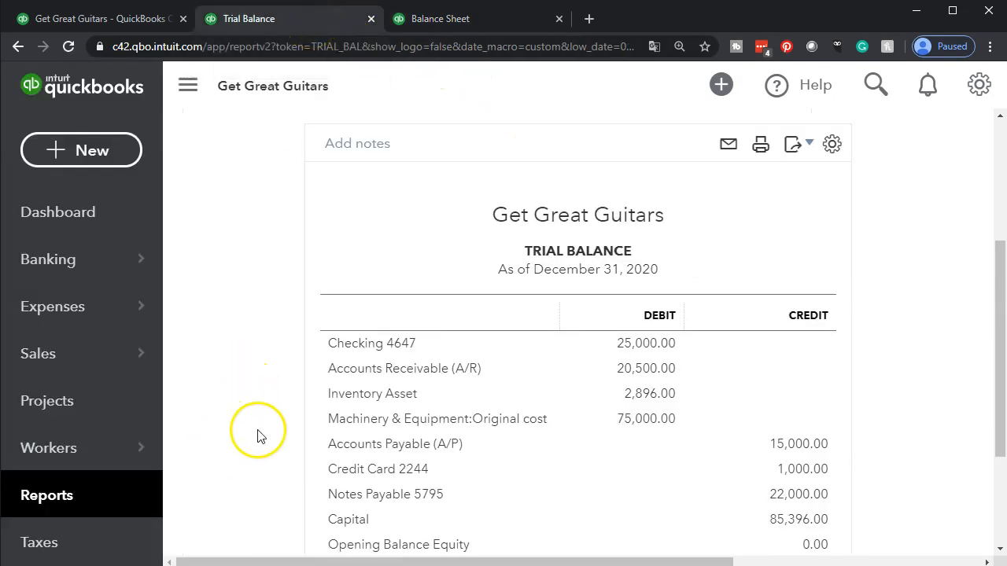
click(188, 89)
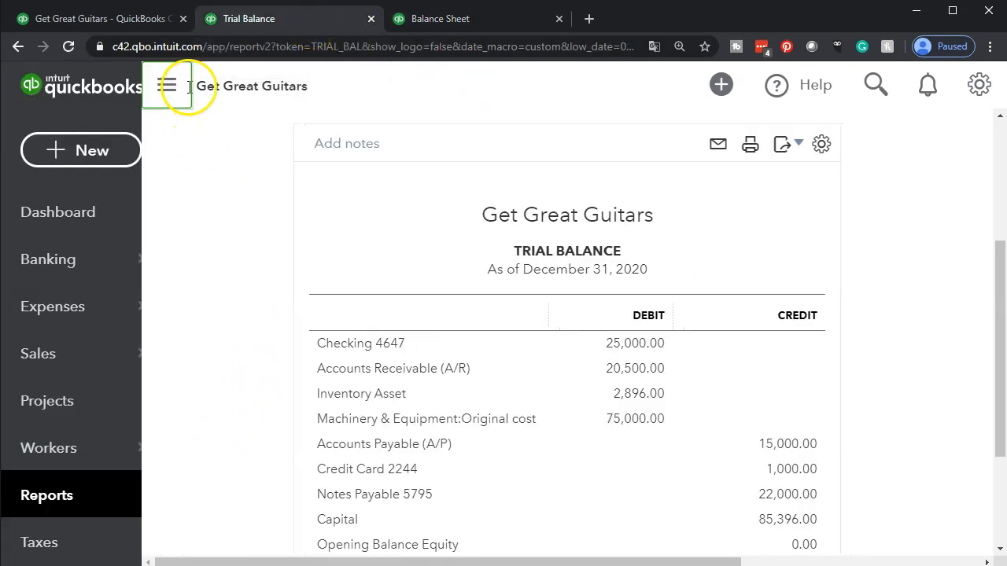
scroll(152, 384, down, 1)
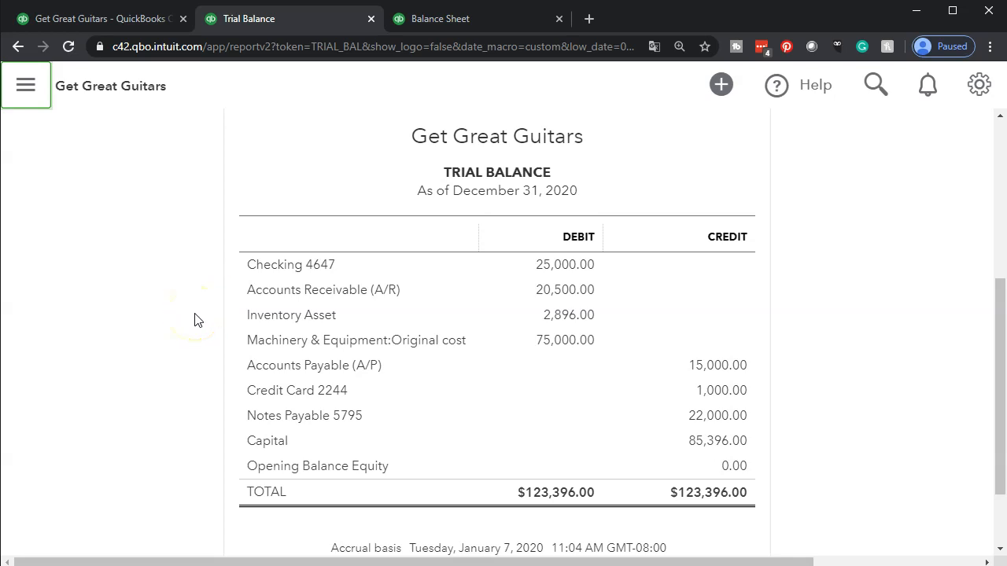
Step: Return to the Transaction List by Date report and check its report period and listed transactions with the page reduced
click(104, 26)
scroll(268, 432, down, 1)
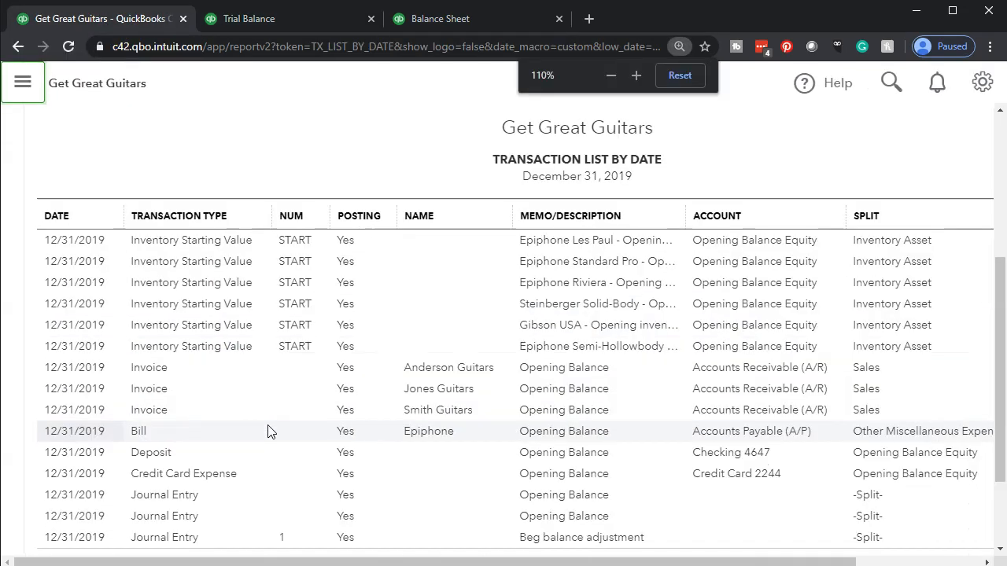
key(ctrl+minus)
scroll(267, 431, up, 3)
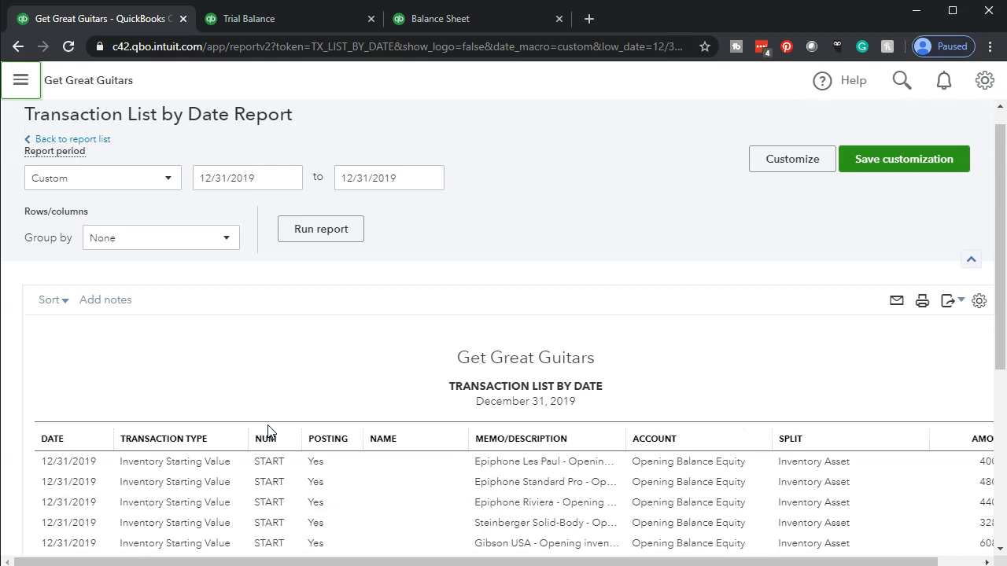
scroll(267, 431, down, 3)
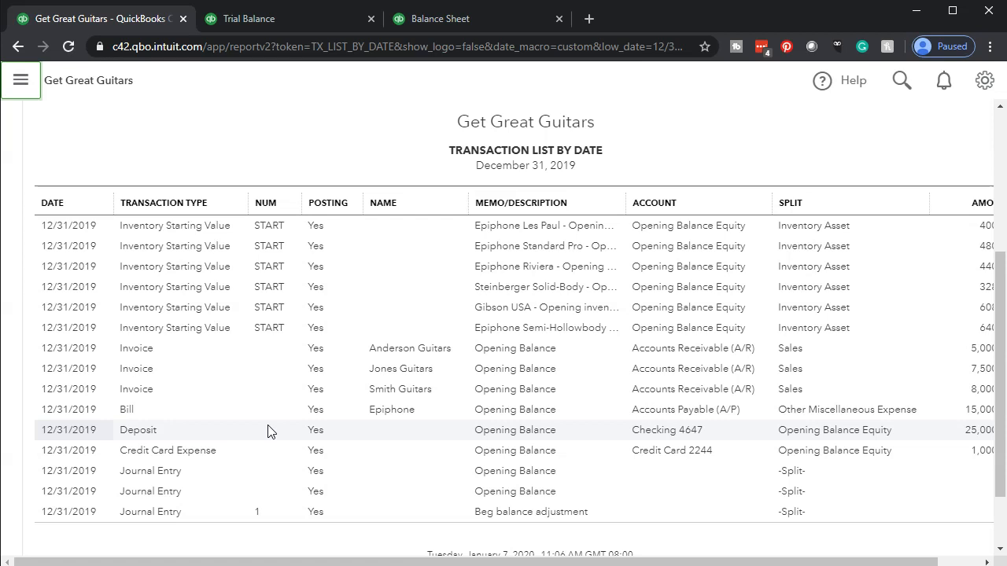
Step: Enlarge the report page and examine the transaction types from the inventory starting values through the journal entries
click(240, 433)
key(ctrl+plus)
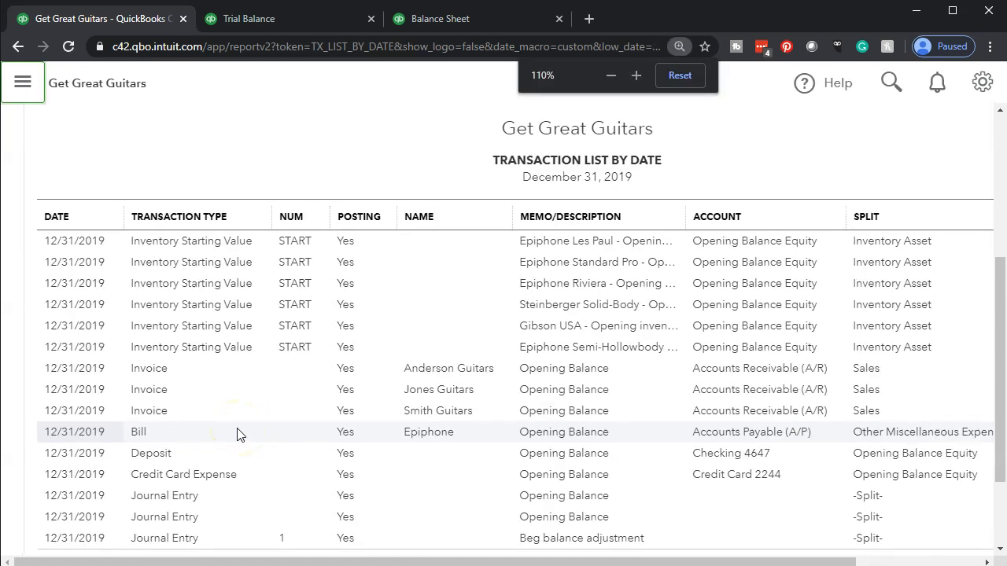
key(ctrl+plus)
key(ctrl+plus)
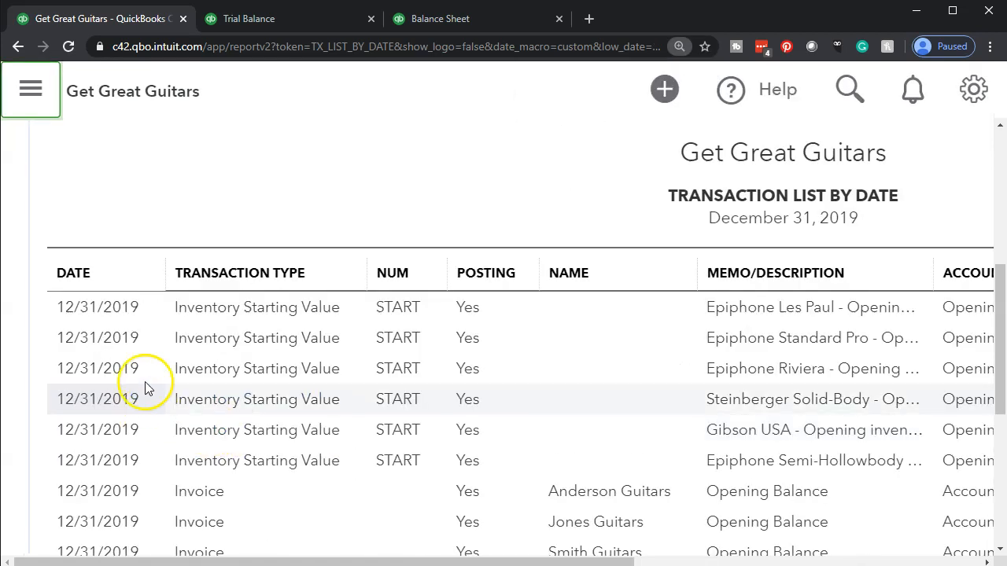
scroll(134, 361, up, 1)
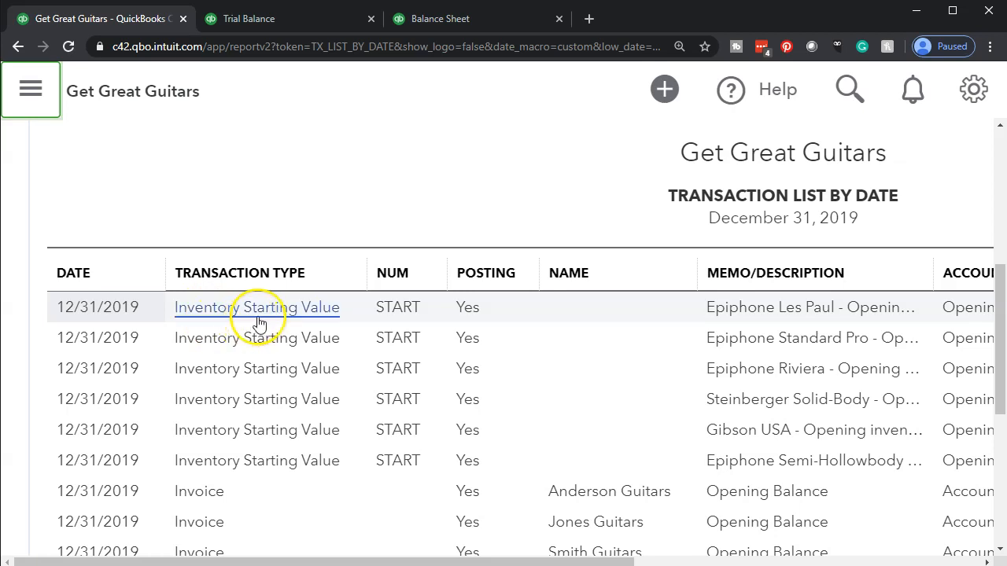
scroll(260, 322, down, 3)
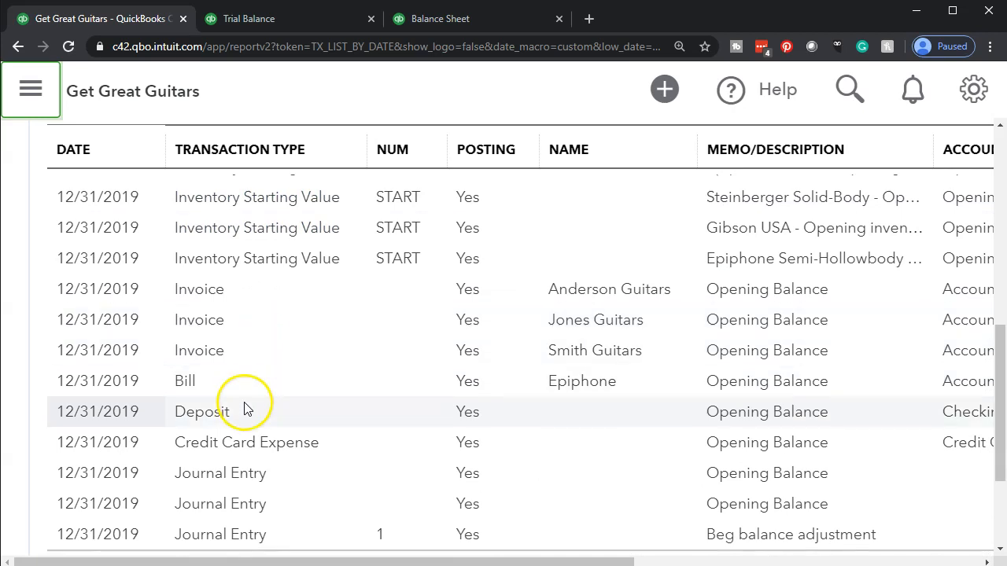
scroll(259, 449, down, 1)
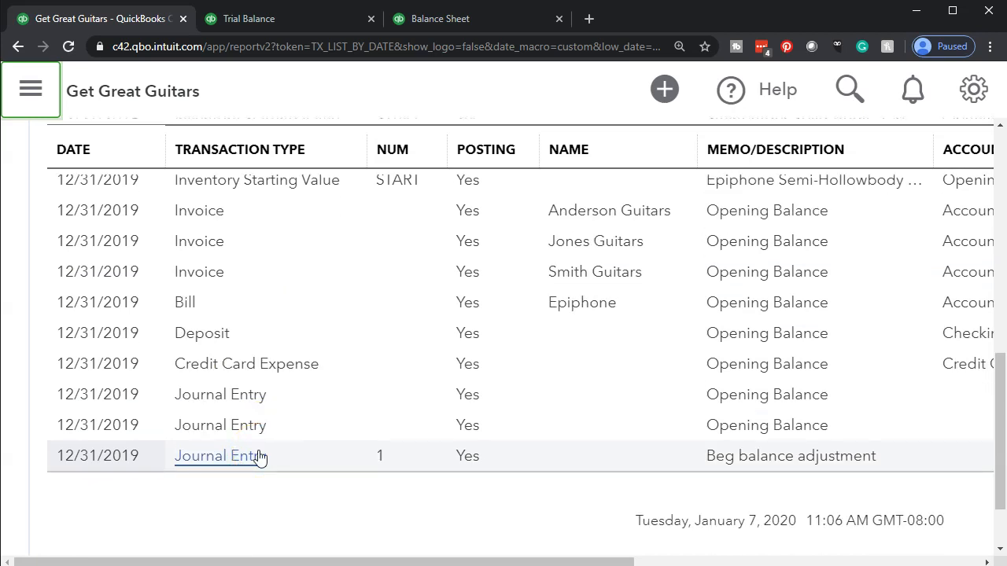
scroll(259, 457, up, 4)
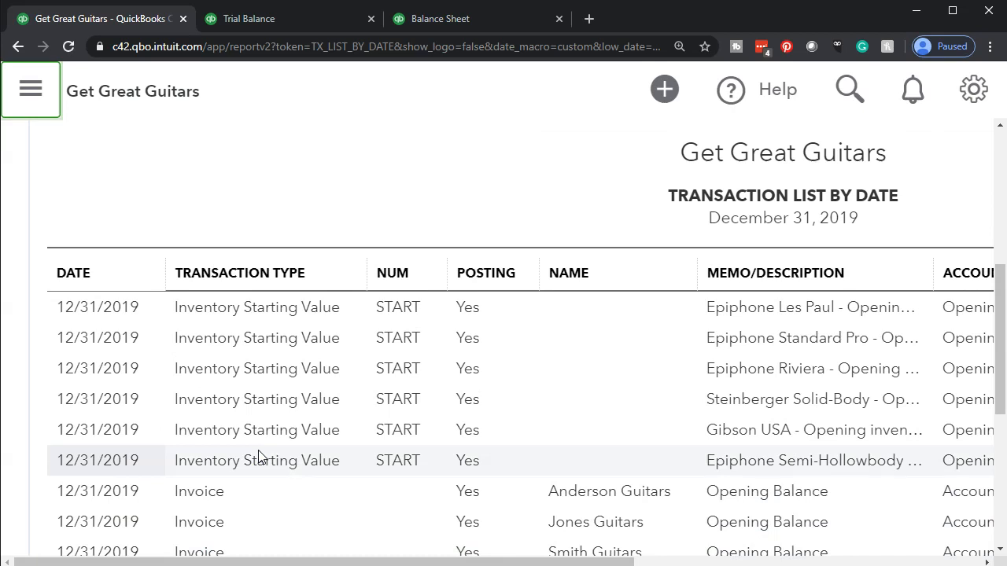
scroll(259, 456, down, 4)
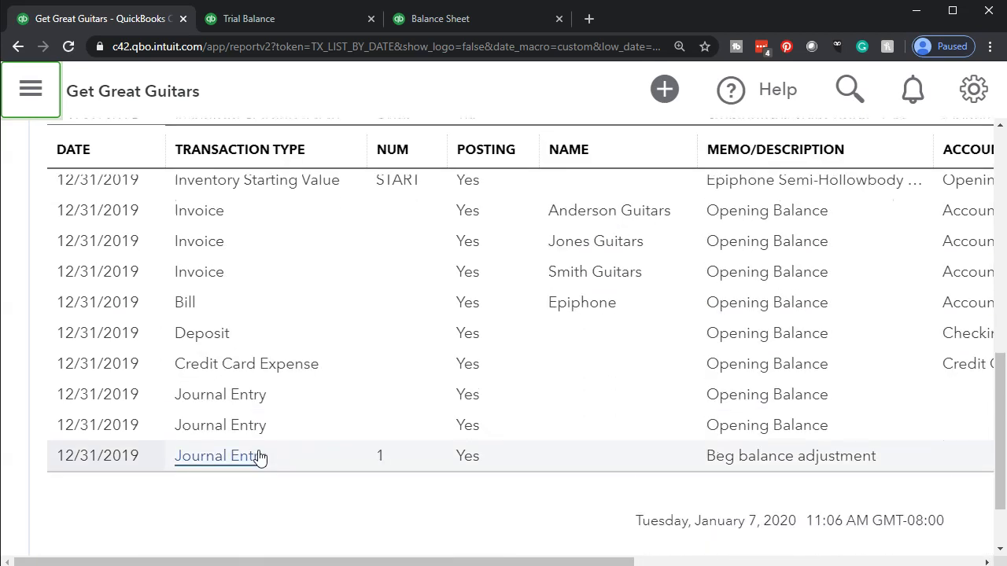
scroll(522, 460, up, 3)
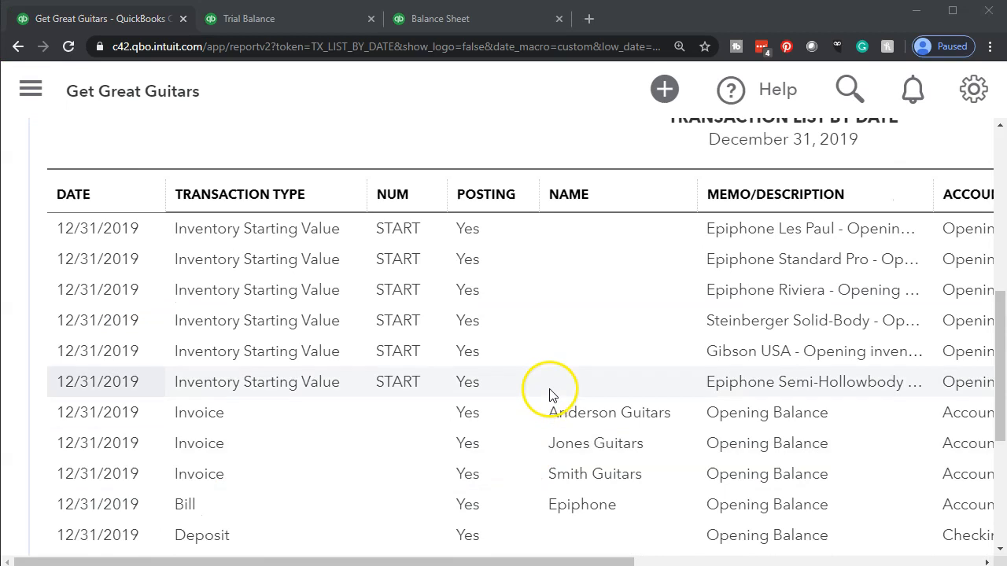
Step: Examine the name, account, split and amount columns of the 12/31/2019 opening transactions
drag(528, 560, 650, 557)
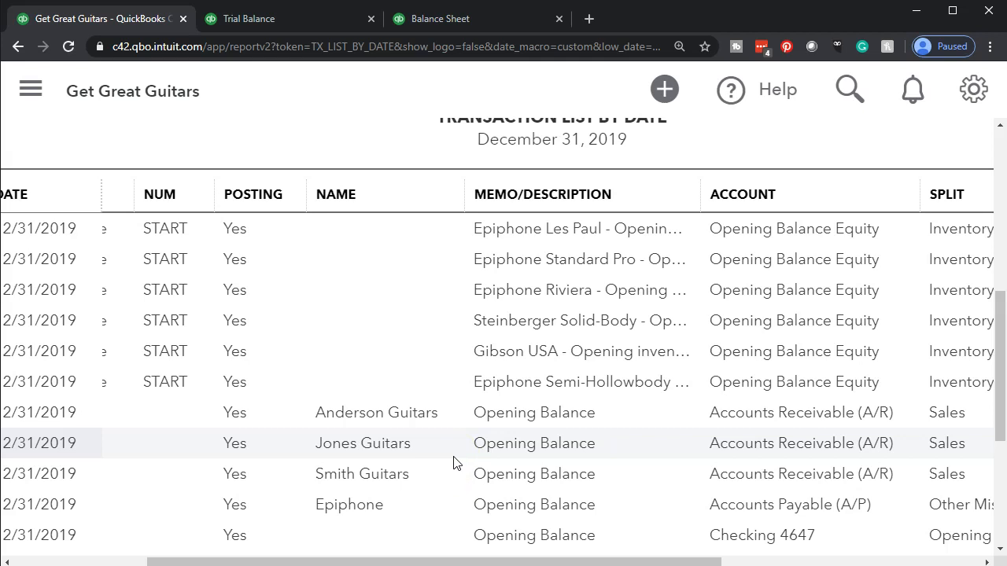
drag(471, 563, 486, 563)
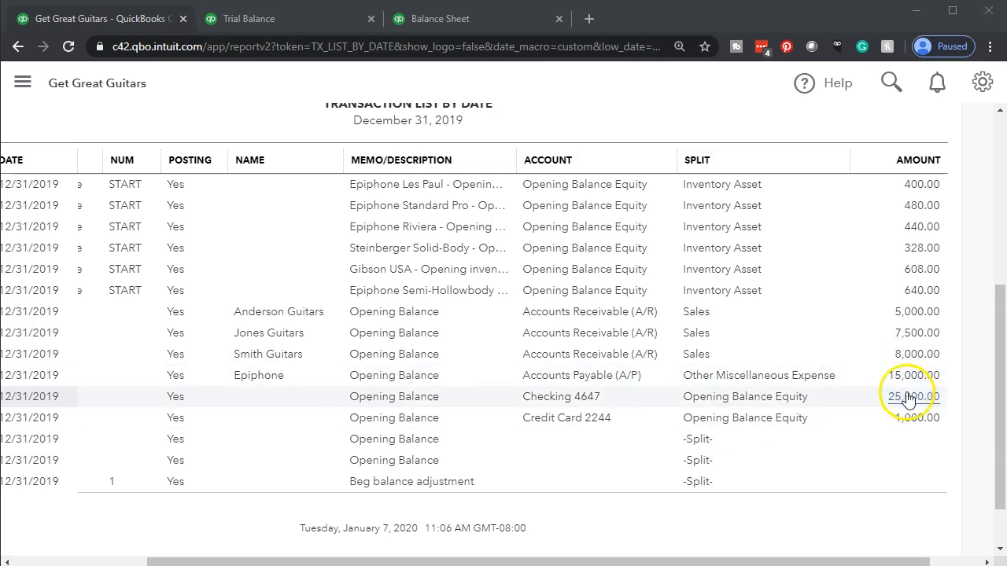
scroll(906, 400, up, 1)
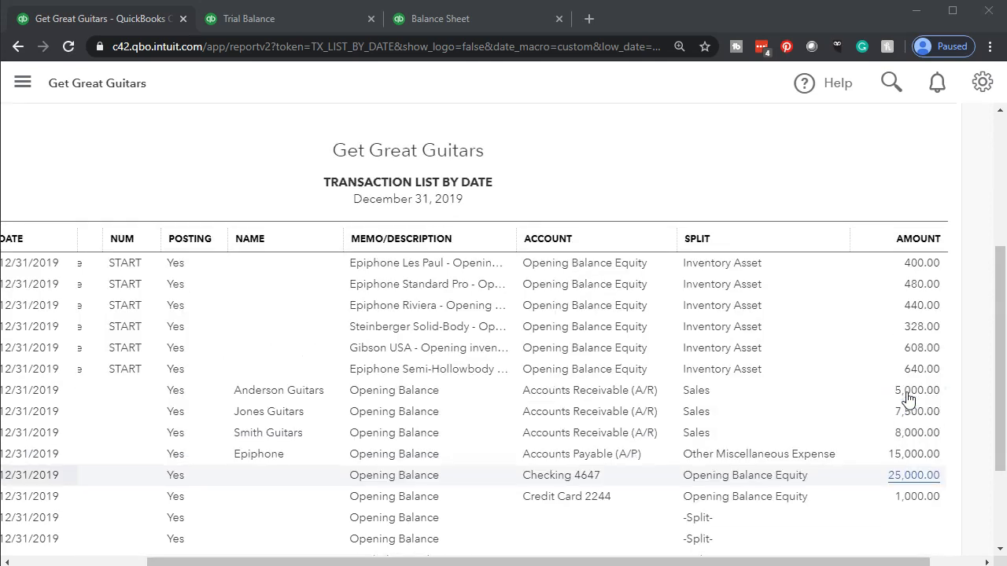
scroll(865, 415, up, 1)
scroll(856, 417, down, 2)
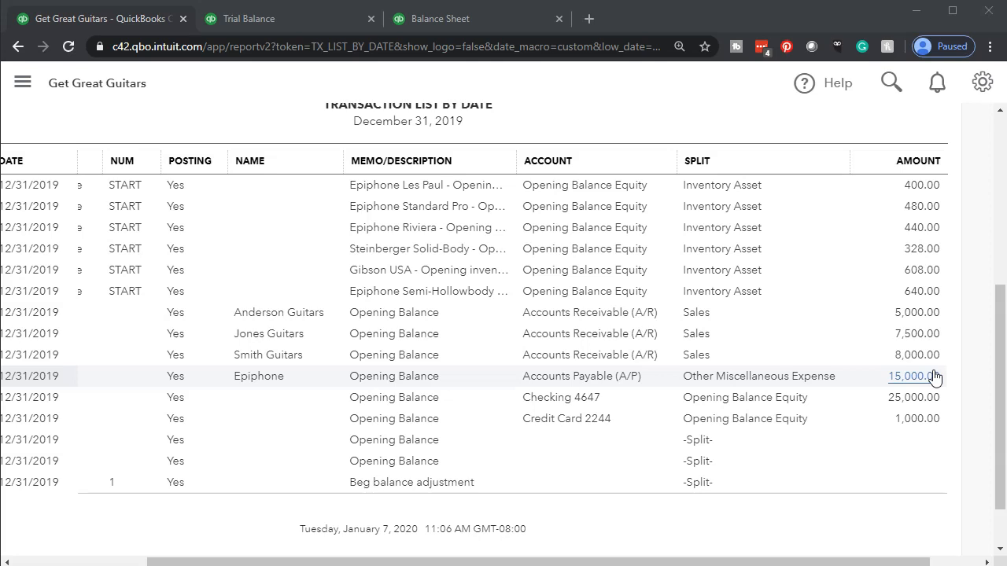
click(584, 337)
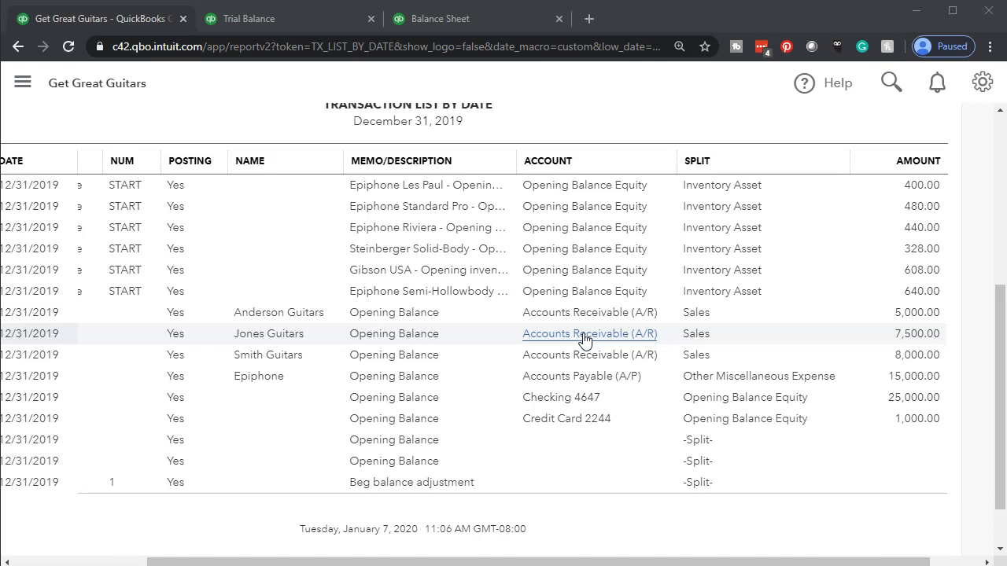
Step: Set the Transaction List by Date report period to 01/01/2019 through 12/31/2020 and run the report
scroll(413, 355, up, 4)
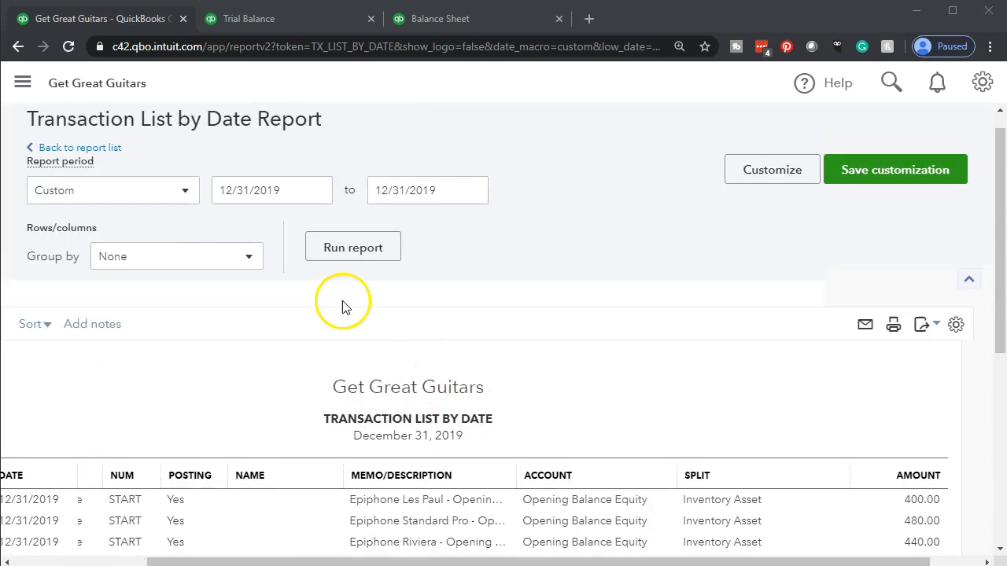
click(287, 209)
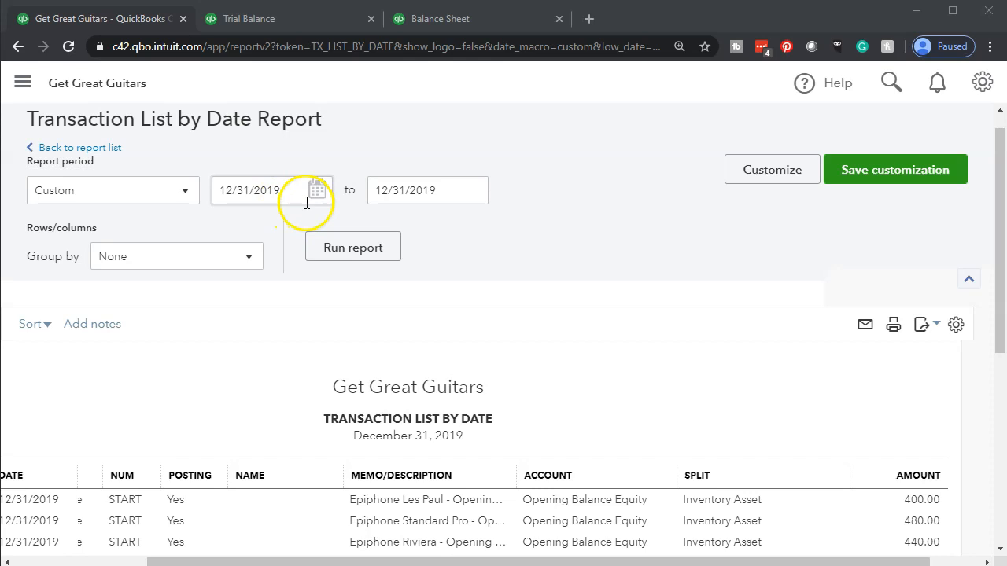
click(259, 191)
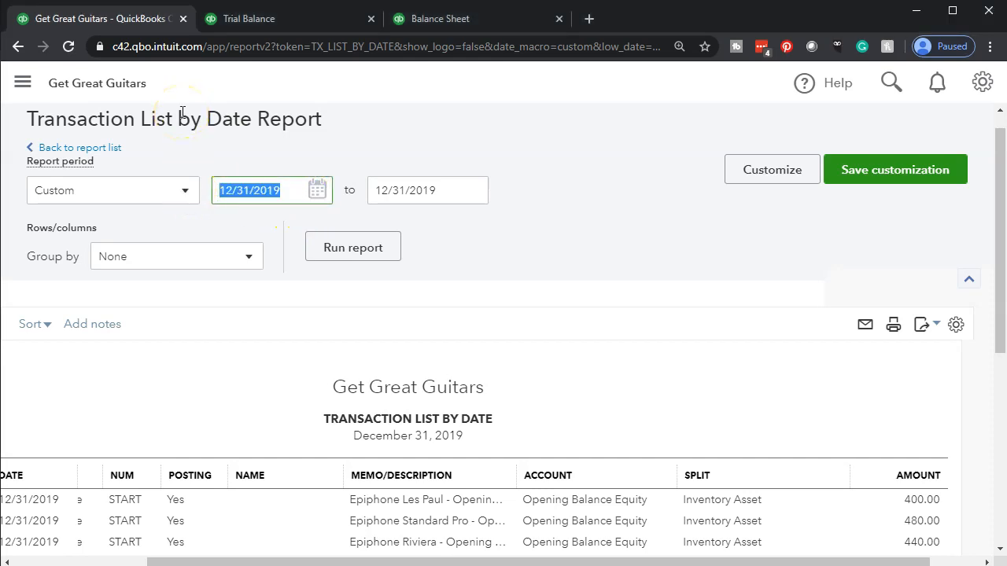
text(01012019)
key(Tab)
text(12)
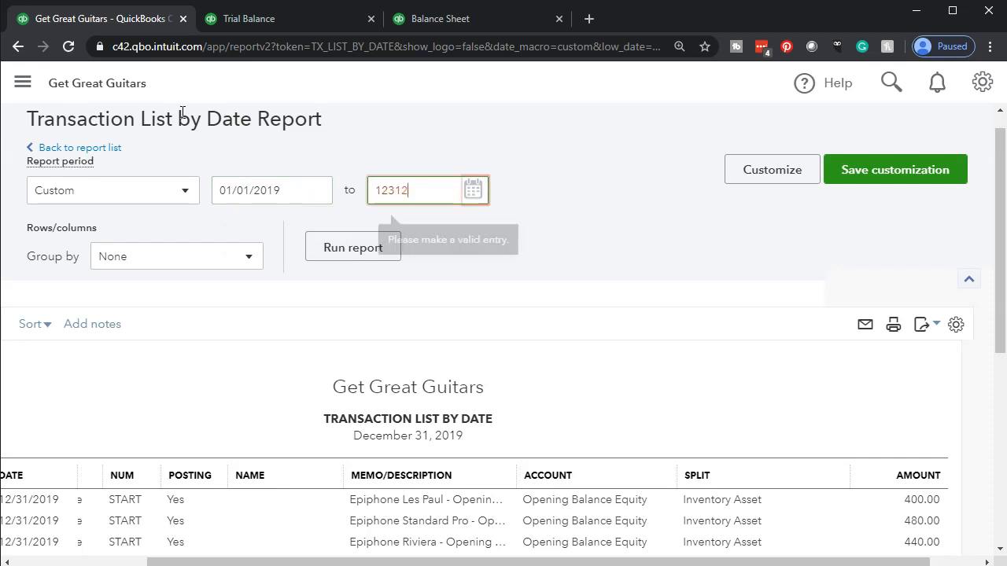
text(/31/2020)
key(Tab)
click(353, 244)
scroll(604, 248, down, 3)
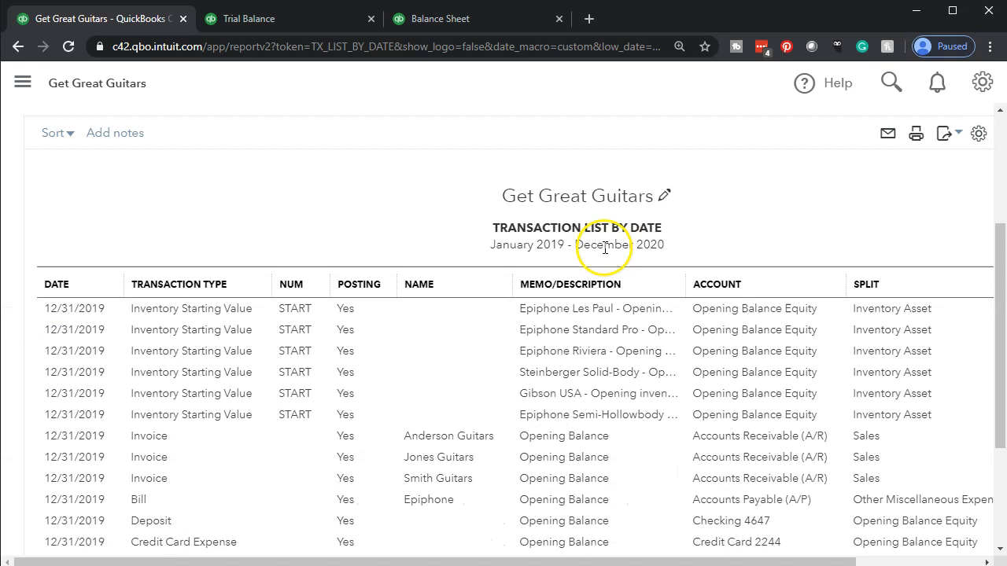
Step: Review the dates and transaction types in the refreshed list from the first inventory entry through the last journal entry
scroll(604, 249, down, 3)
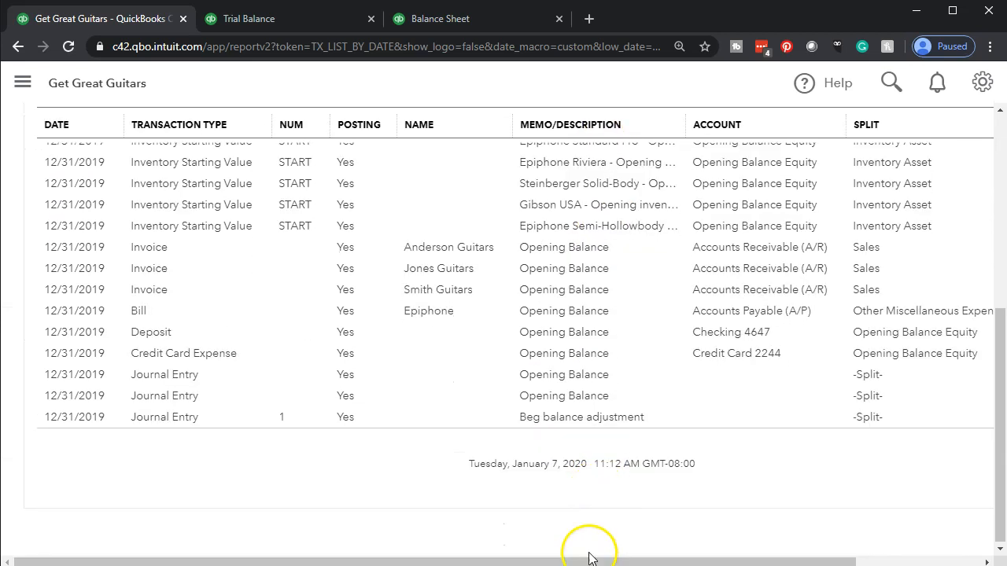
scroll(78, 236, up, 2)
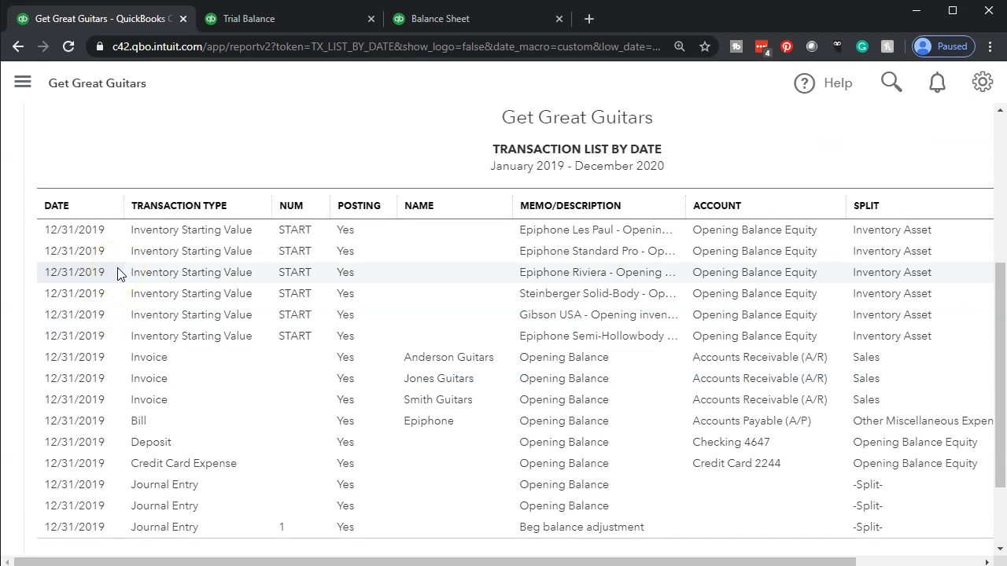
scroll(117, 273, down, 2)
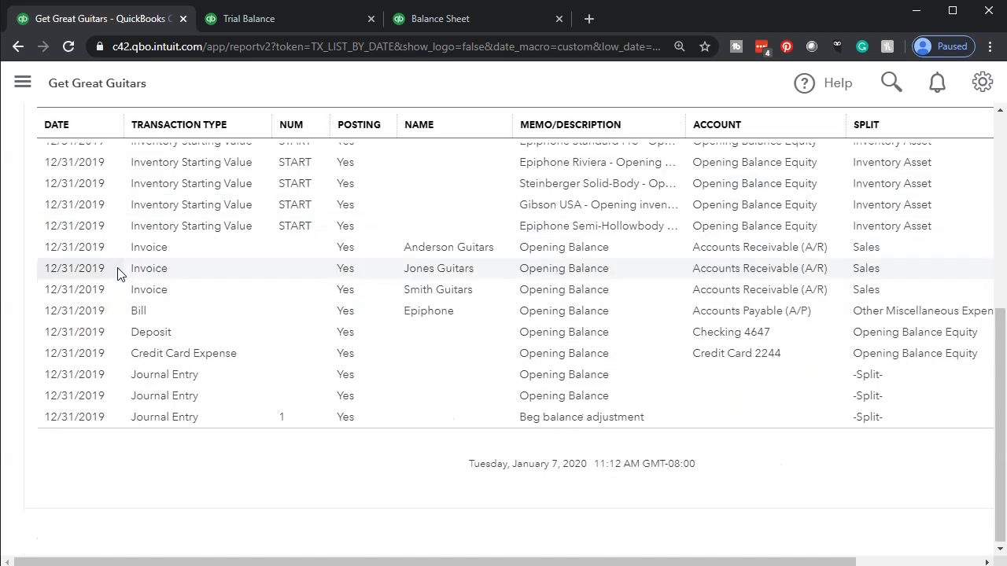
scroll(117, 273, up, 2)
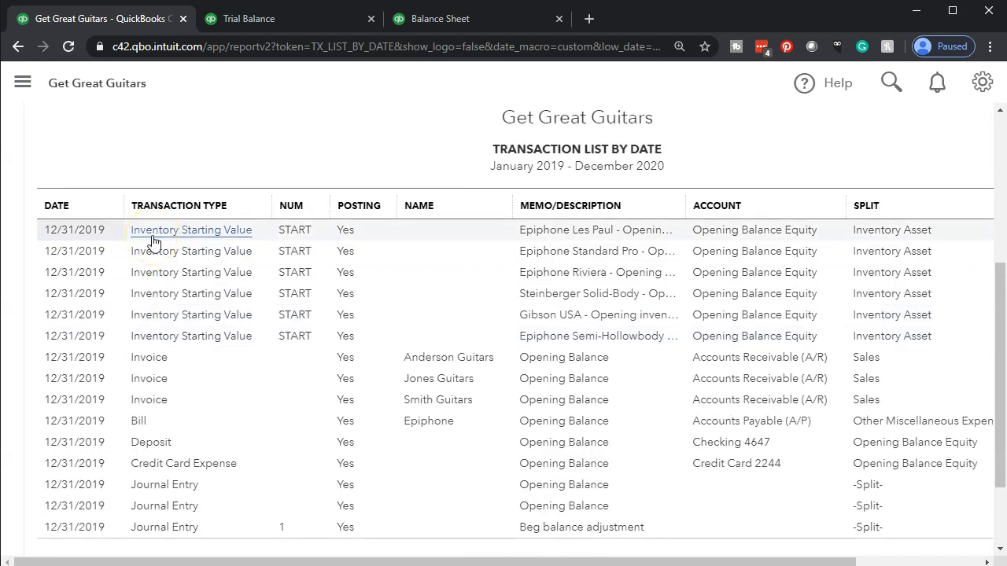
Step: Open the Anderson Guitars opening balance invoice from the report, review its details and close it to return to the list
click(134, 366)
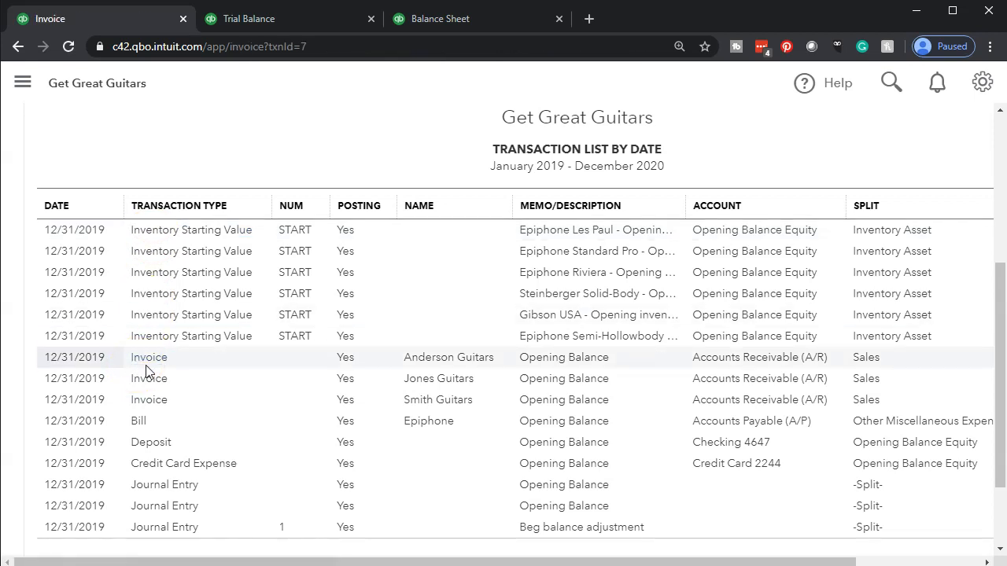
click(140, 380)
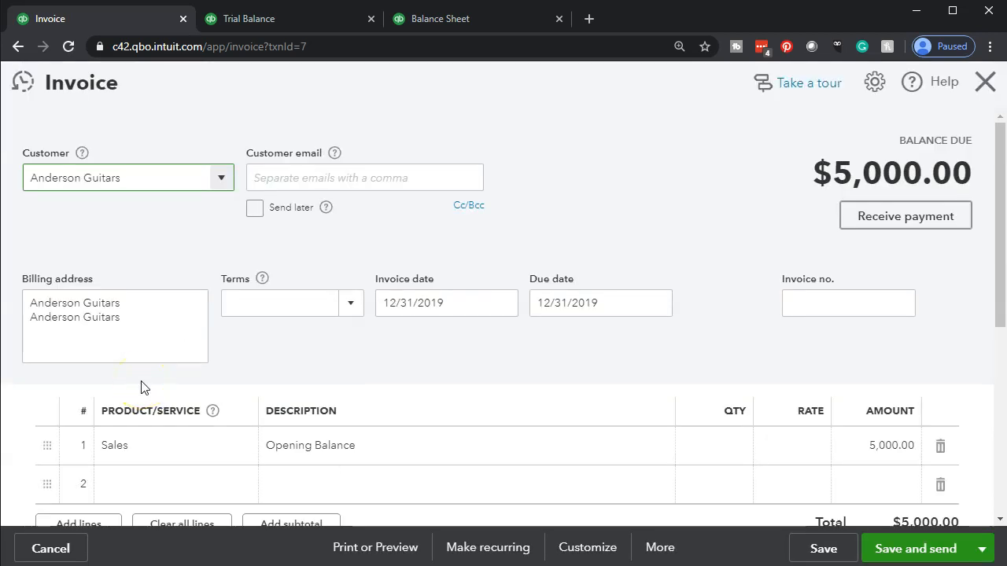
drag(463, 433, 518, 439)
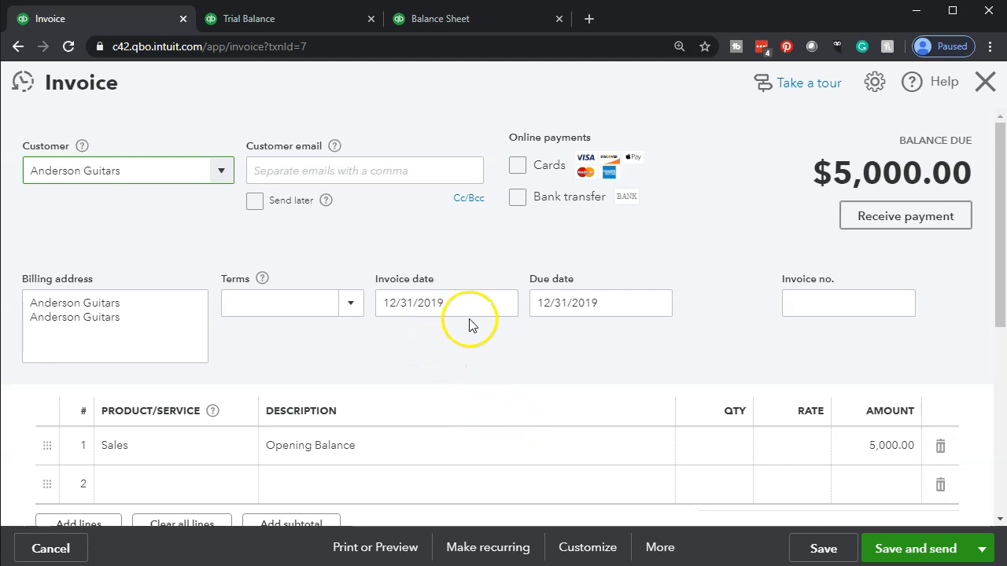
click(982, 81)
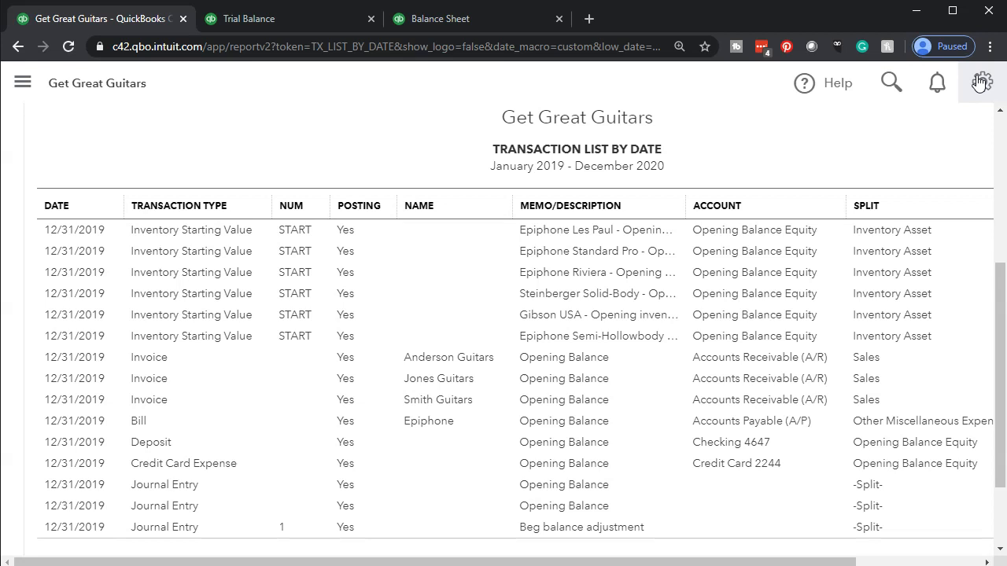
scroll(405, 364, up, 4)
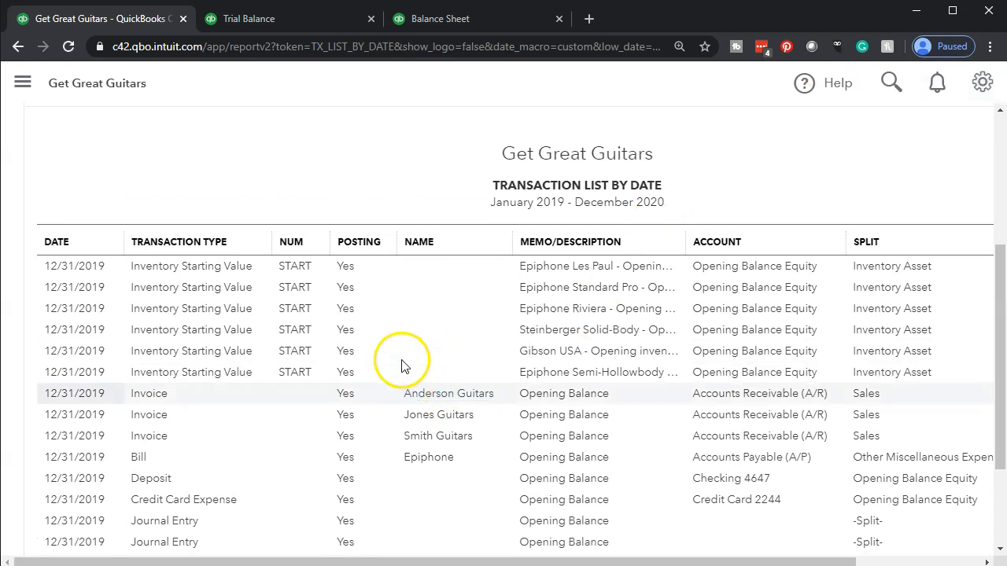
Step: Set the Transaction List by Date report period to 12/31/2019 through 12/31/2019 and run the report
drag(298, 223, 101, 207)
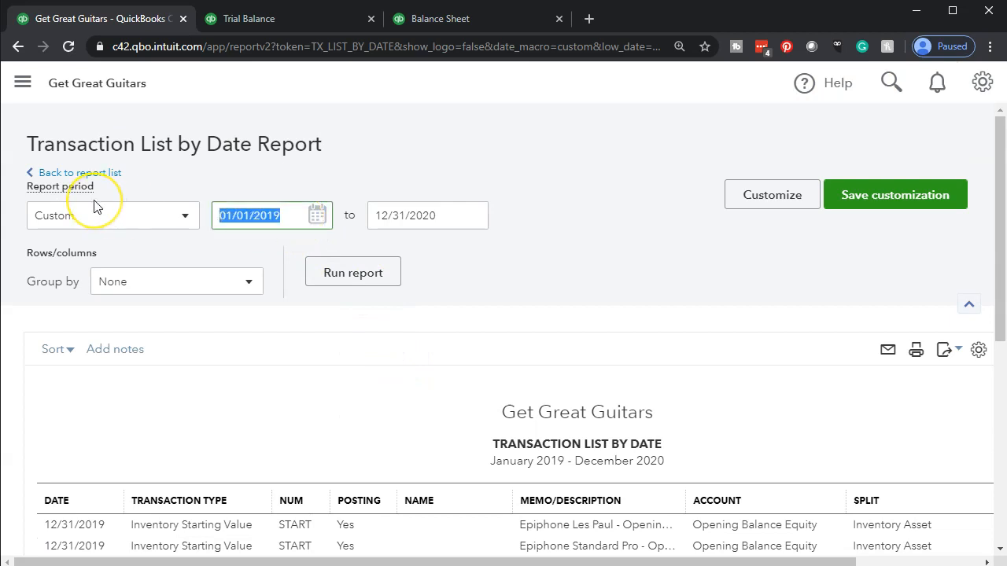
text(01)
key(BackSpace)
key(BackSpace)
text(123119)
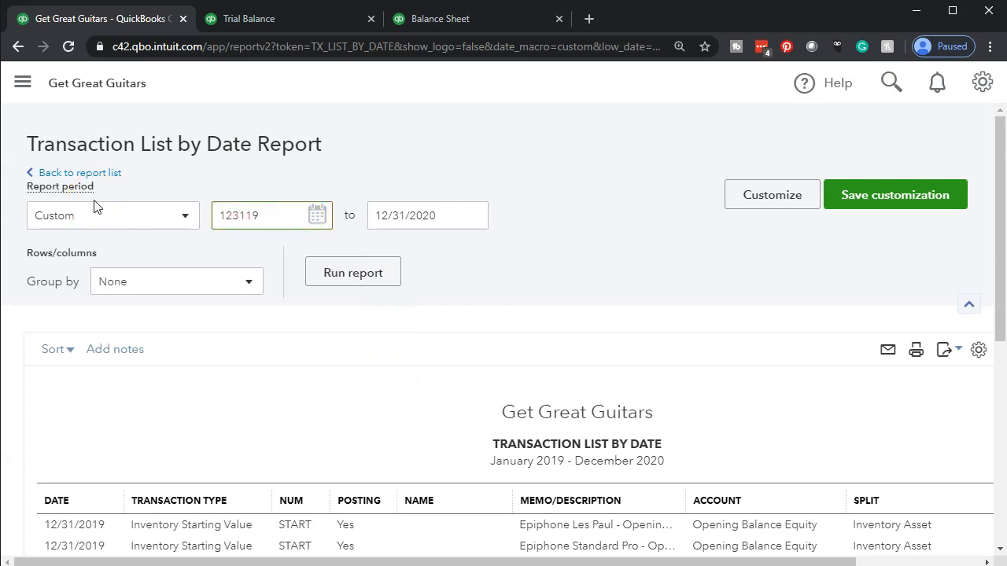
key(Tab)
text(12/31/2019)
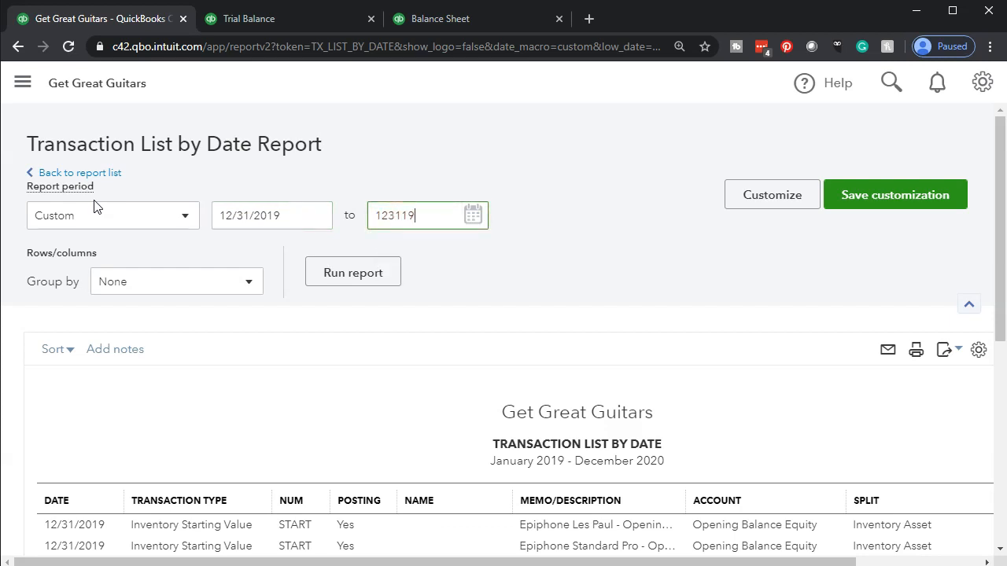
key(Tab)
click(391, 272)
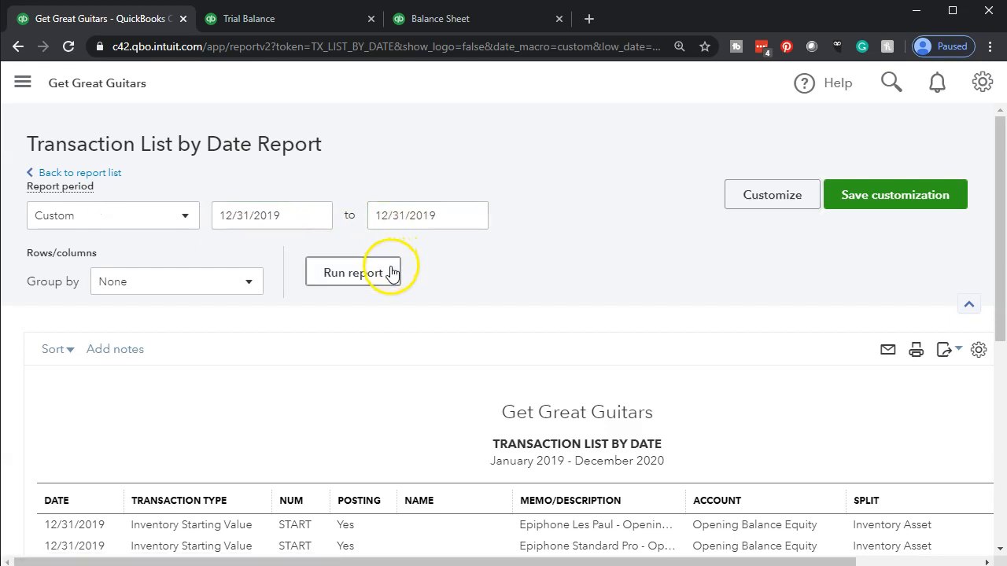
scroll(391, 272, down, 3)
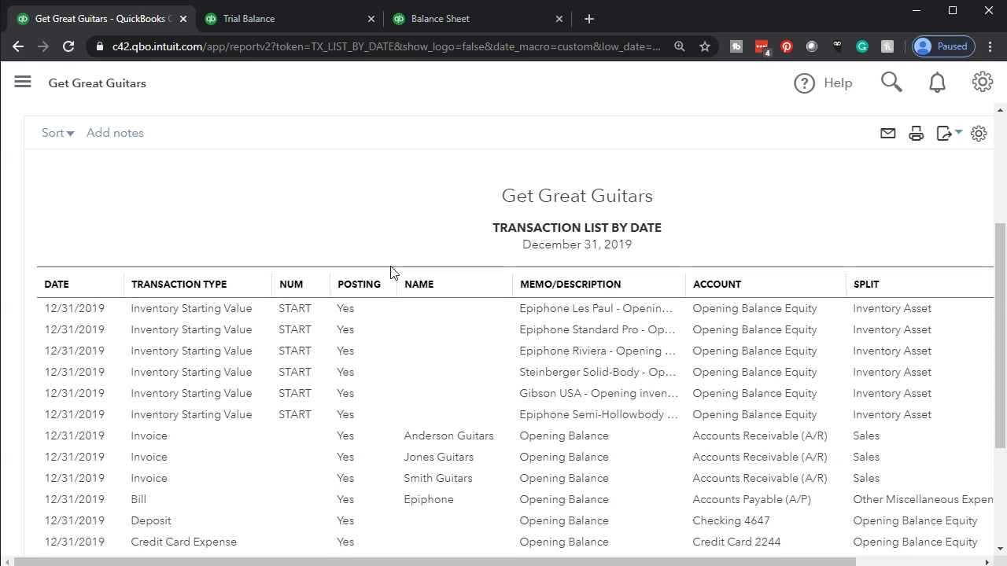
Step: In the Balance Sheet's customization, show negative numbers as (100) in red and display amounts without cents
click(450, 24)
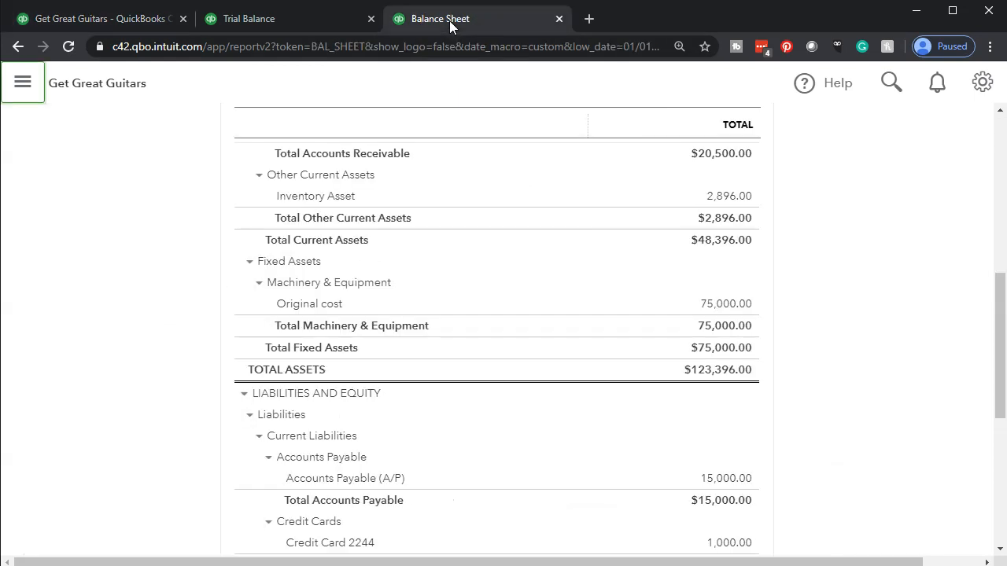
scroll(625, 322, up, 2)
scroll(625, 322, up, 2)
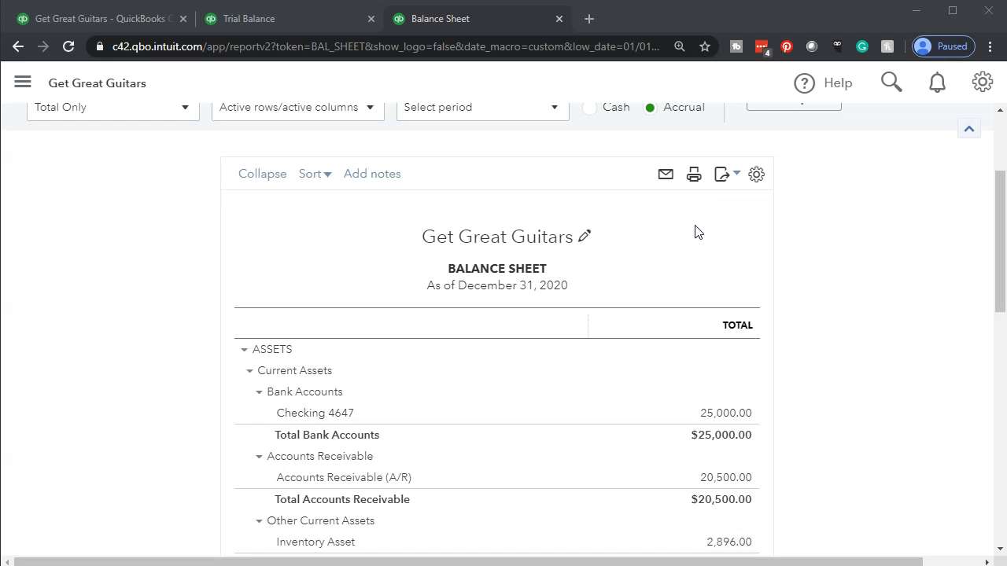
scroll(660, 276, up, 2)
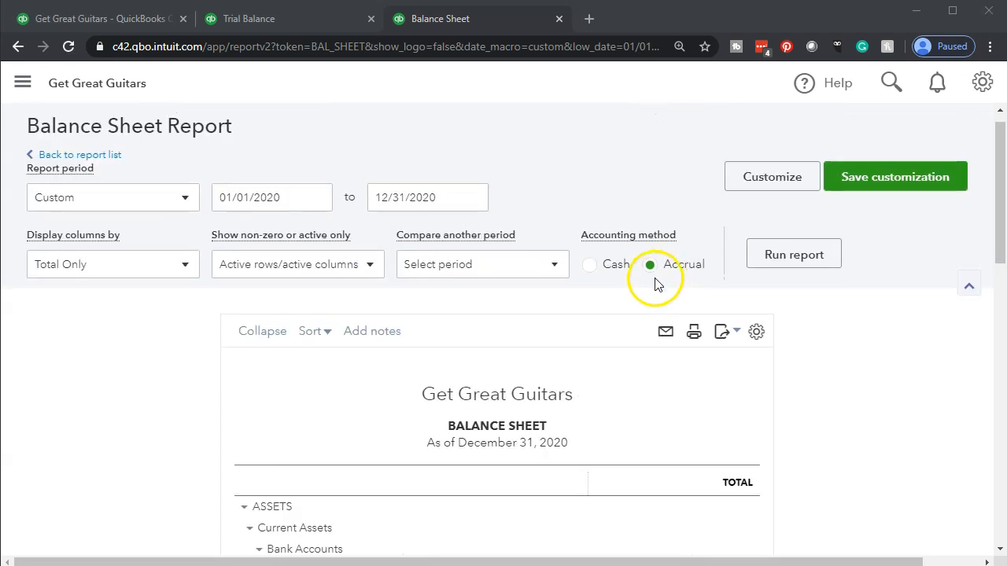
click(767, 179)
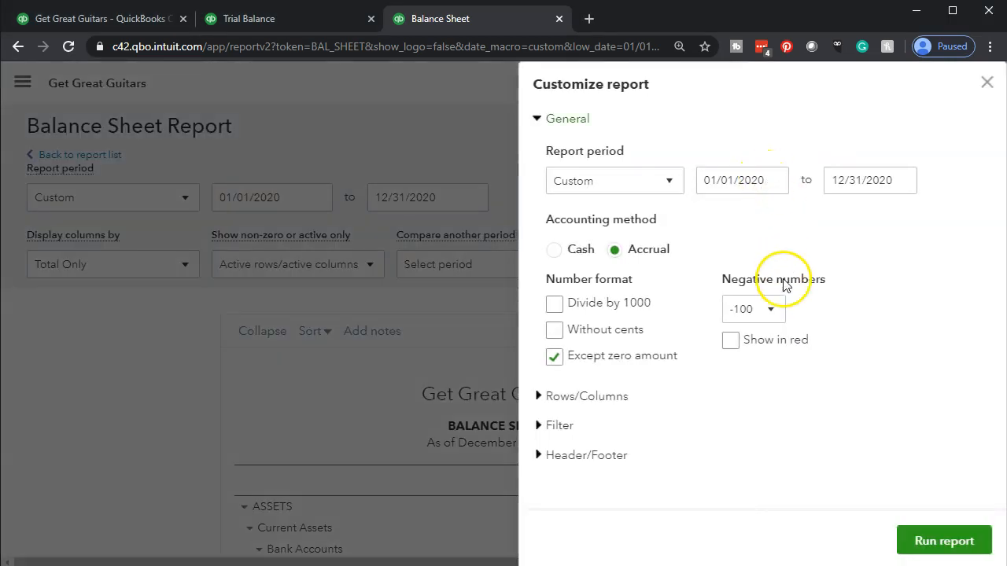
click(776, 311)
click(759, 368)
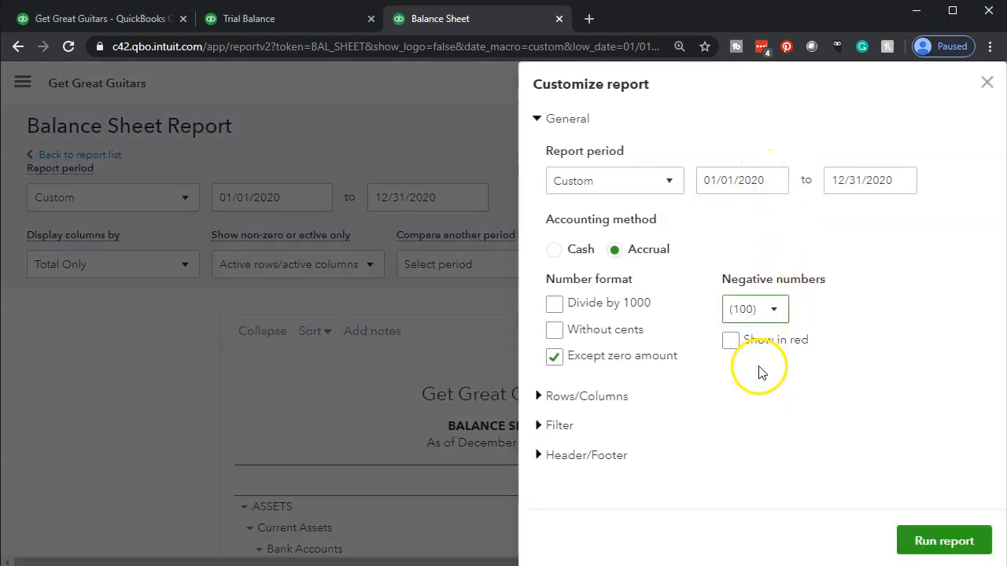
click(730, 340)
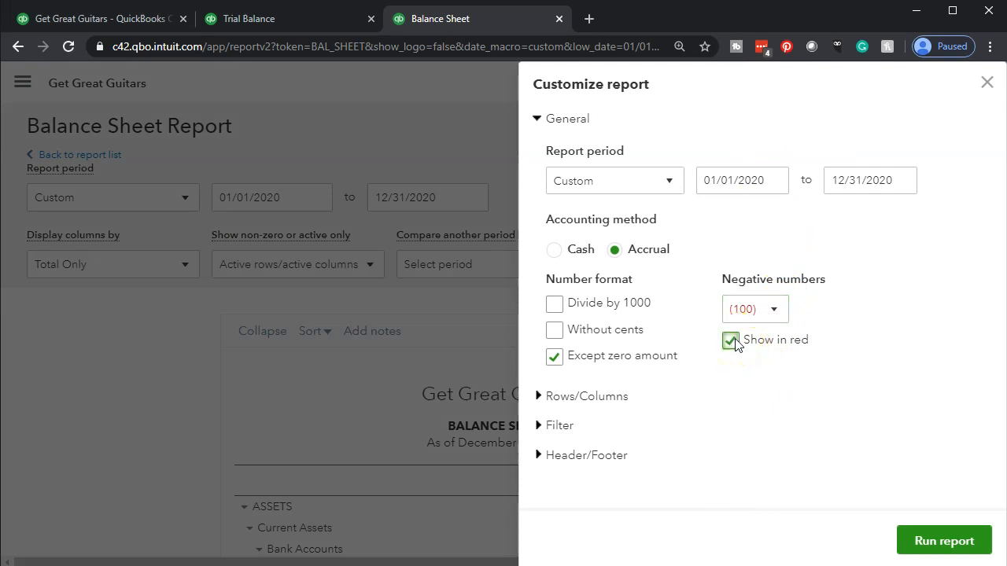
click(555, 341)
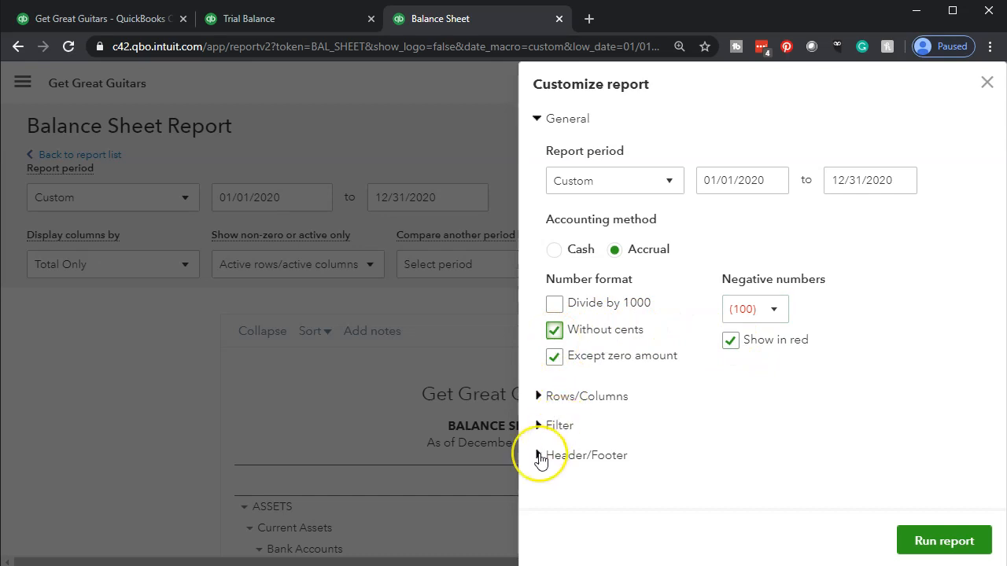
Step: Remove the date prepared, time prepared and report basis from the Balance Sheet footer and run the report
click(539, 456)
scroll(588, 418, down, 2)
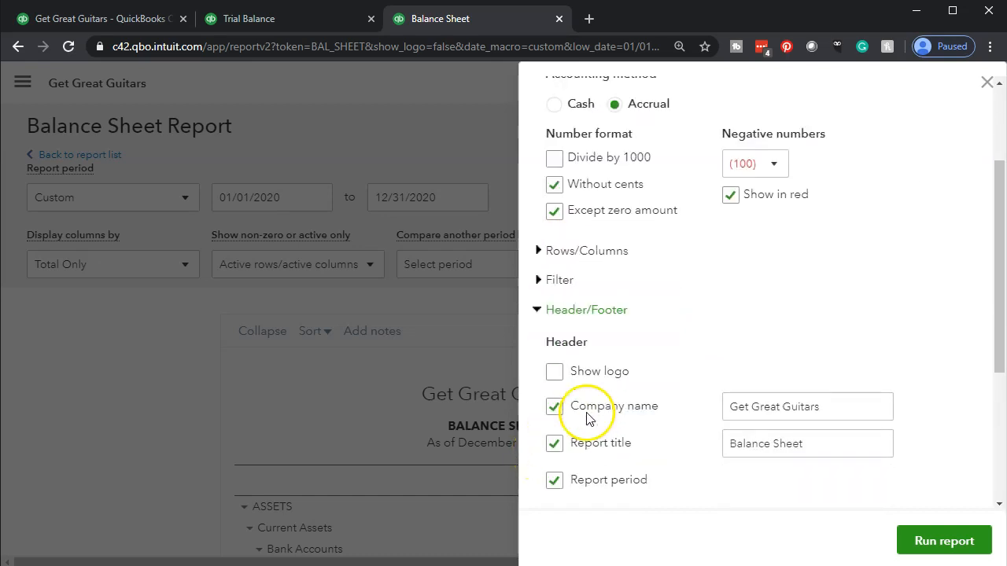
scroll(606, 460, down, 2)
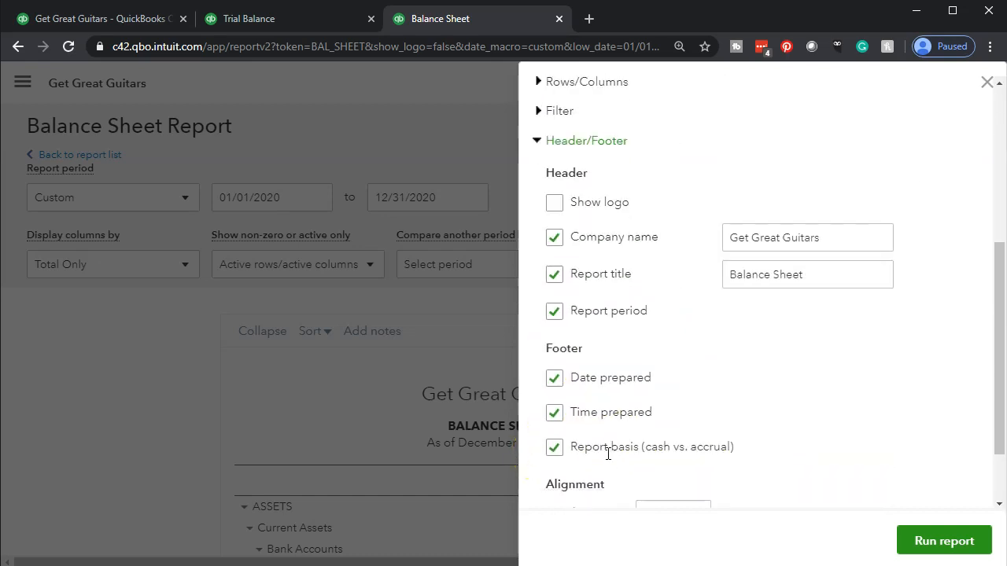
click(555, 378)
click(559, 417)
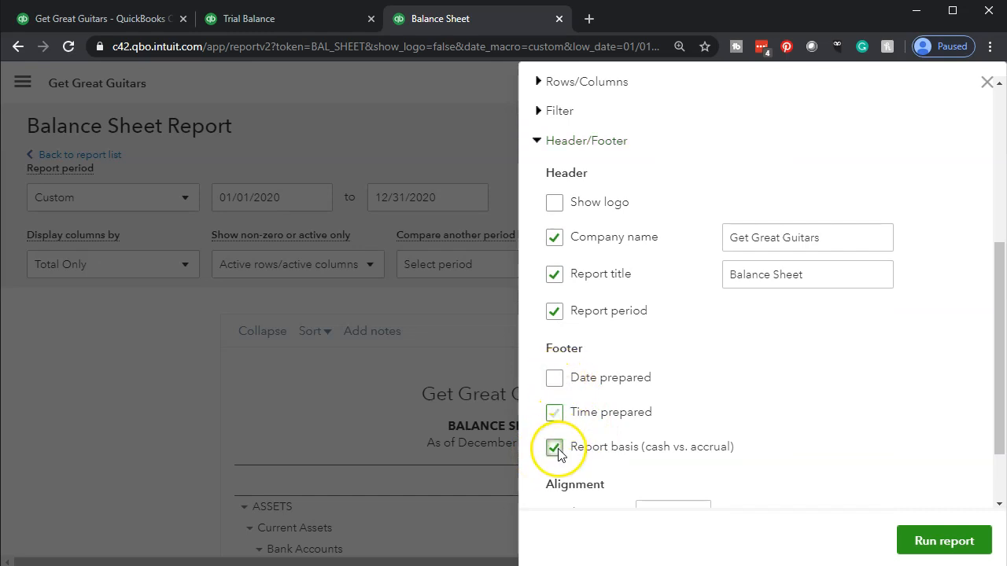
scroll(629, 444, up, 2)
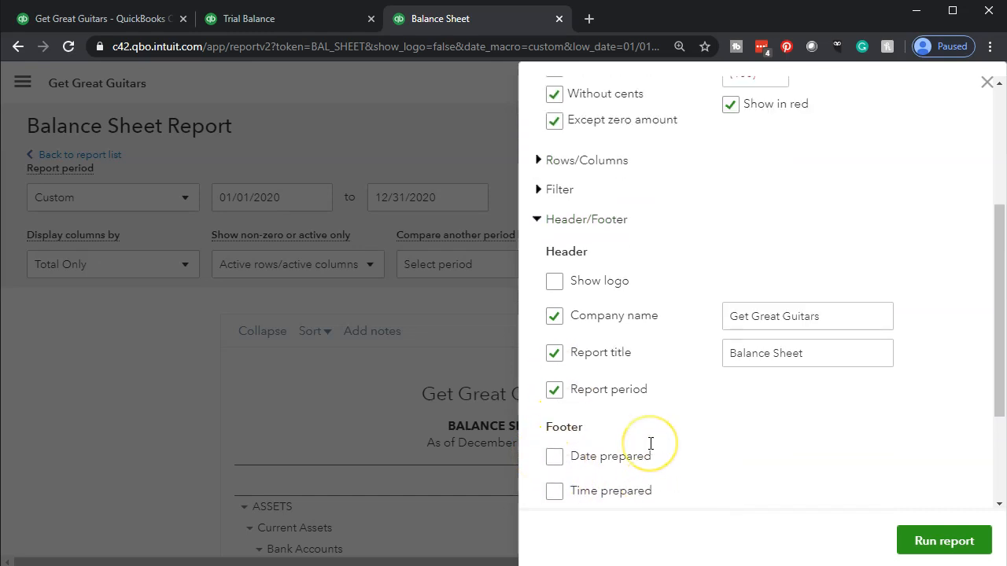
scroll(650, 443, up, 3)
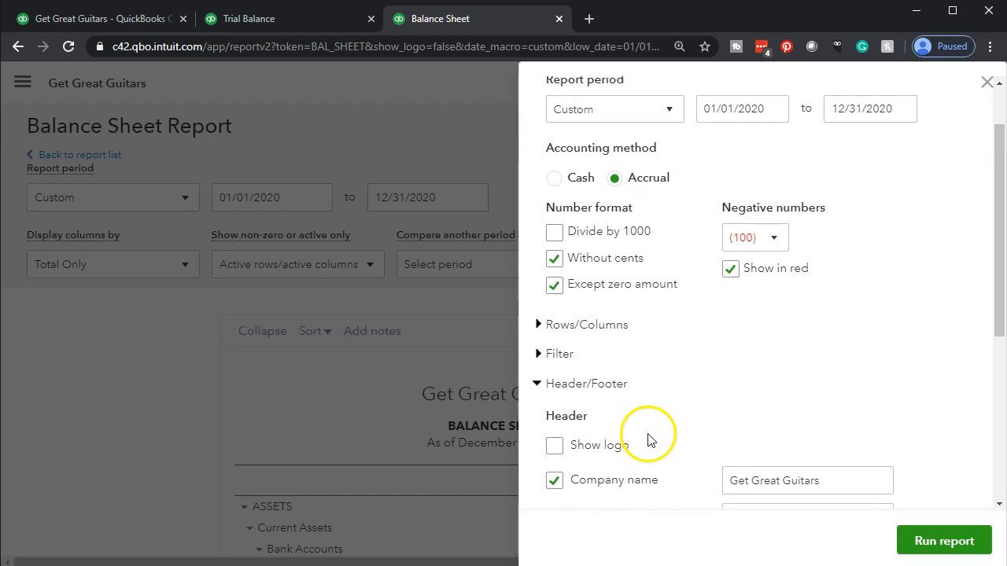
click(932, 540)
Step: Look over the reformatted Balance Sheet and save its customization under the name Balance Sheet Customized
scroll(718, 489, down, 4)
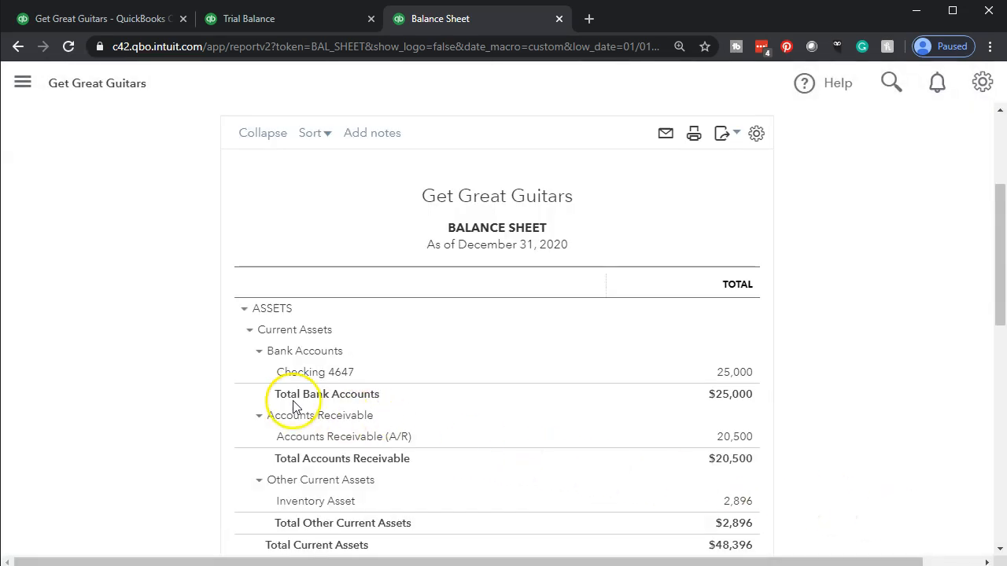
scroll(293, 403, down, 7)
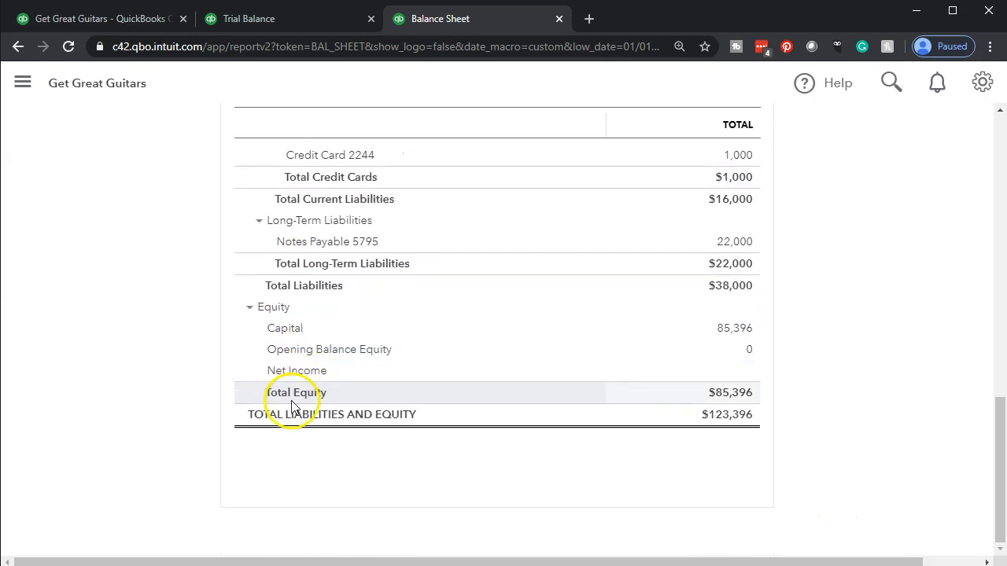
scroll(292, 405, up, 1)
scroll(291, 406, up, 10)
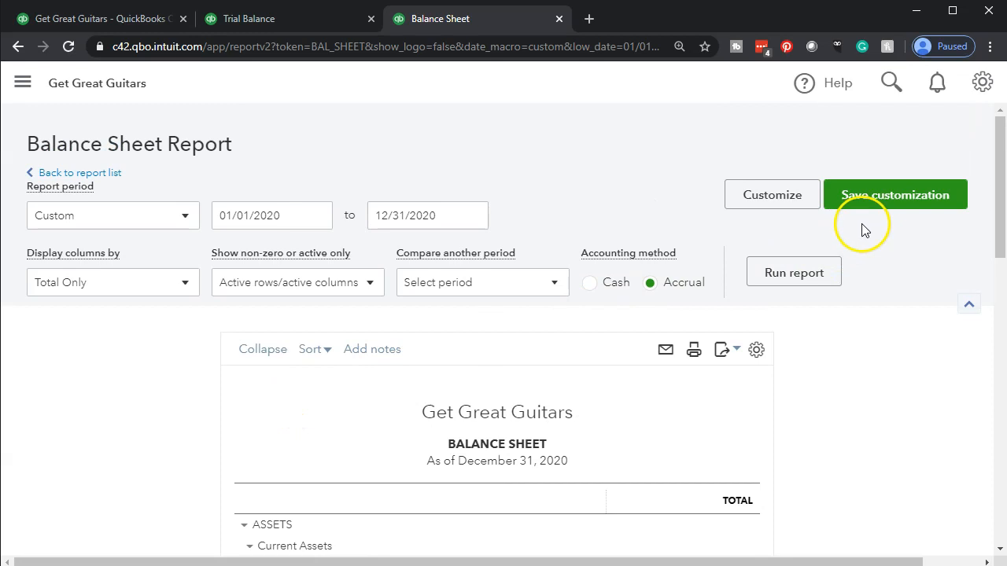
click(876, 203)
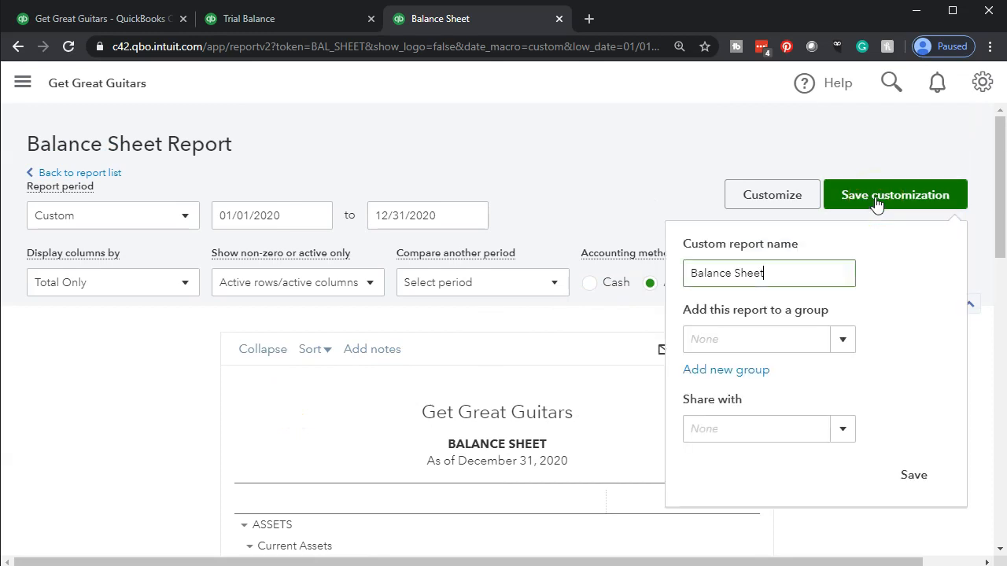
click(792, 275)
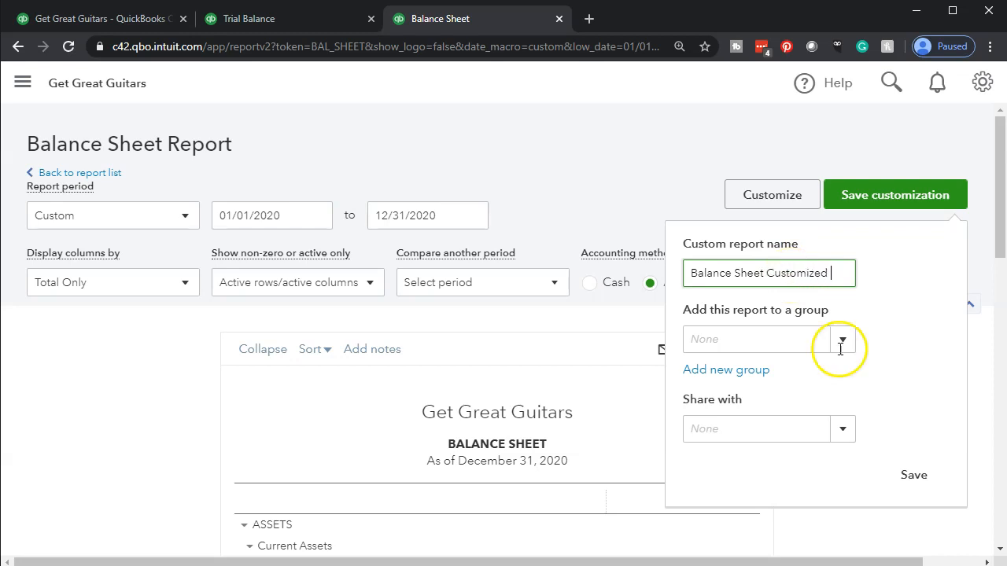
click(909, 477)
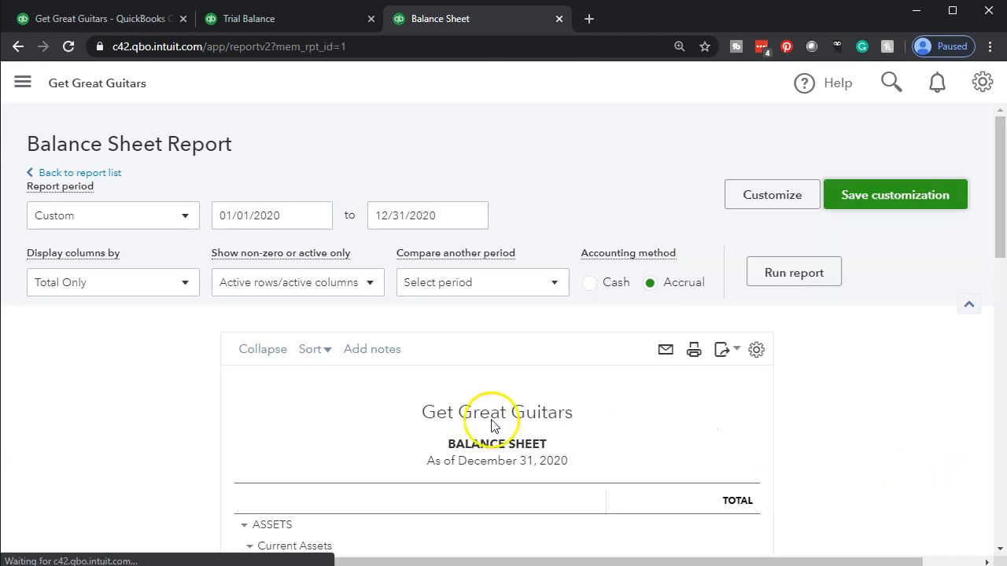
Step: Print the customized Balance Sheet with CutePDF Writer as the destination
scroll(219, 438, down, 3)
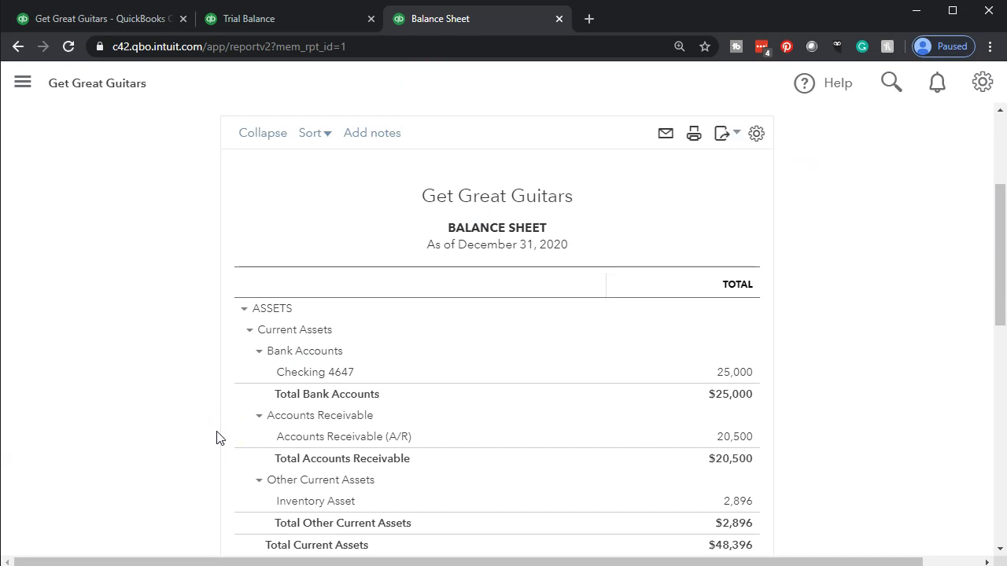
scroll(336, 426, up, 3)
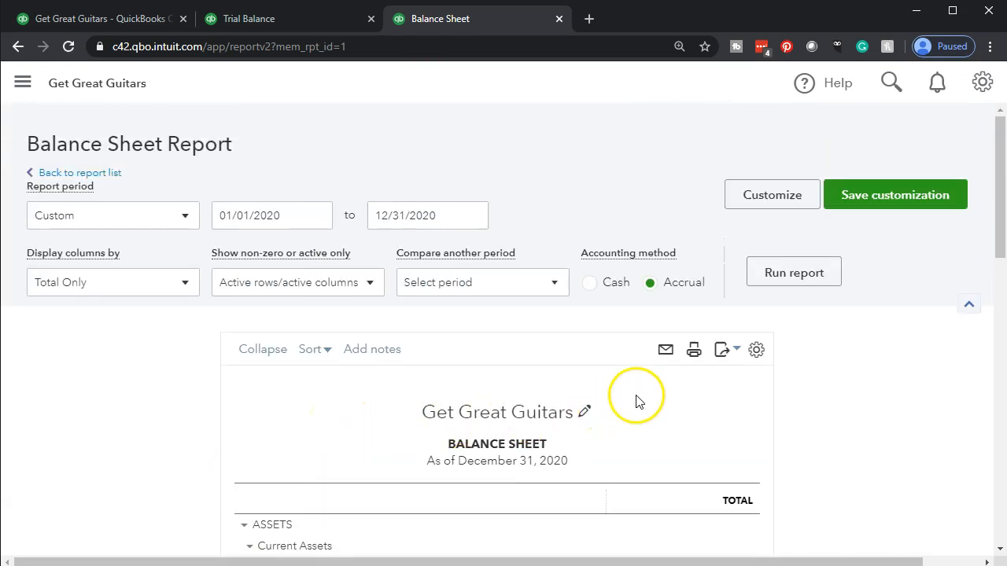
click(736, 352)
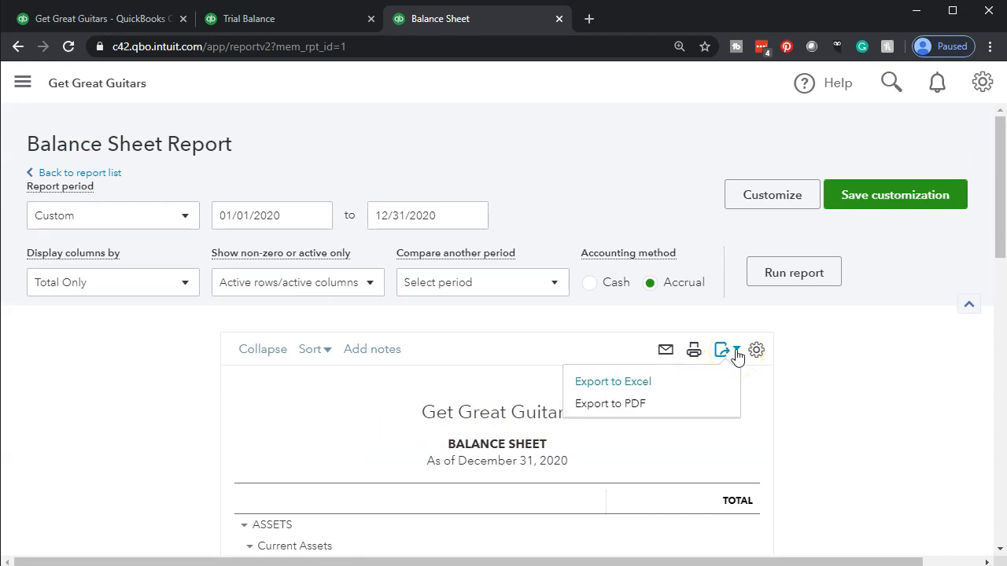
click(693, 350)
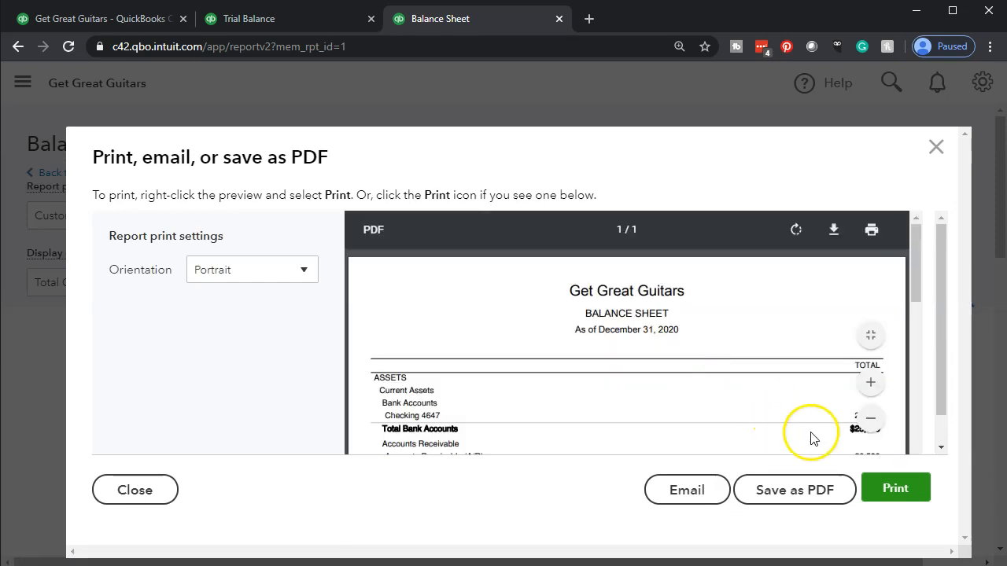
click(913, 489)
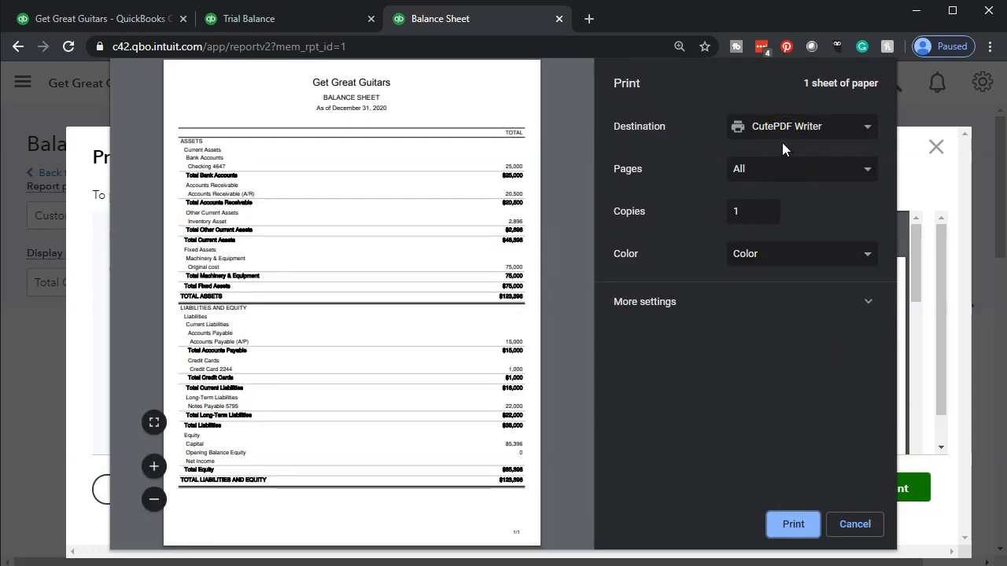
click(788, 524)
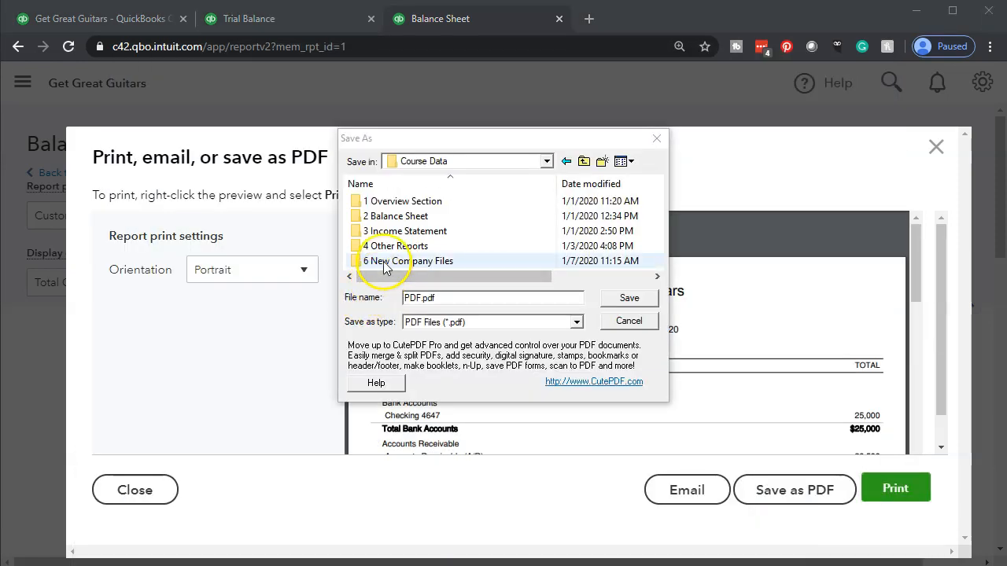
Step: Save the printout as Balance Sheet.pdf in the 6 New Company Files folder, replacing the existing file, and close the print preview
click(387, 265)
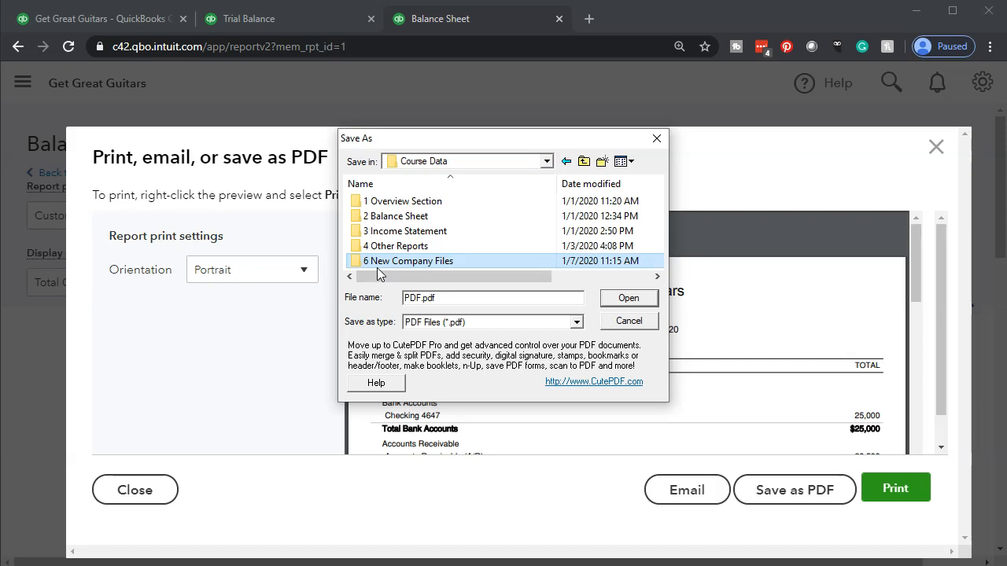
click(376, 261)
double_click(376, 260)
click(389, 201)
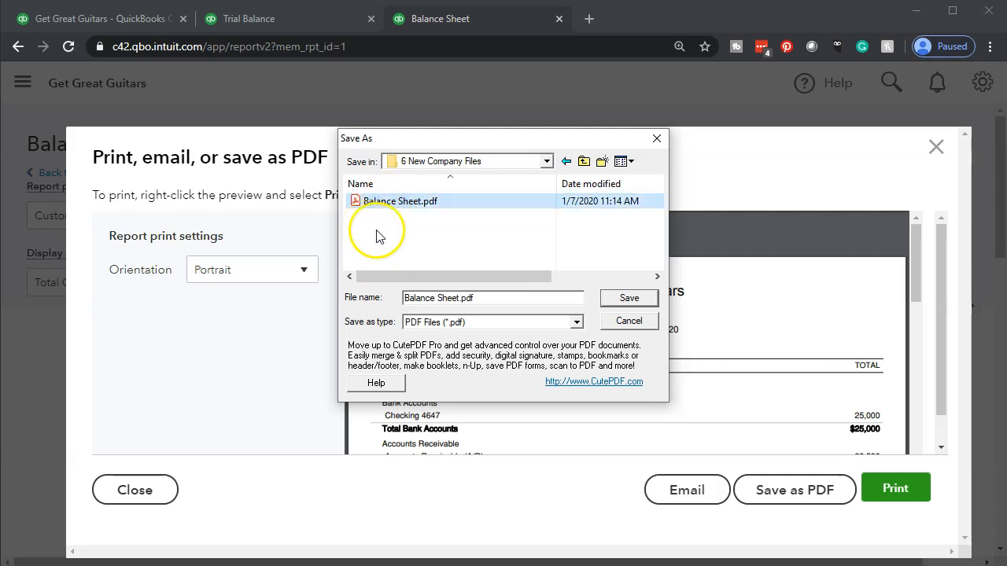
click(627, 299)
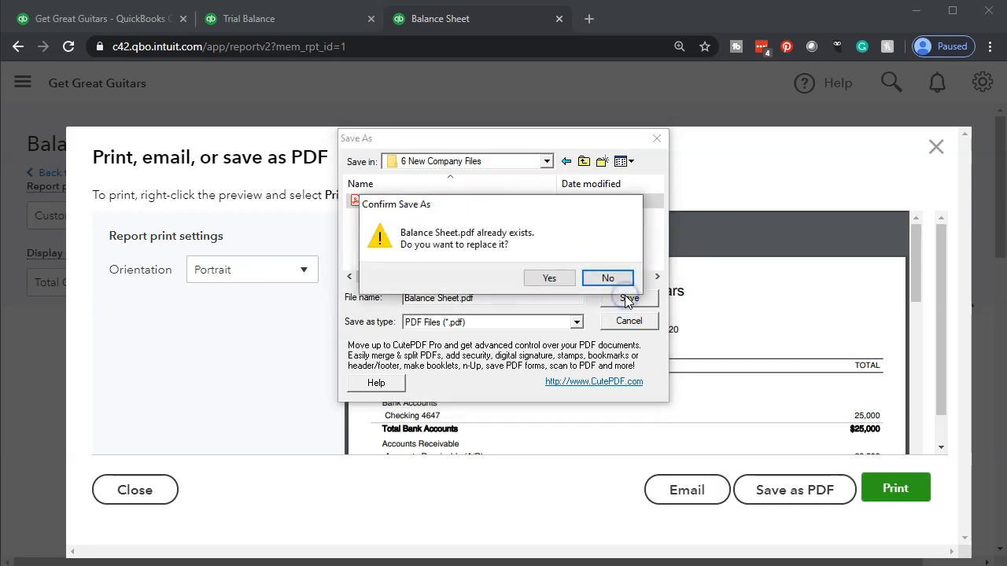
click(545, 277)
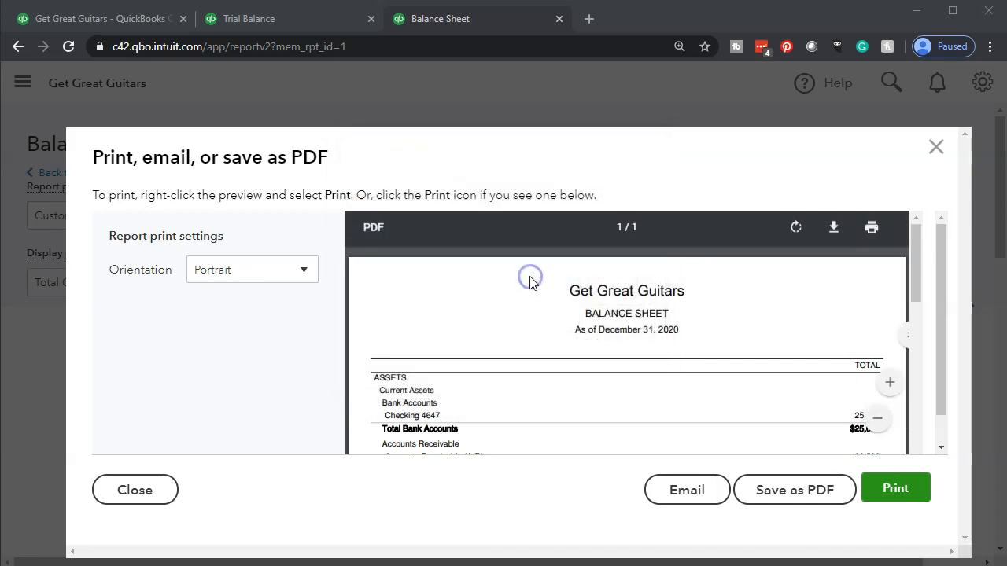
click(936, 147)
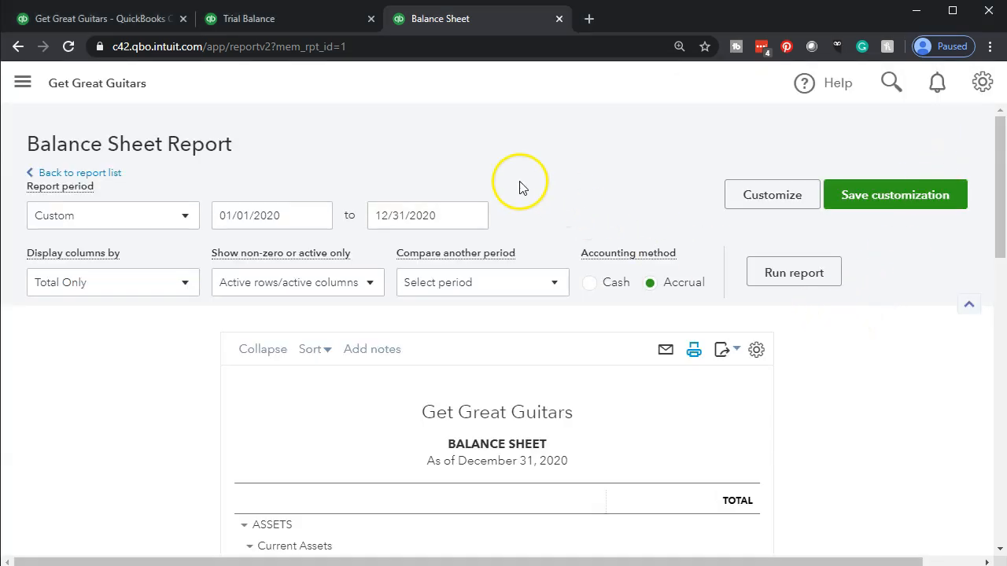
Step: Customize the Trial Balance report to show negative numbers as (100) in red and amounts without cents
click(295, 22)
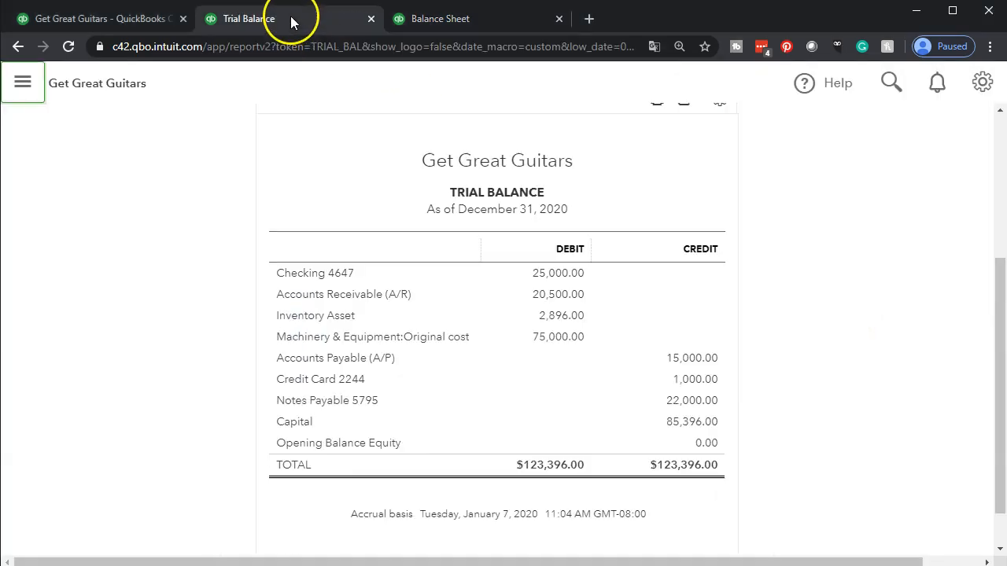
scroll(325, 299, up, 3)
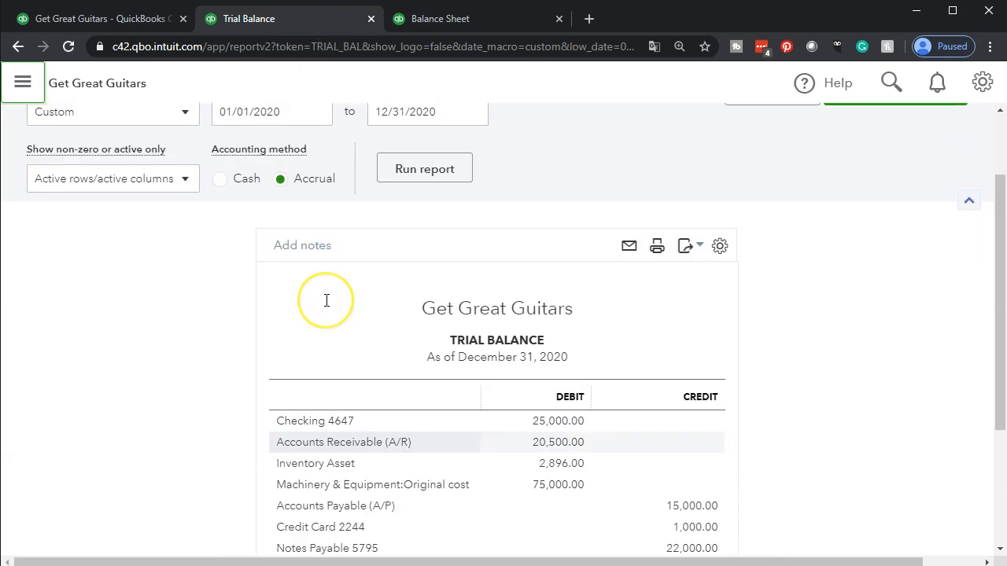
click(726, 180)
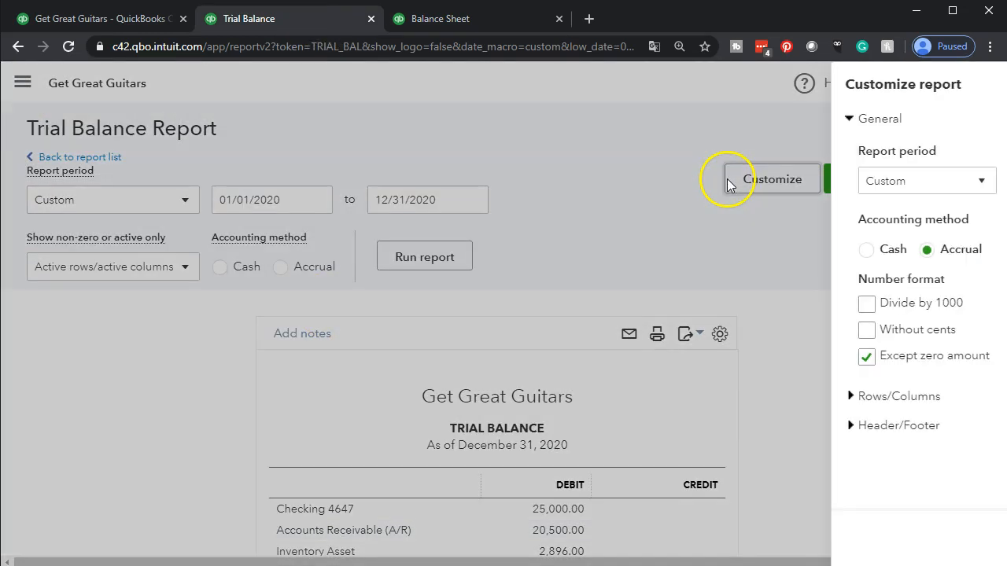
click(773, 309)
click(753, 364)
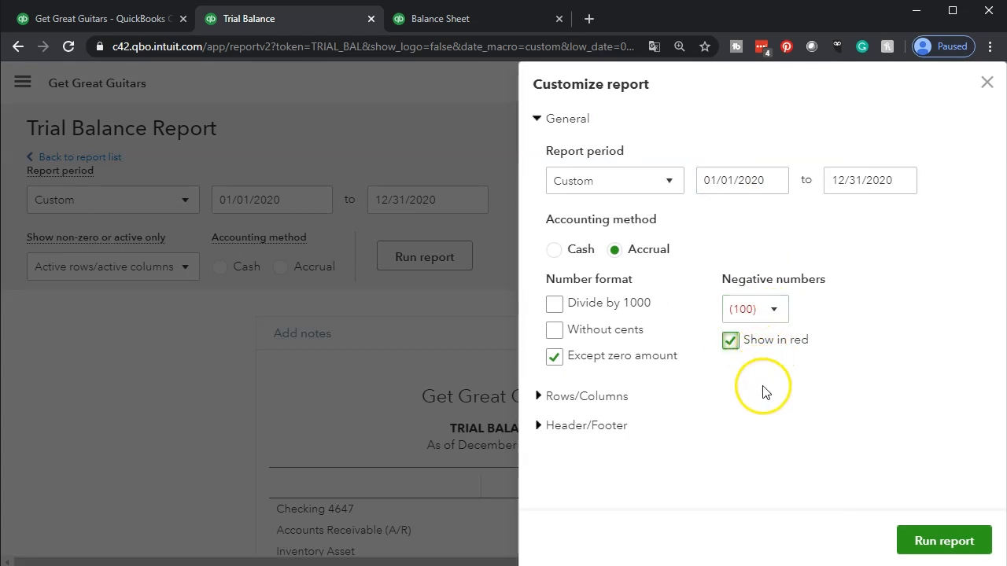
click(554, 330)
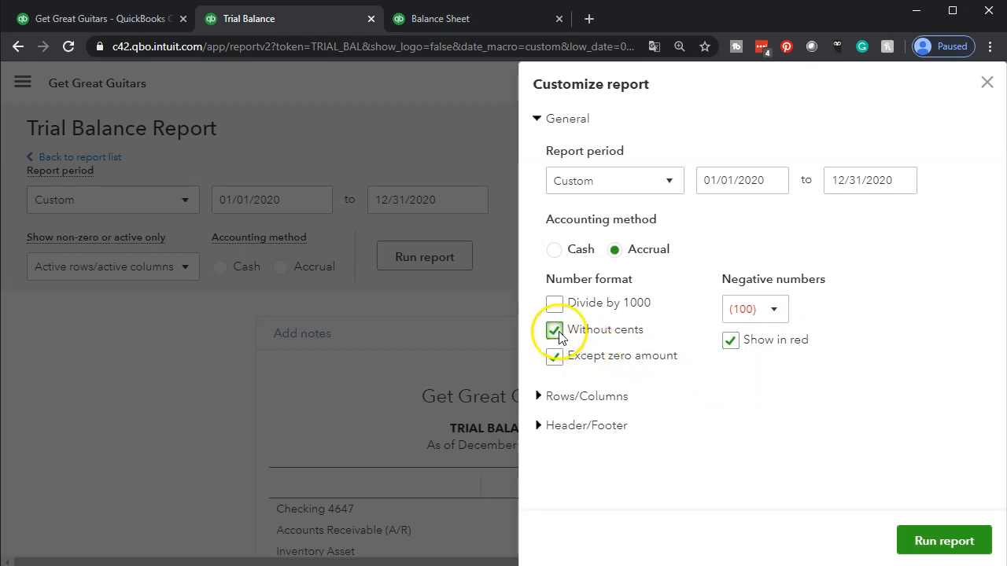
Step: Remove the date prepared, time prepared and report basis from the Trial Balance footer and run the report
click(594, 428)
scroll(592, 433, down, 2)
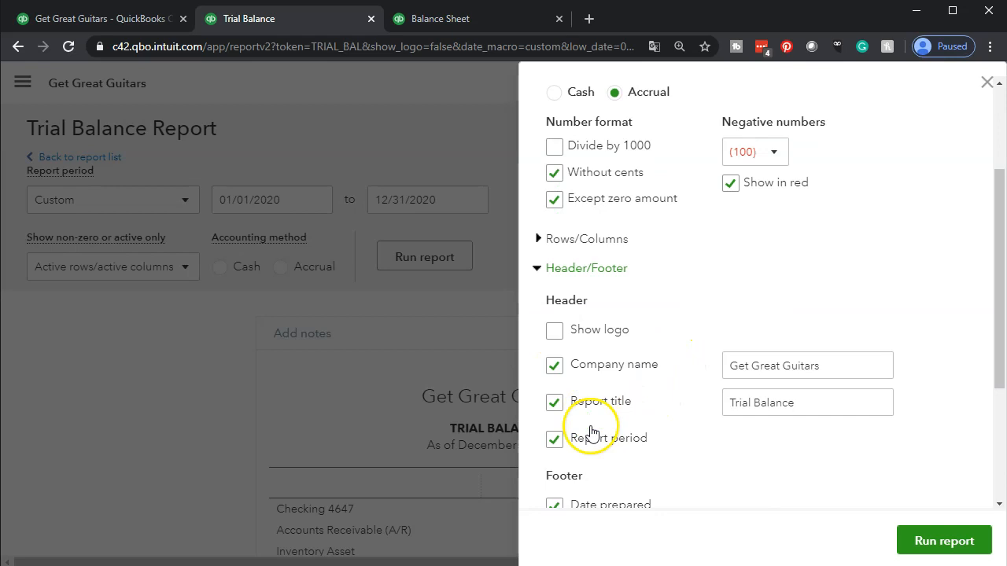
click(555, 403)
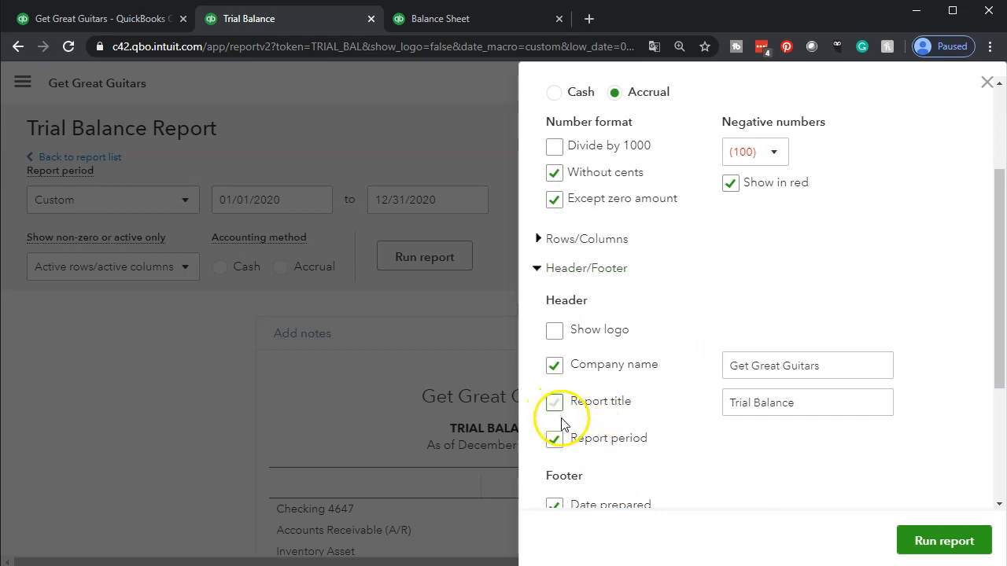
click(555, 403)
scroll(663, 388, down, 1)
scroll(663, 388, down, 1)
click(556, 355)
click(560, 383)
click(555, 419)
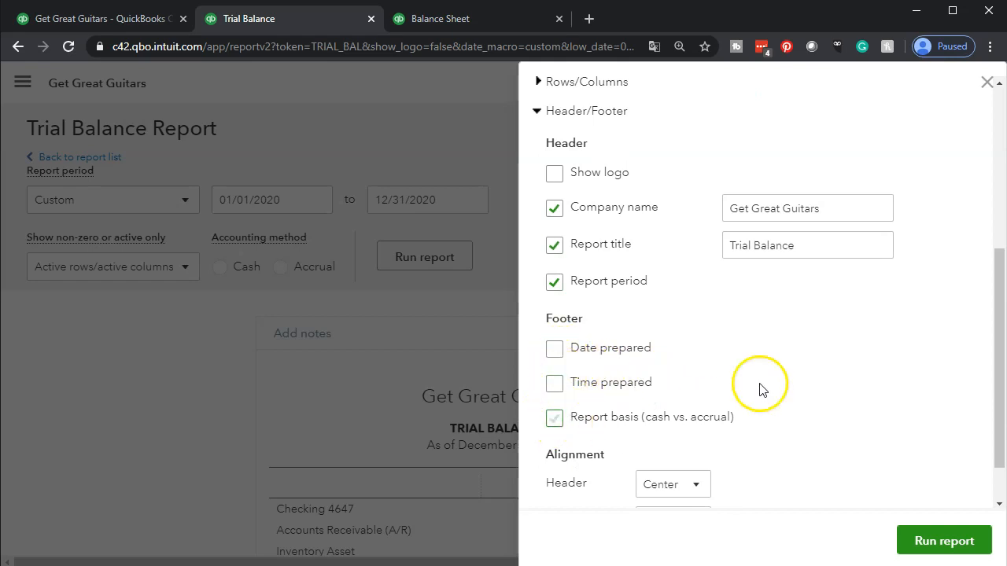
click(915, 540)
scroll(877, 433, down, 3)
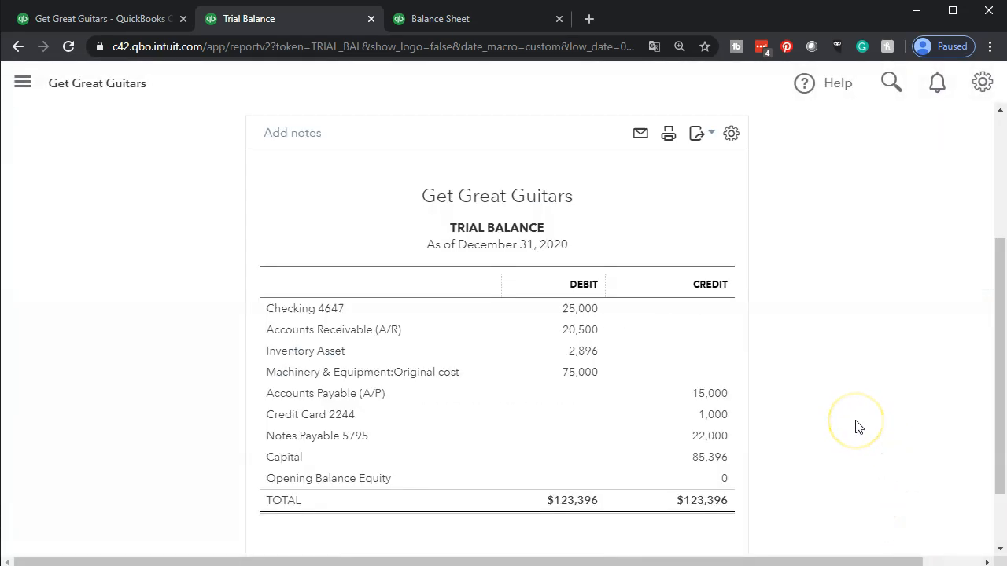
Step: Print the Trial Balance with CutePDF Writer, saving it as Trial Balance.pdf in the 6 New Company Files folder, and close the print preview
click(670, 140)
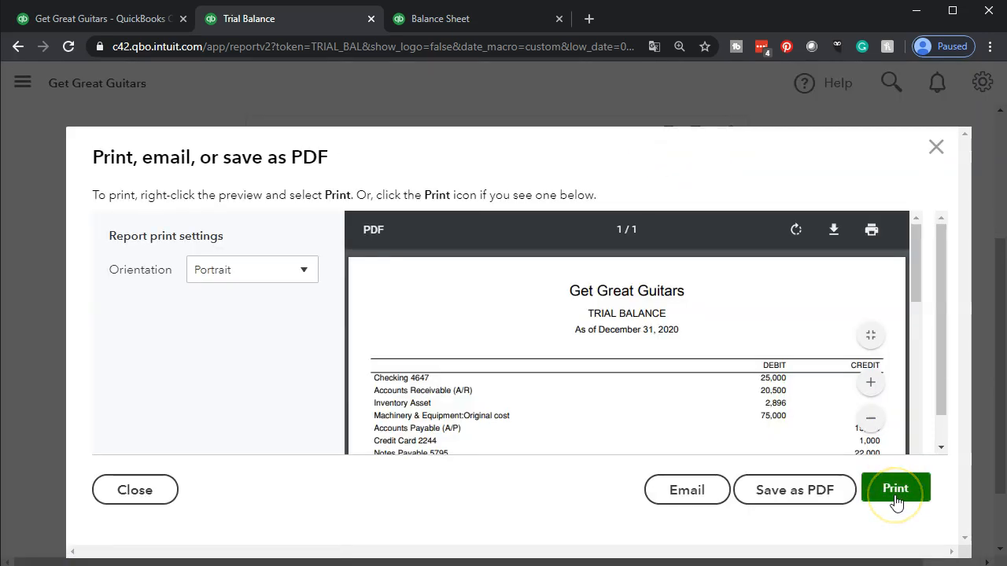
click(895, 496)
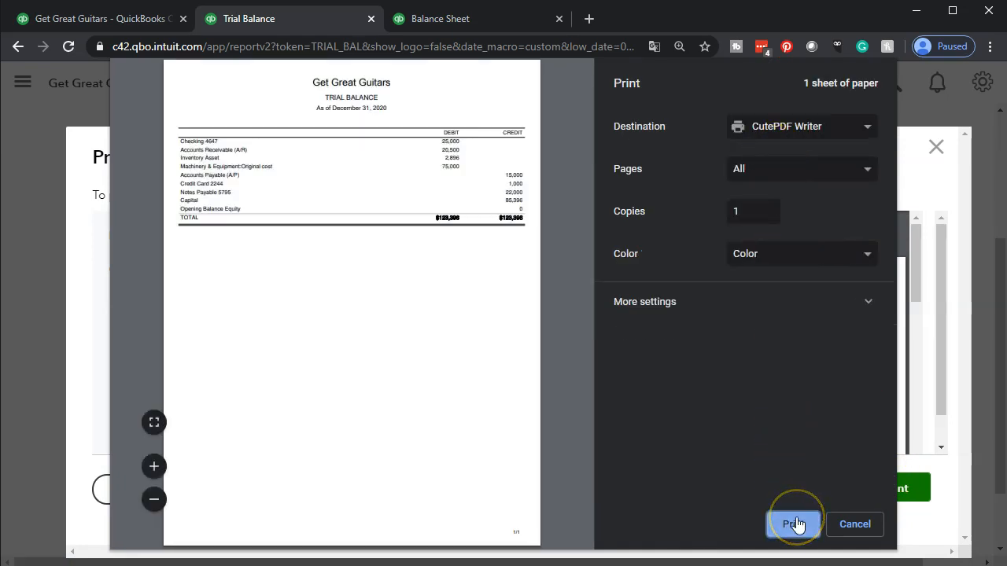
click(796, 524)
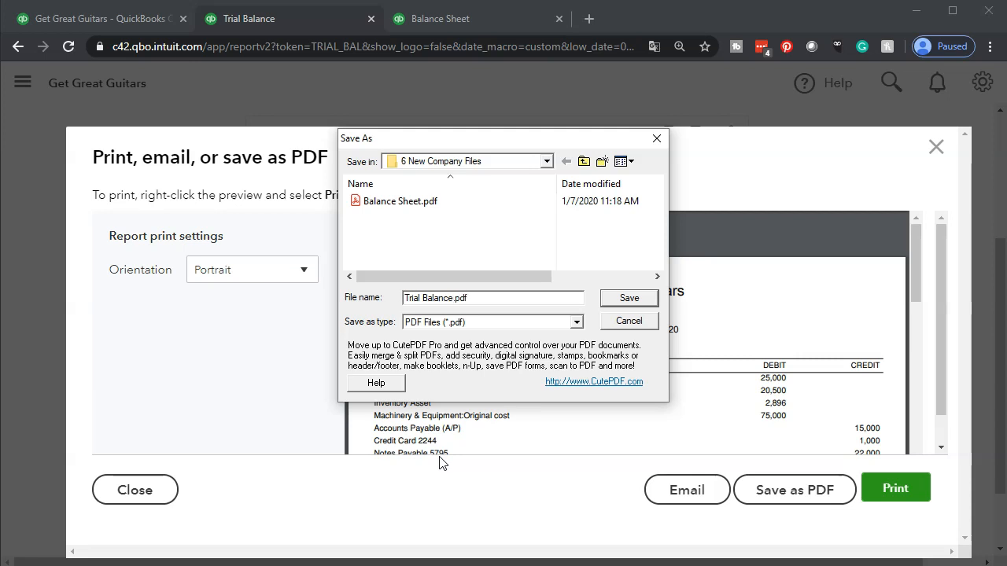
click(619, 298)
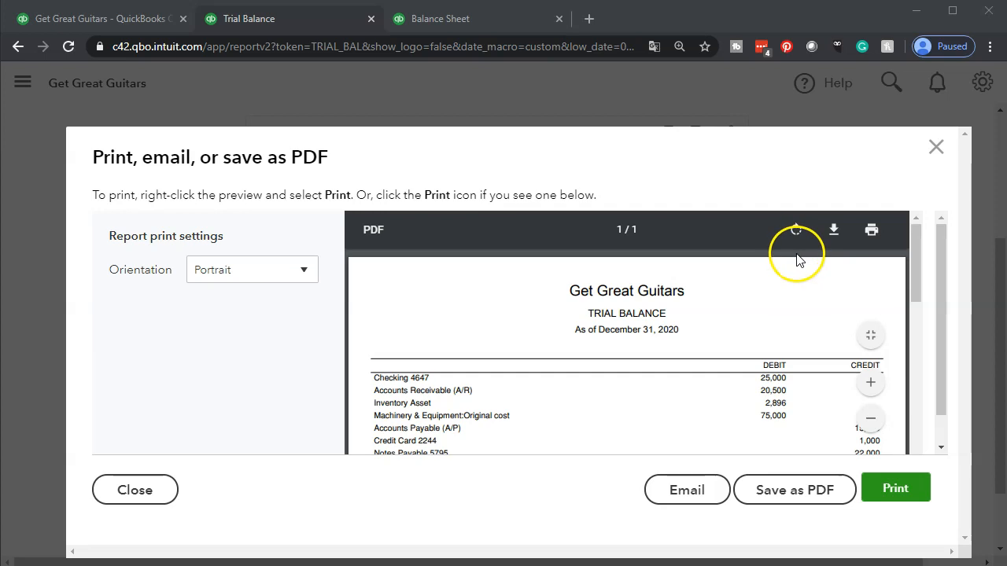
click(934, 154)
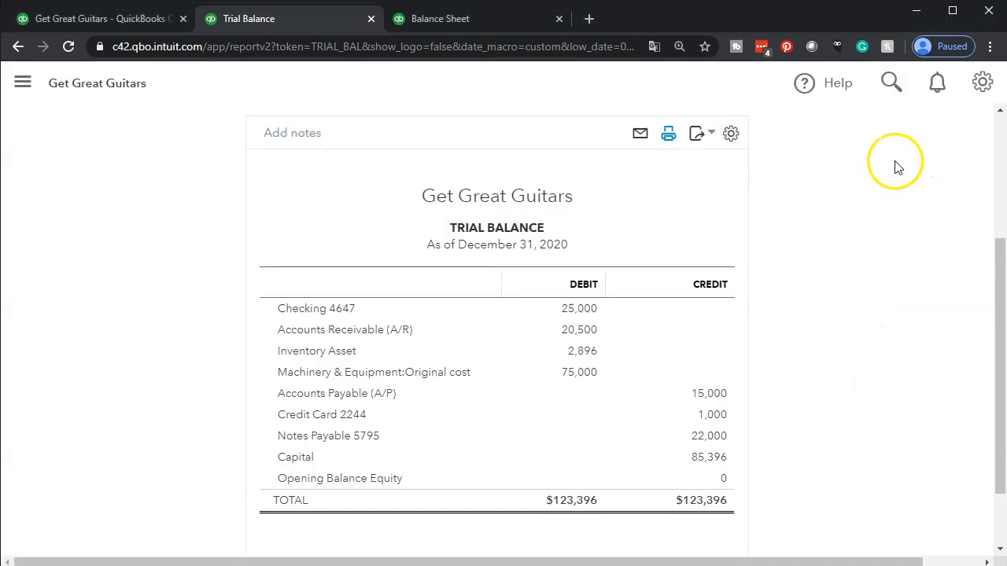
Step: Customize the Transaction List by Date report to omit cents and show negative numbers as (100) in red
click(86, 18)
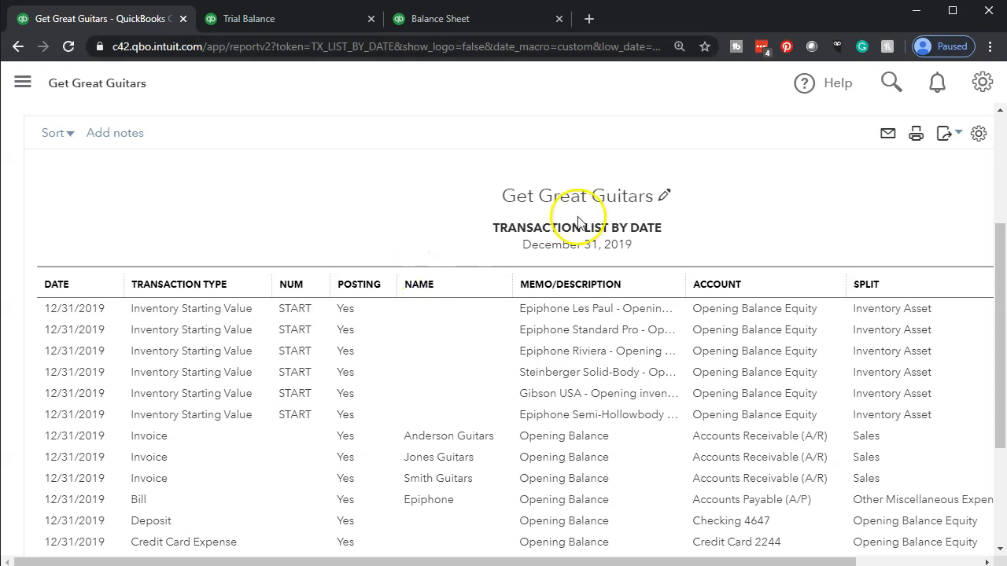
scroll(574, 225, up, 2)
click(751, 140)
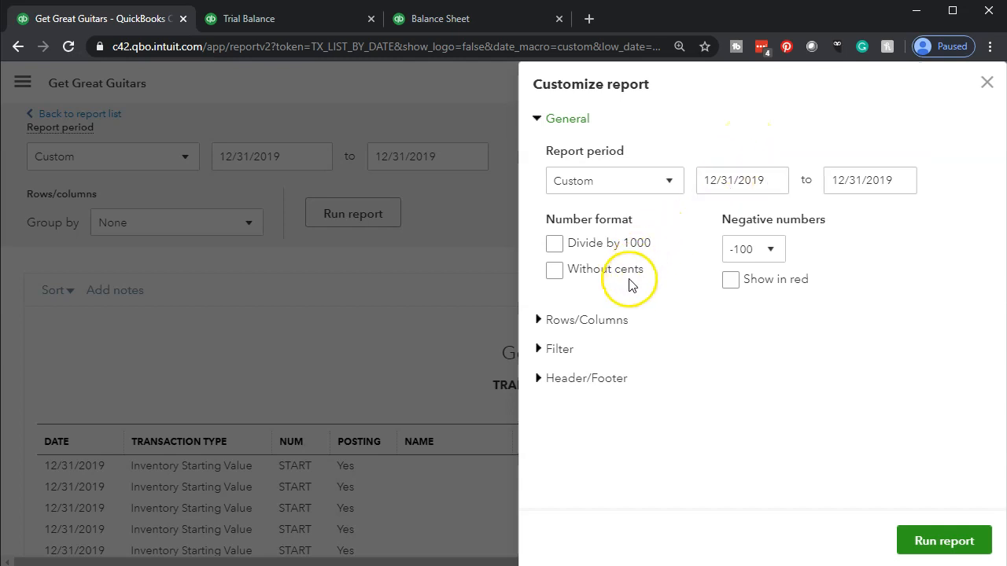
click(556, 271)
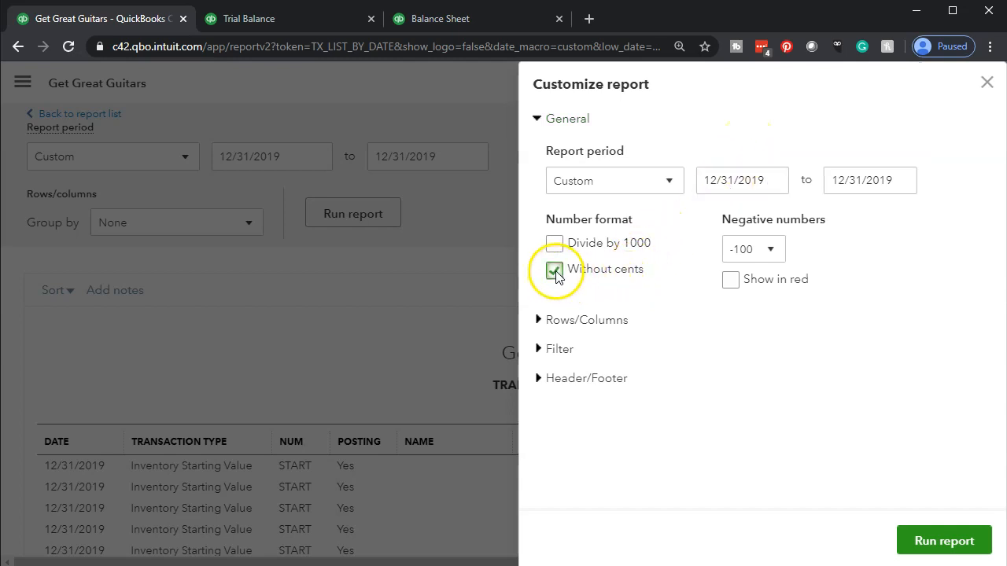
click(772, 258)
click(745, 306)
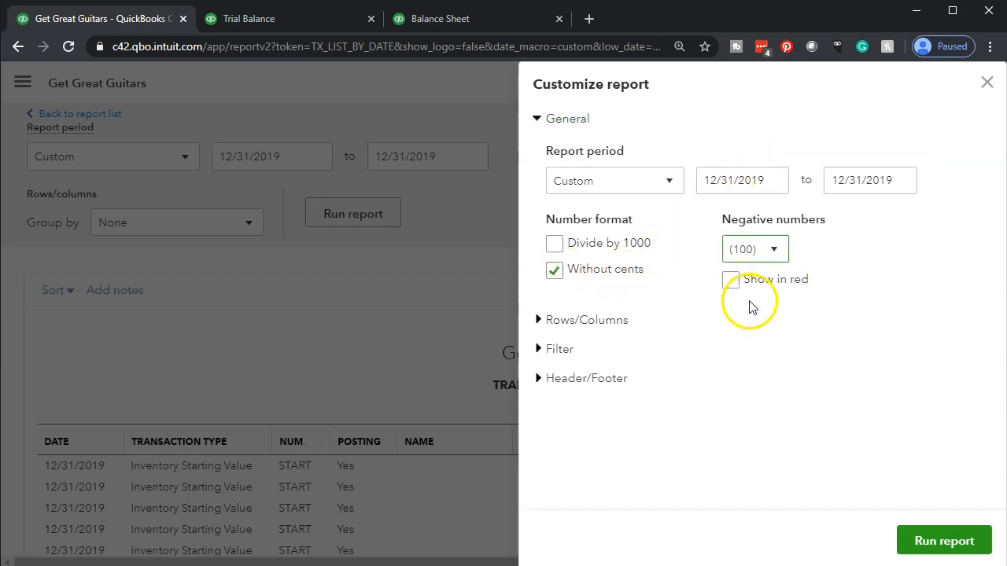
click(730, 284)
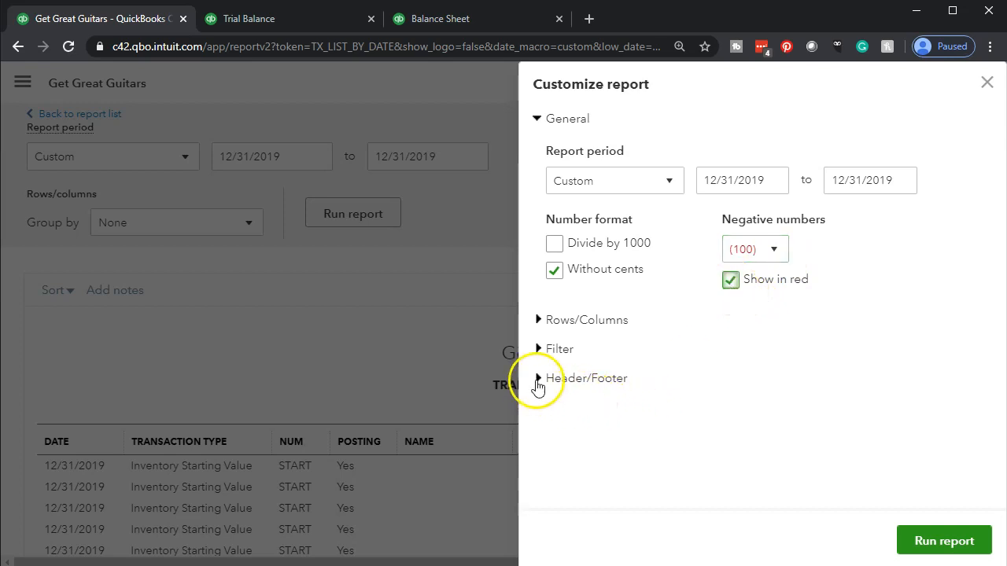
Step: Remove the date and time prepared from the Transaction List by Date footer, run the report and check its columns through to Amount
click(537, 381)
scroll(560, 386, down, 3)
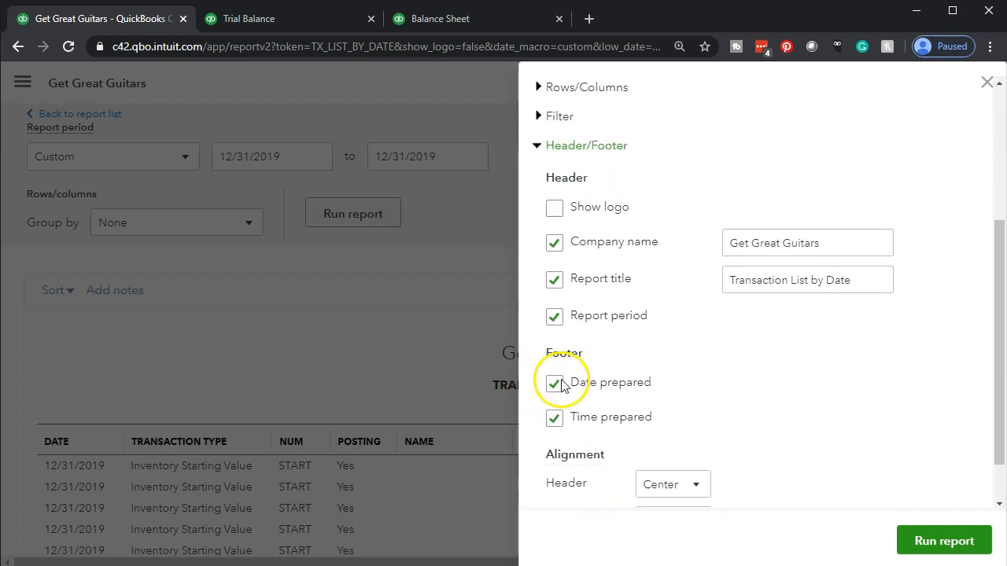
click(553, 383)
click(554, 415)
scroll(743, 453, down, 1)
click(921, 540)
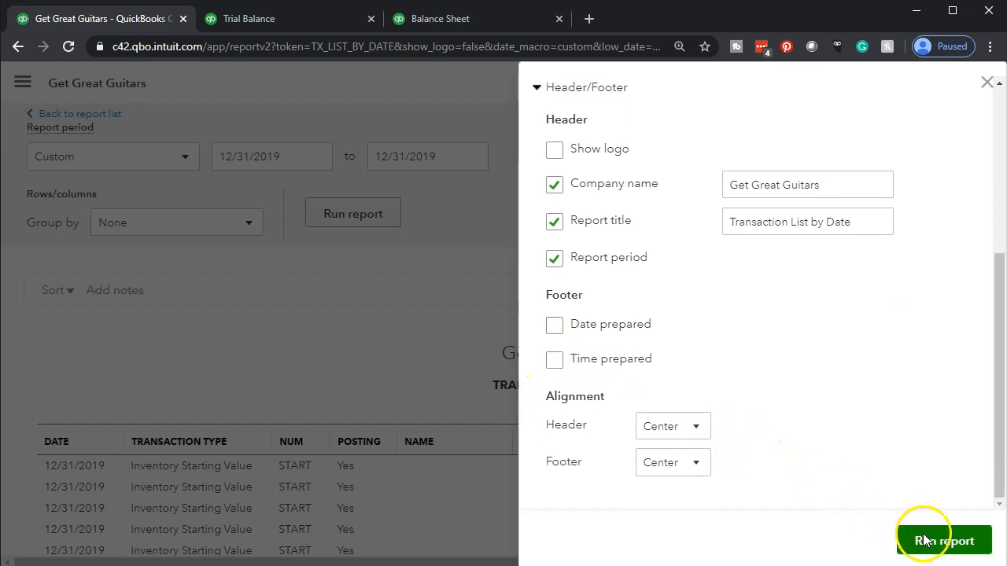
scroll(928, 541, down, 2)
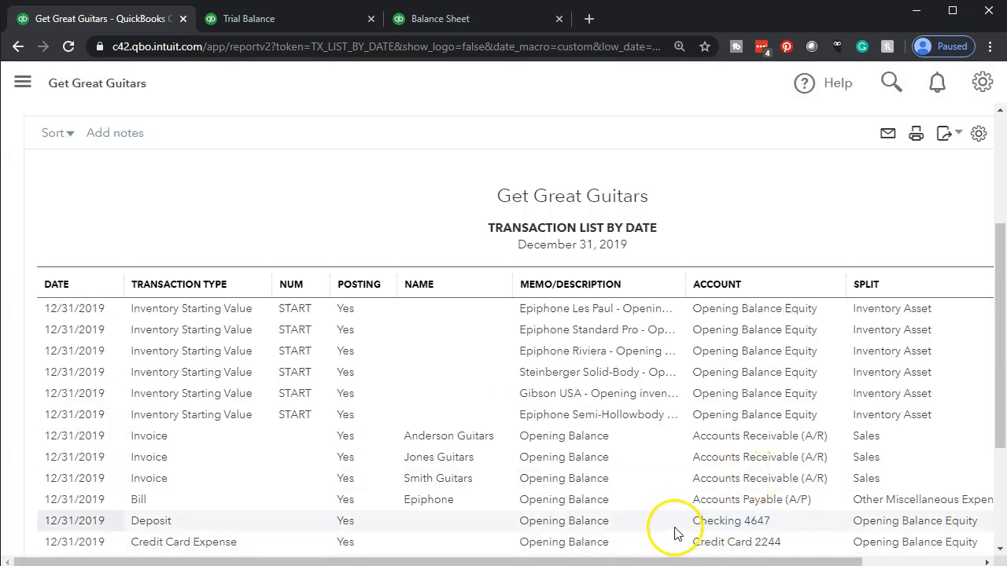
drag(670, 562, 887, 551)
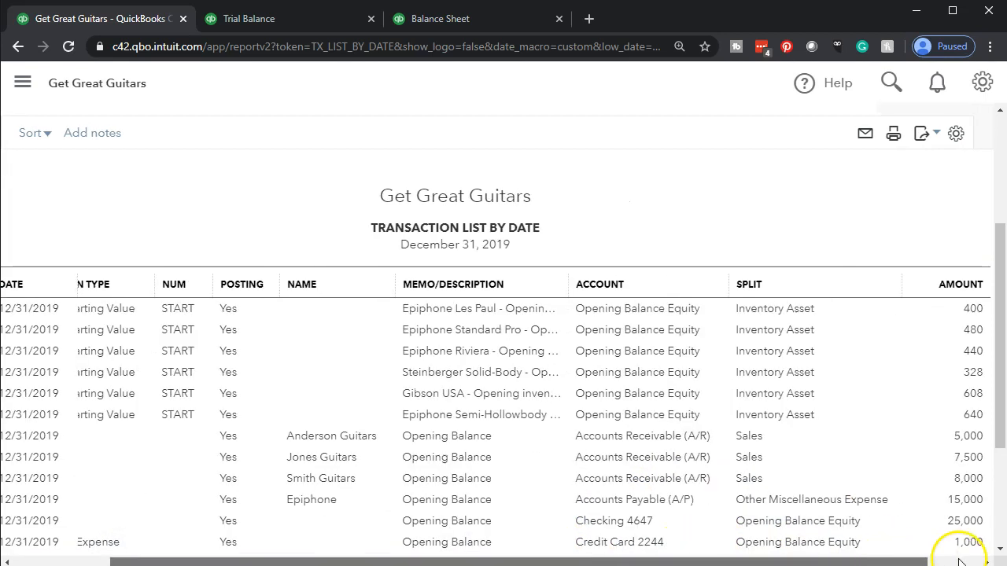
Step: Print the transaction list with CutePDF Writer, saving it as Transaction List By Date.pdf in the 6 New Company Files folder, and close the preview
scroll(507, 367, up, 2)
scroll(507, 367, up, 1)
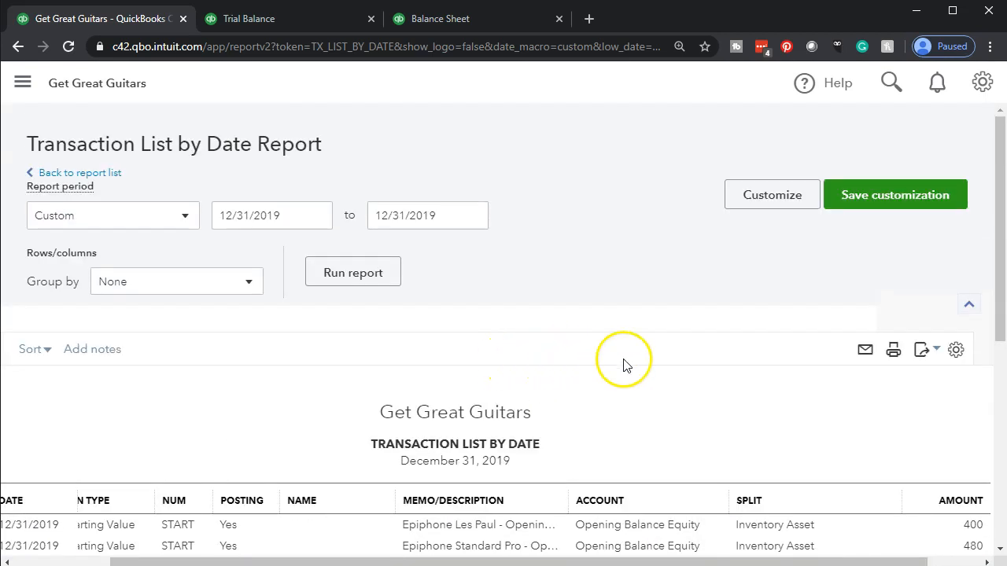
click(892, 352)
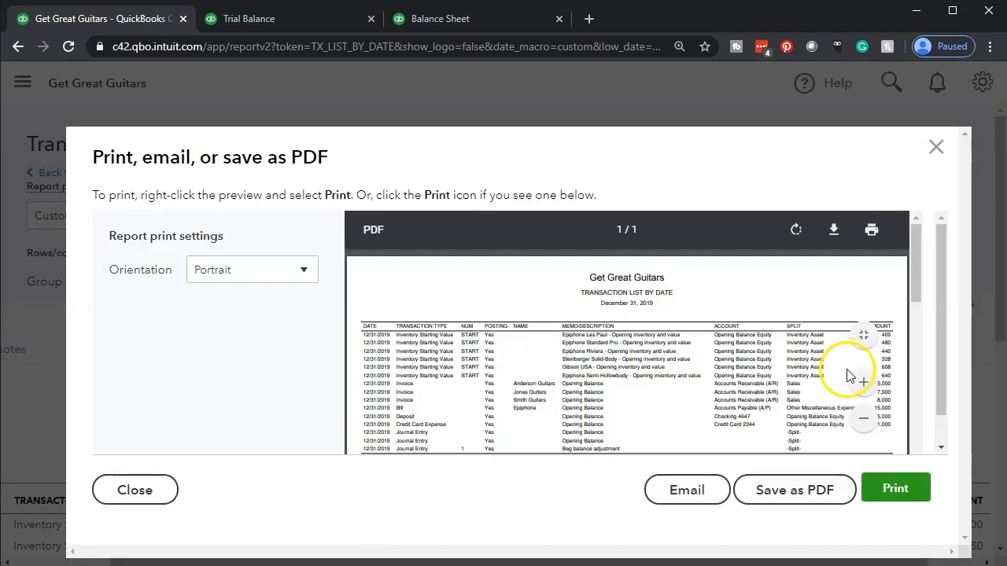
click(873, 489)
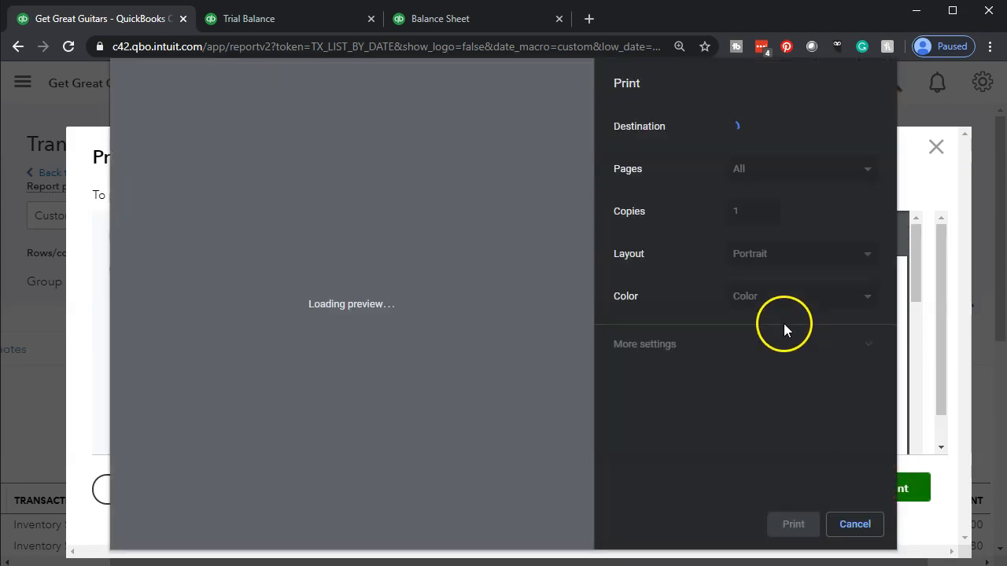
click(795, 525)
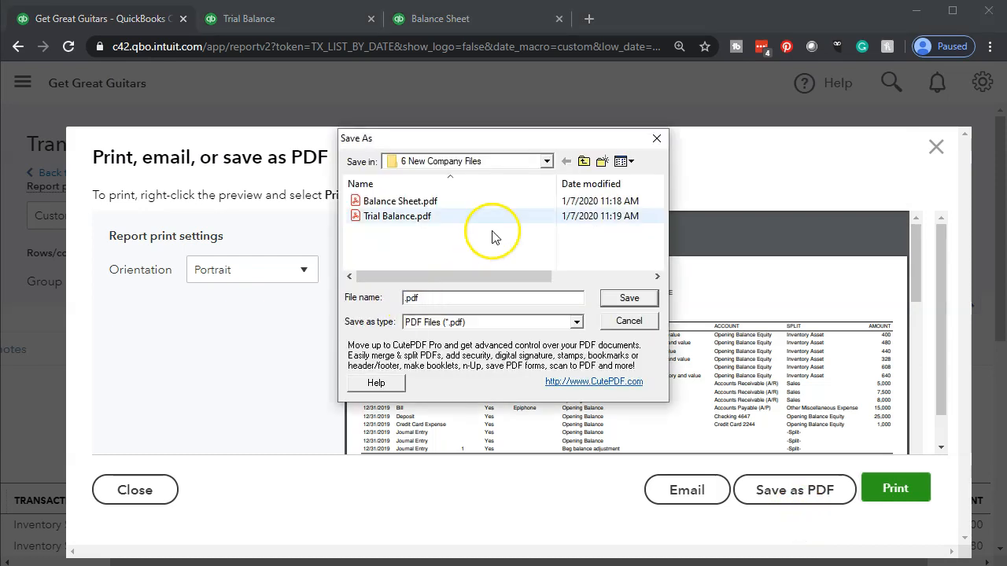
drag(496, 139, 261, 208)
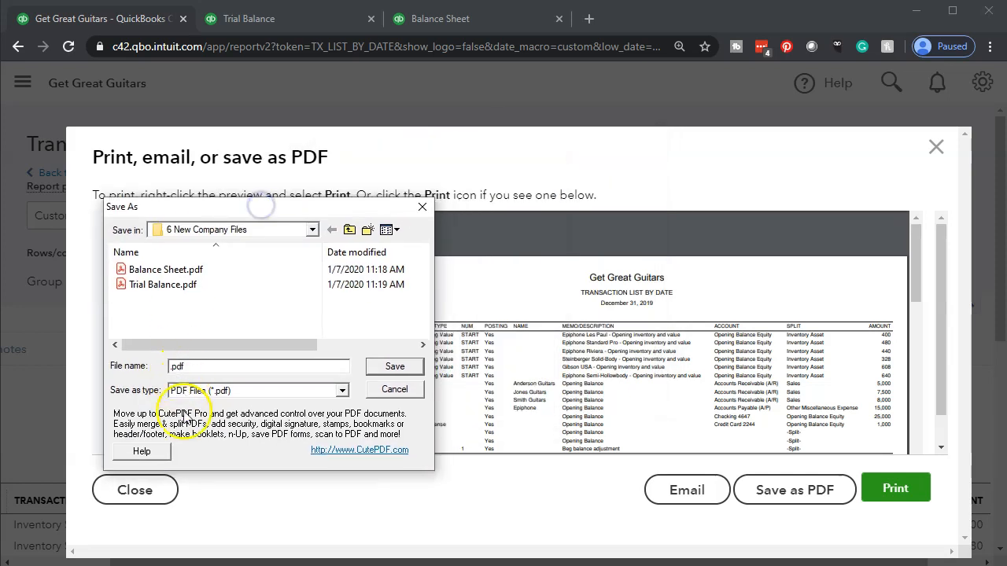
text(Transaction List By Date)
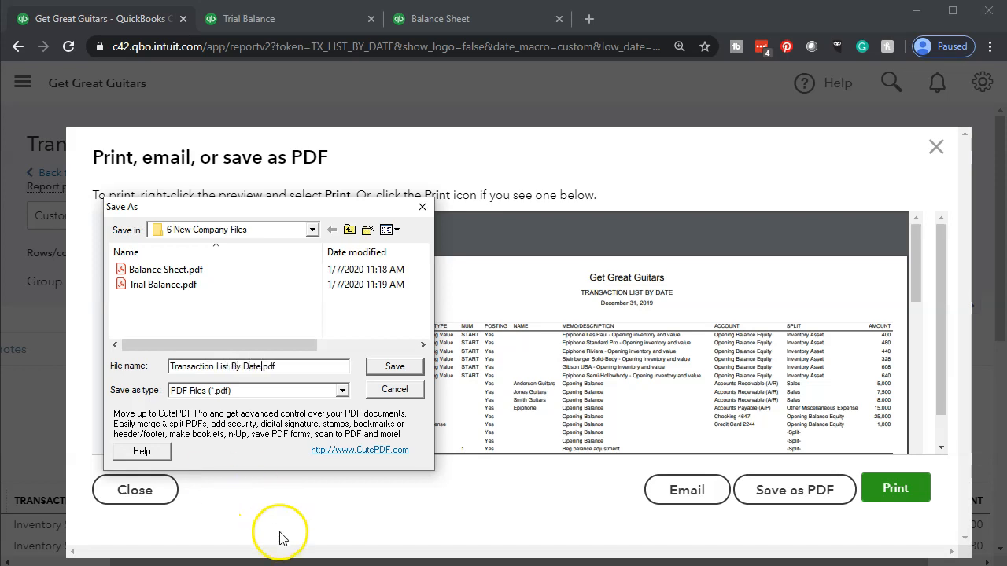
click(395, 366)
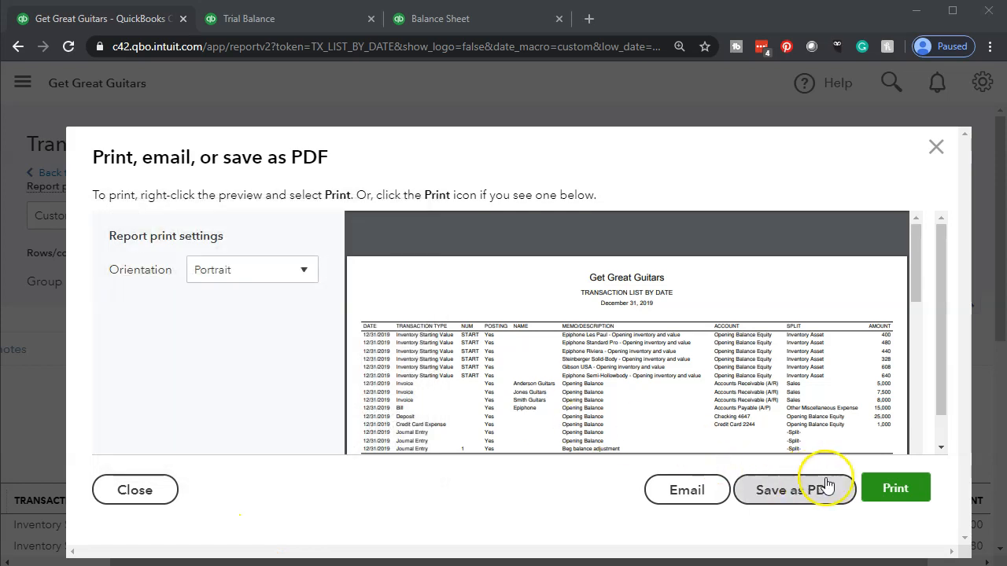
click(935, 148)
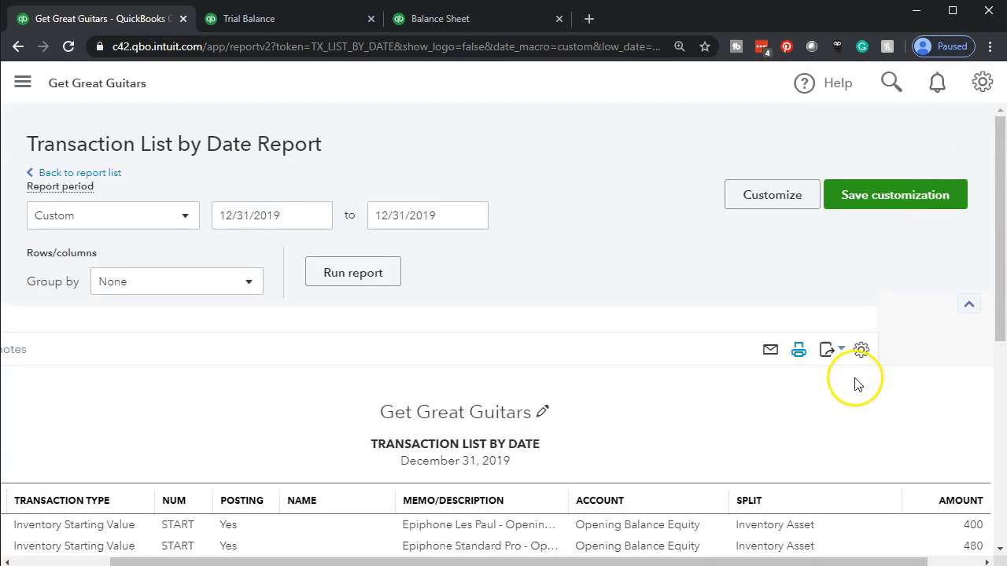
Step: Save the Transaction List by Date customization under an extended version of its report name
click(865, 207)
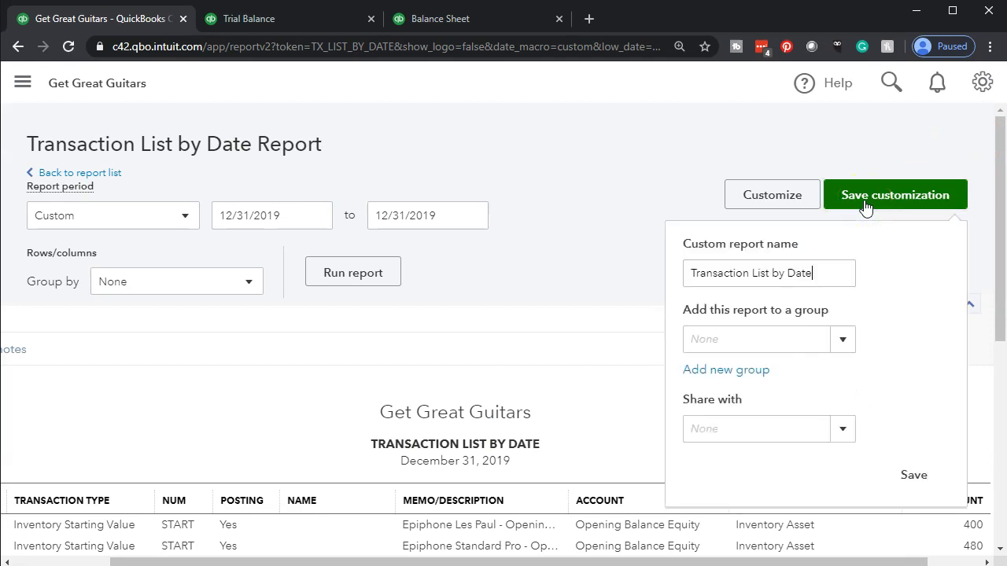
click(833, 272)
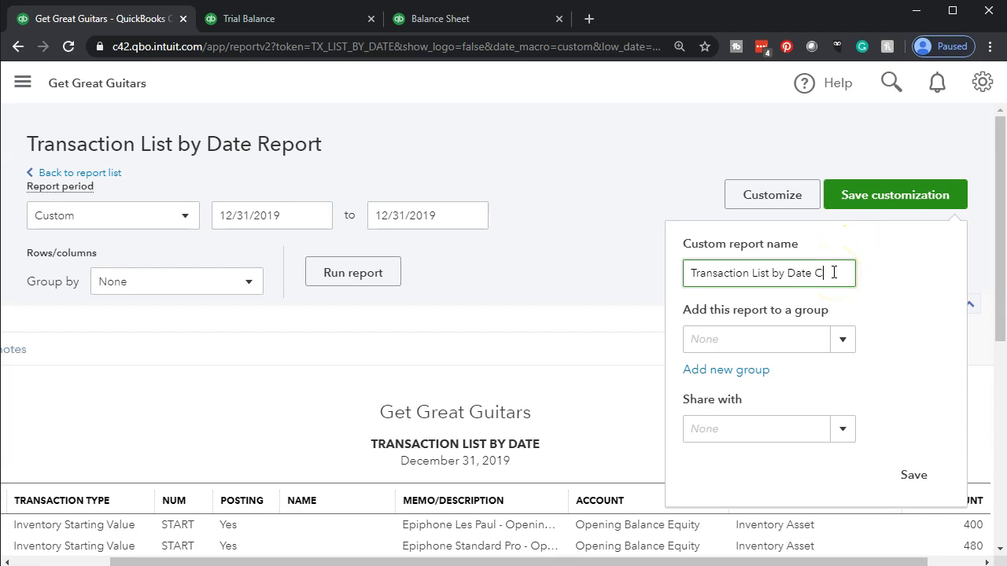
click(750, 347)
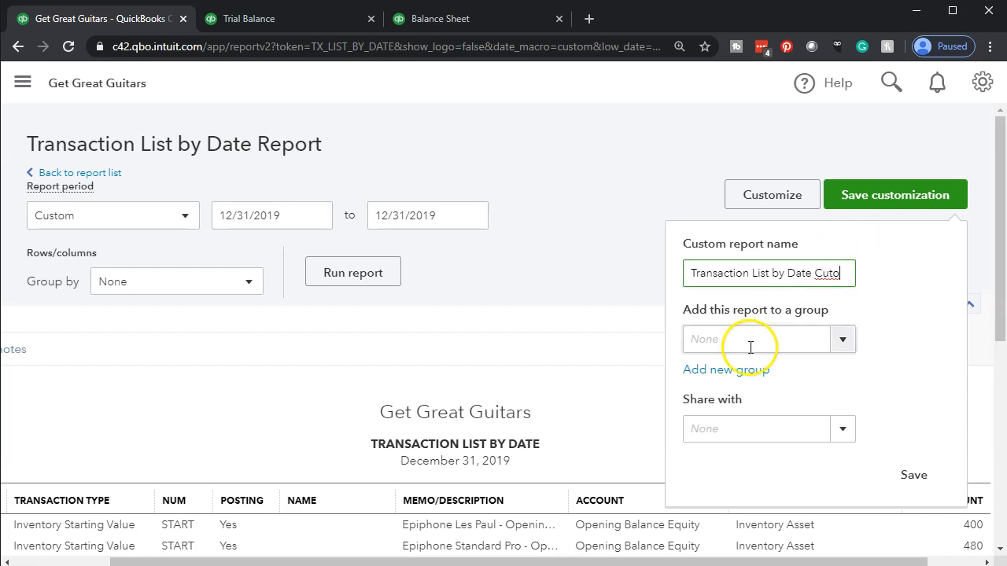
click(914, 476)
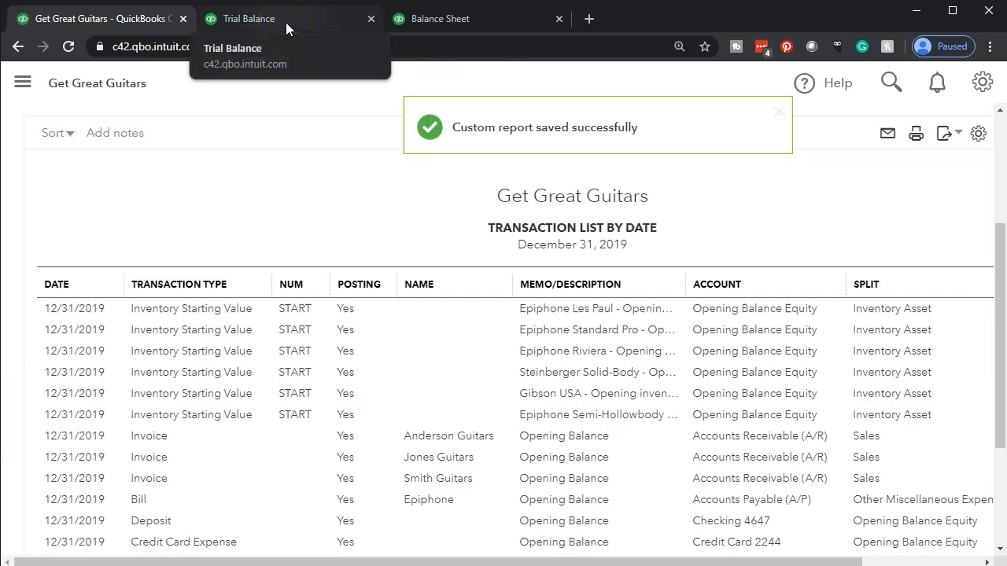
Step: Save the Trial Balance report customization under an extended version of its report name
click(286, 23)
scroll(787, 260, up, 2)
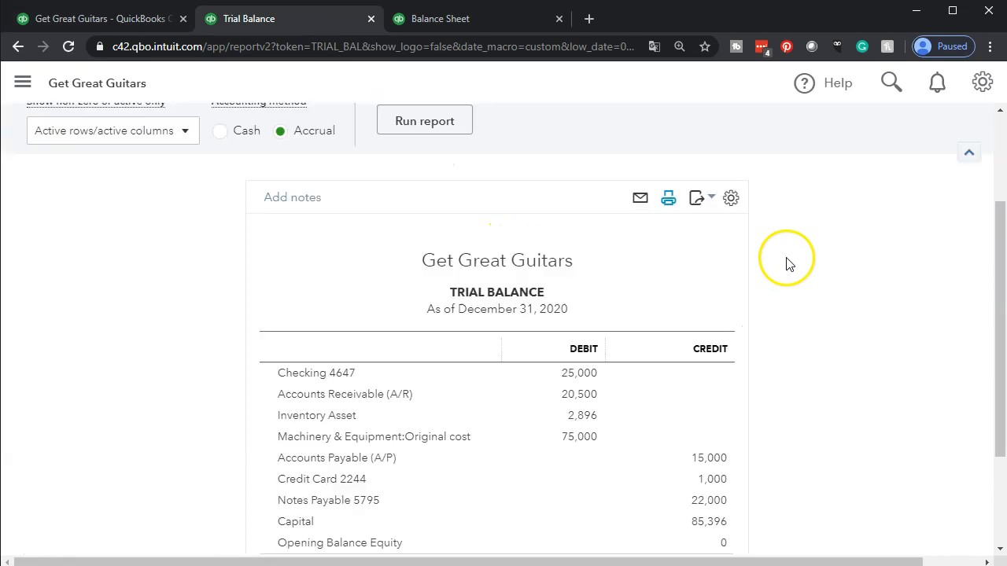
click(860, 138)
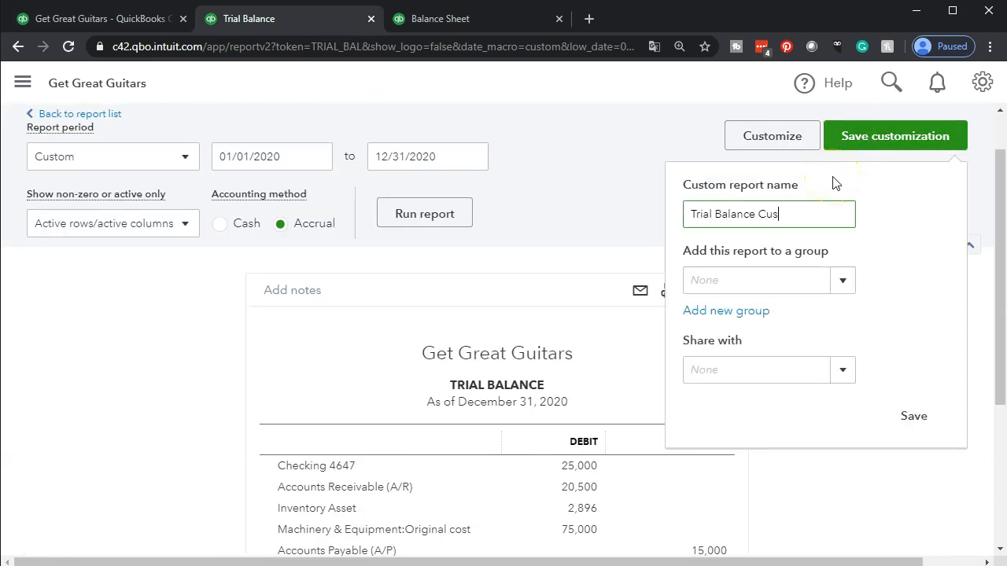
click(912, 416)
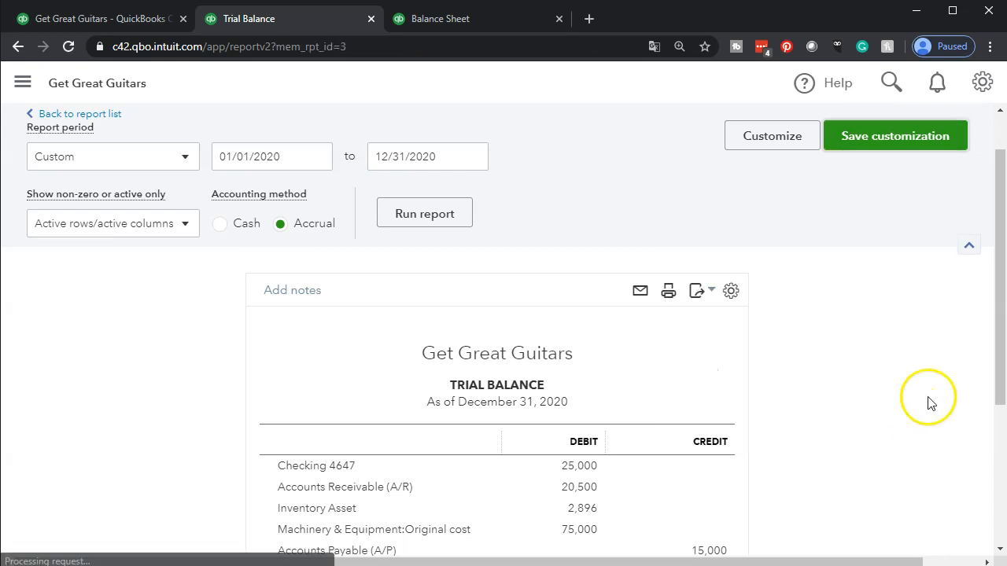
scroll(842, 377, down, 2)
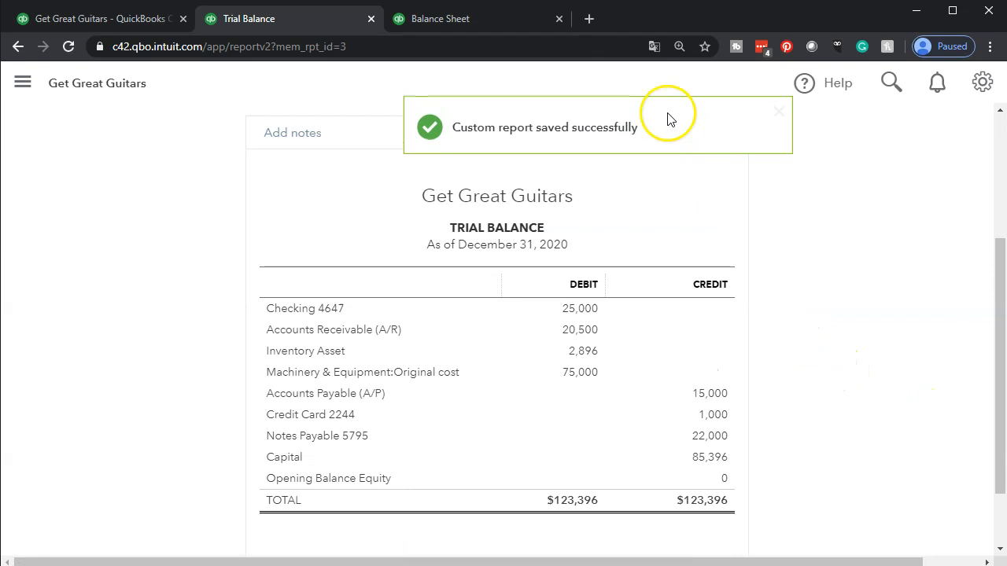
Step: Export the Balance Sheet report to Excel and open the downloaded workbook
click(482, 22)
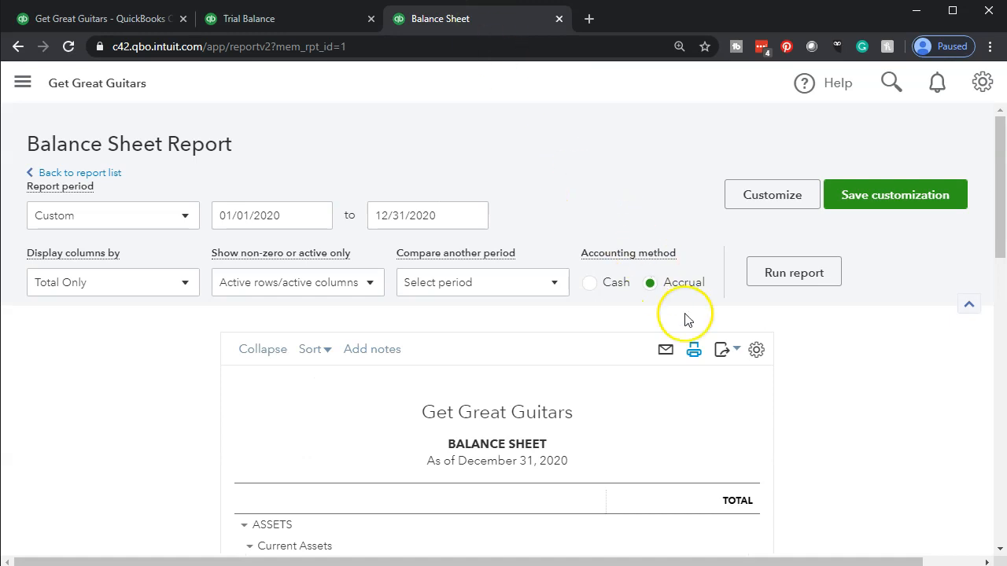
click(725, 350)
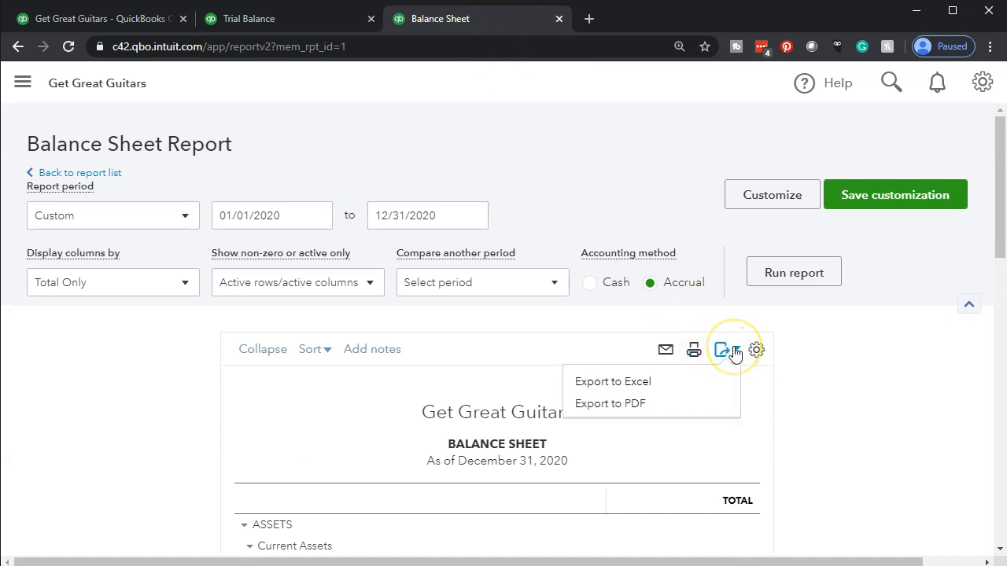
click(693, 381)
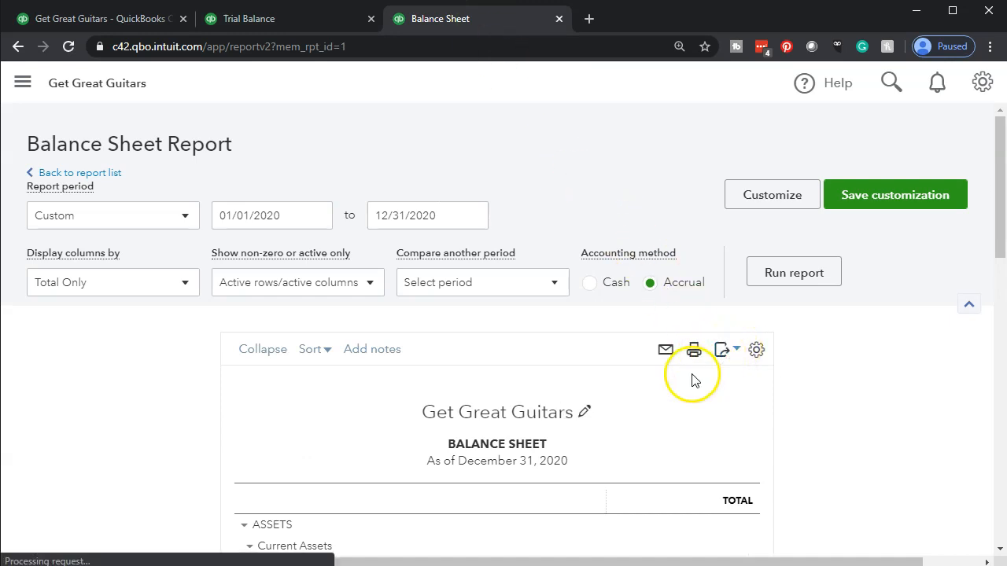
click(84, 556)
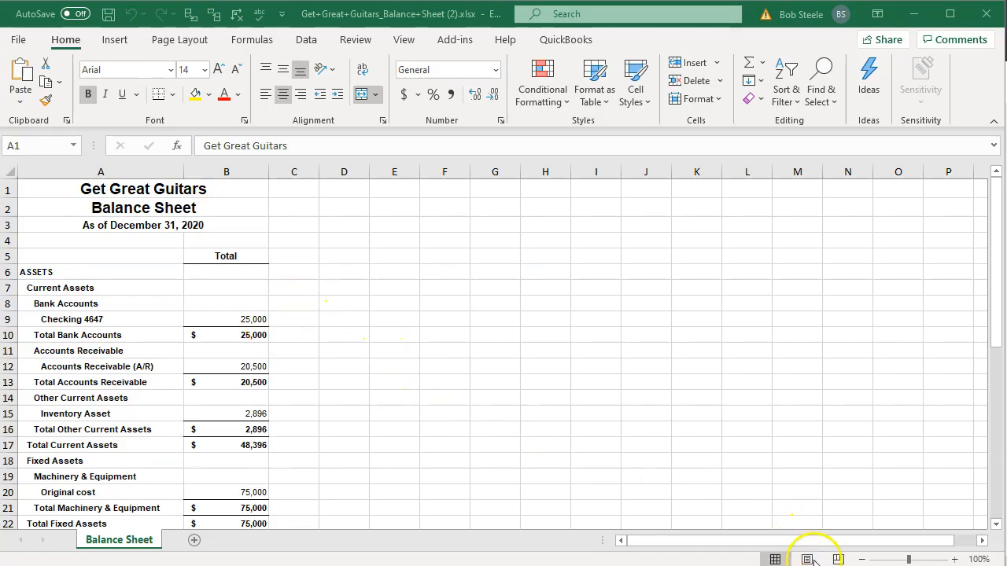
Step: Check the exported Balance Sheet in Page Layout view and return to Normal view
click(807, 559)
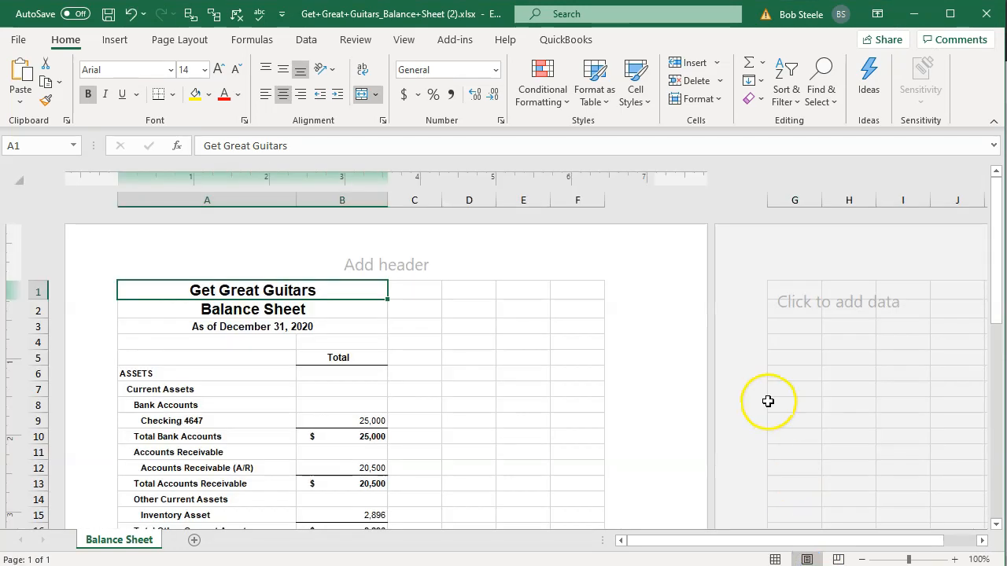
click(774, 559)
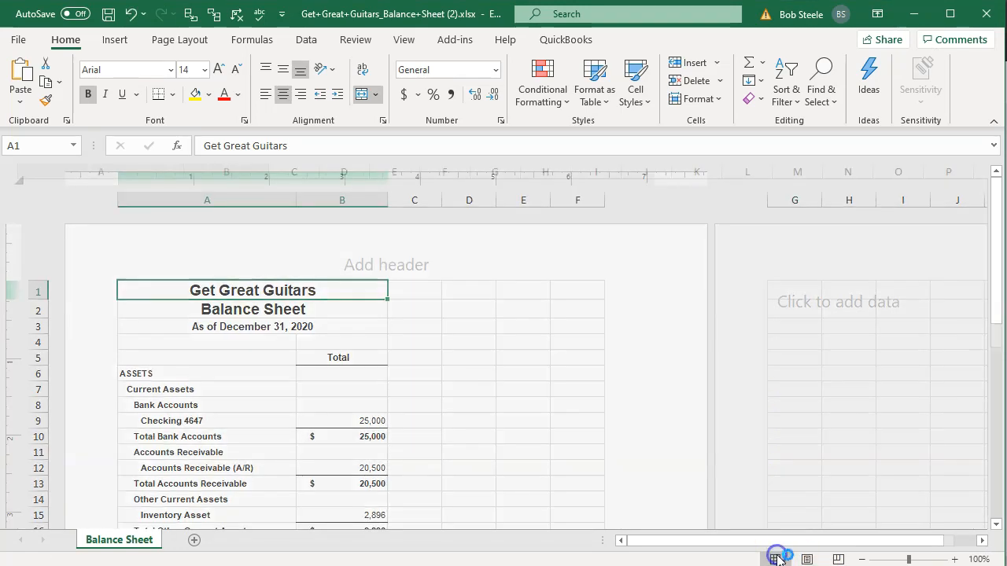
click(463, 364)
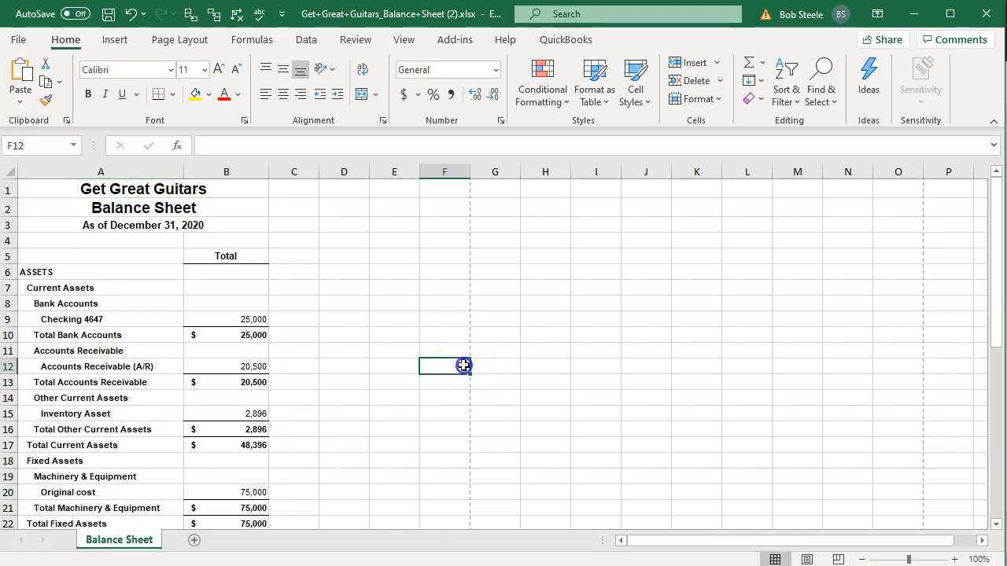
Step: Save the exported Balance Sheet workbook as Financial Statements.xlsx in the 6 New Company Files folder of Course Data
click(24, 41)
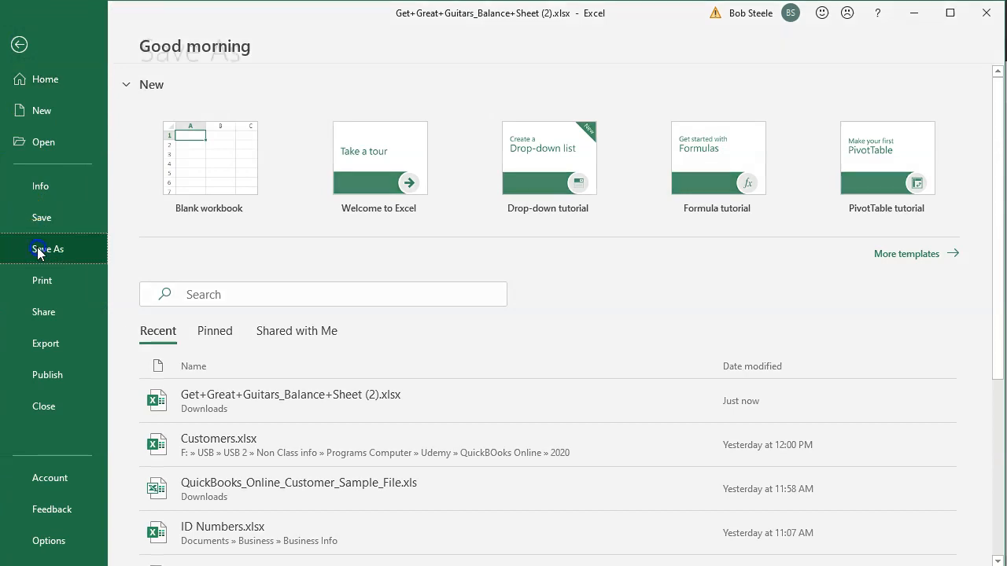
click(41, 249)
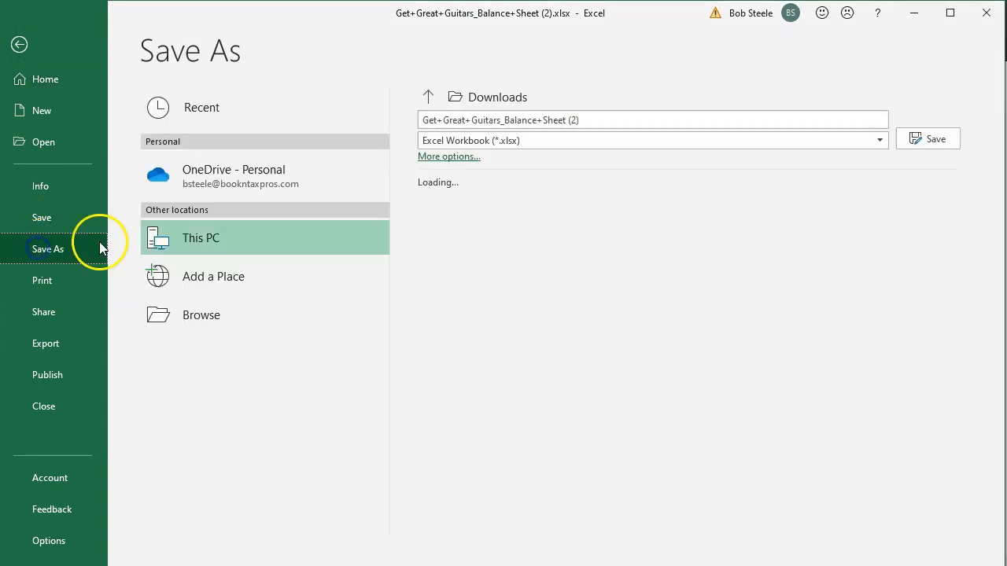
click(180, 321)
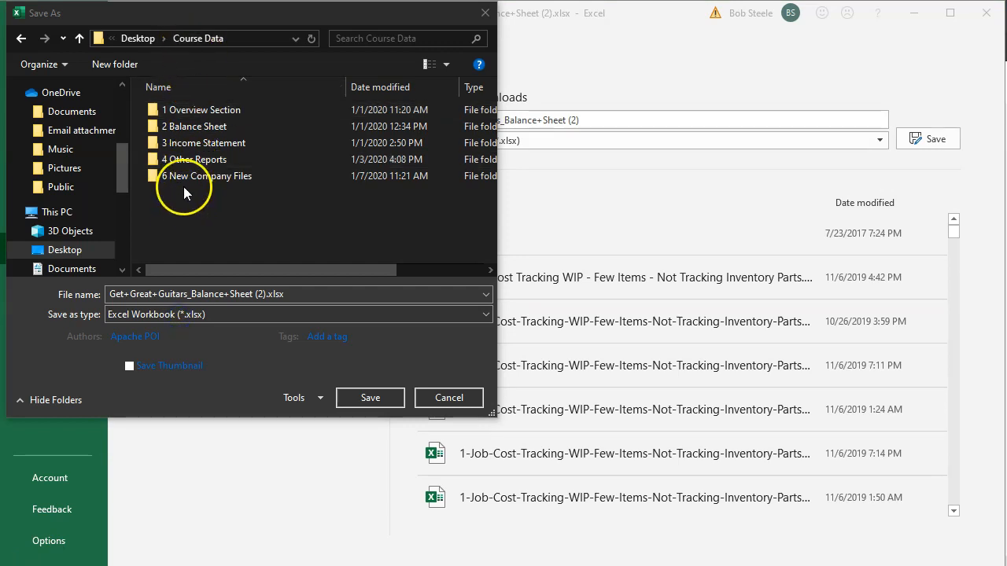
double_click(180, 177)
click(258, 293)
click(259, 293)
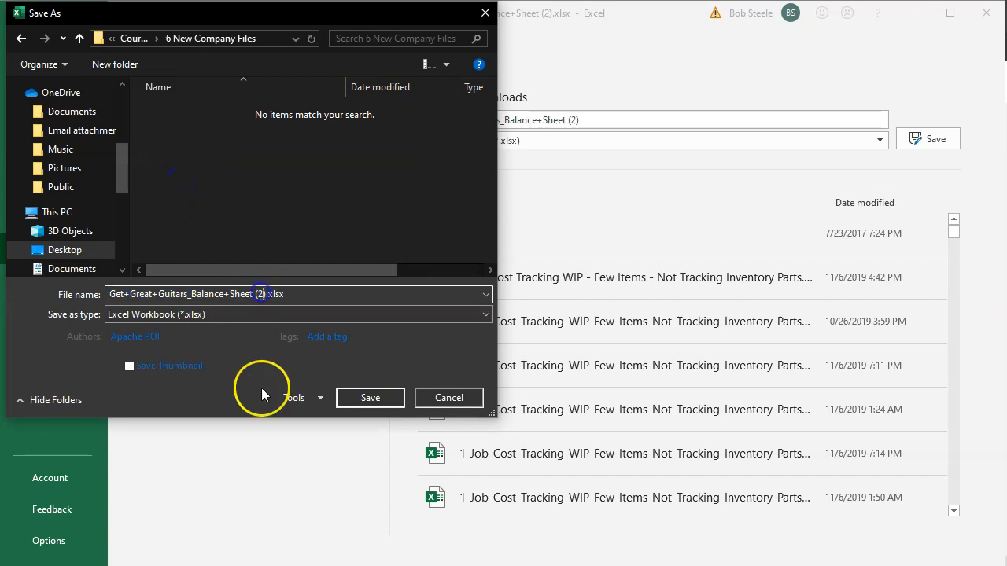
key(BackSpace)
key(BackSpace)
key(BackSpace)
key(BackSpace)
key(BackSpace)
key(BackSpace)
key(BackSpace)
key(BackSpace)
key(BackSpace)
key(BackSpace)
key(BackSpace)
key(BackSpace)
key(BackSpace)
key(BackSpace)
key(BackSpace)
key(BackSpace)
key(BackSpace)
key(BackSpace)
key(BackSpace)
key(BackSpace)
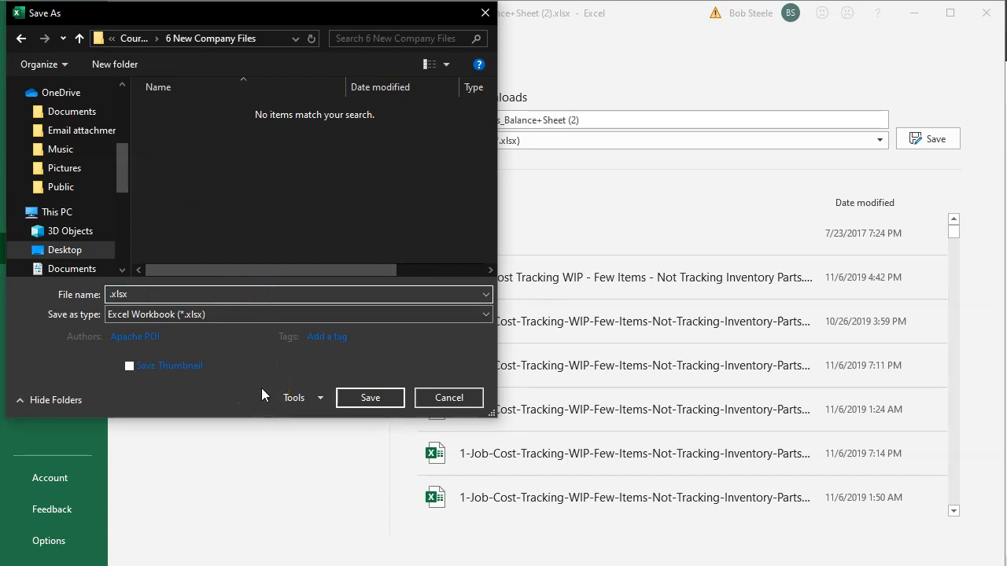
text(Financial Statements)
click(394, 399)
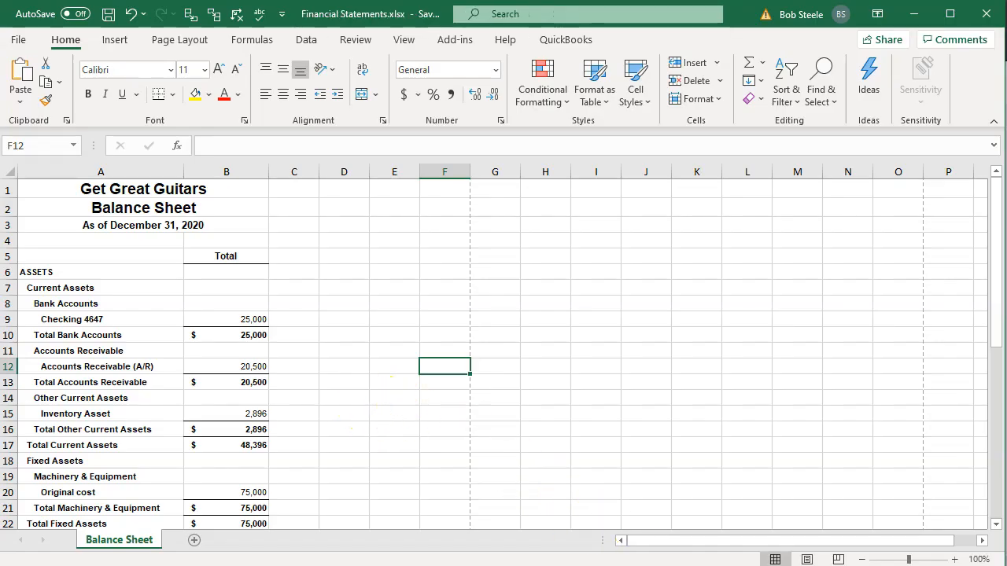
Step: Return to QuickBooks Online in Chrome, export the Trial Balance report to Excel and open the downloaded workbook
mouse_move(676, 565)
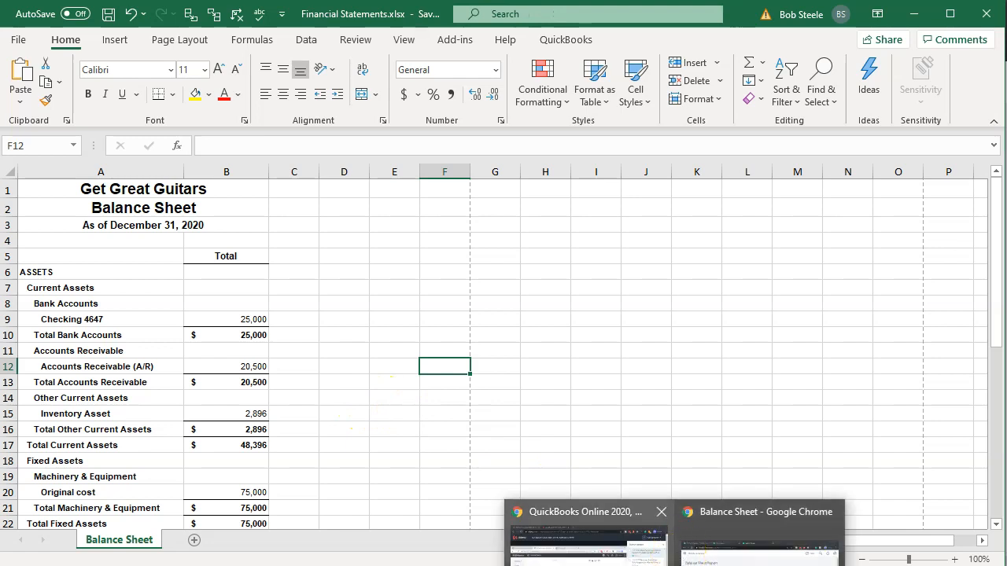
click(760, 545)
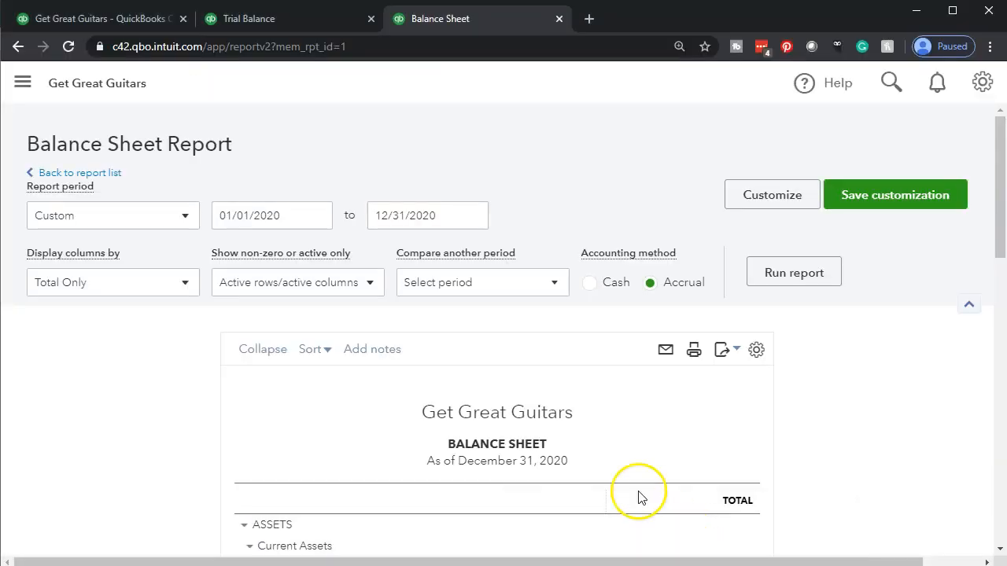
click(284, 18)
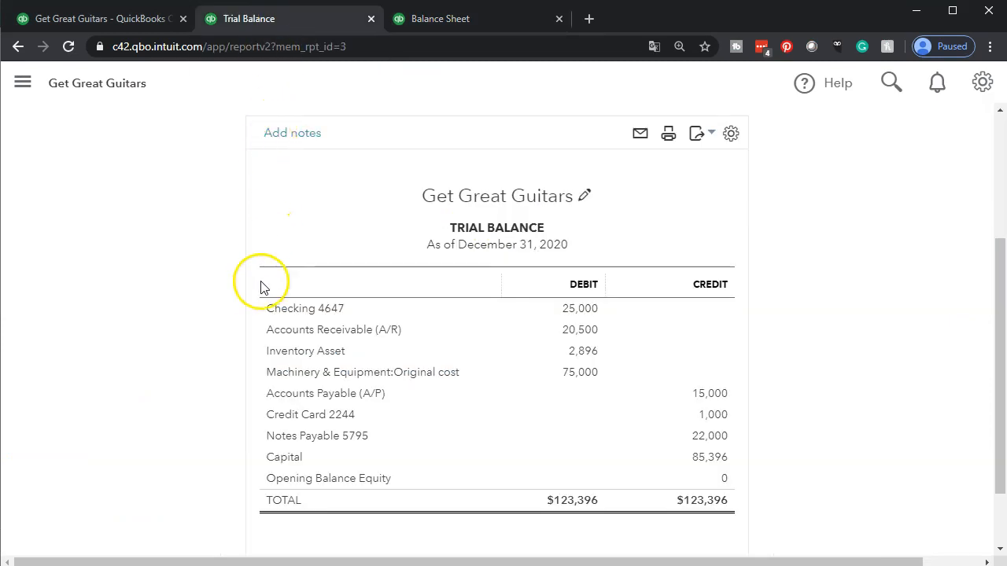
click(699, 136)
click(652, 166)
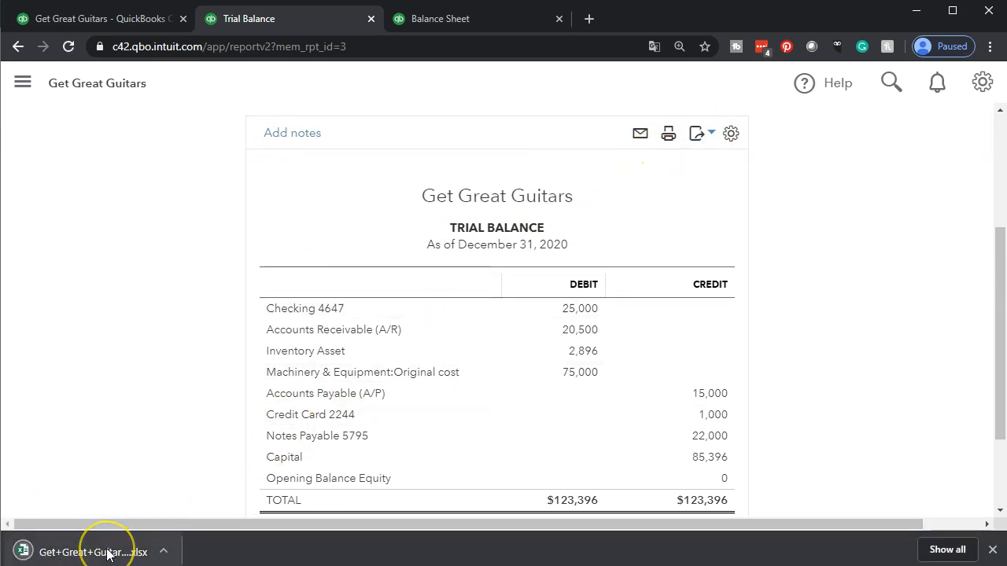
click(107, 555)
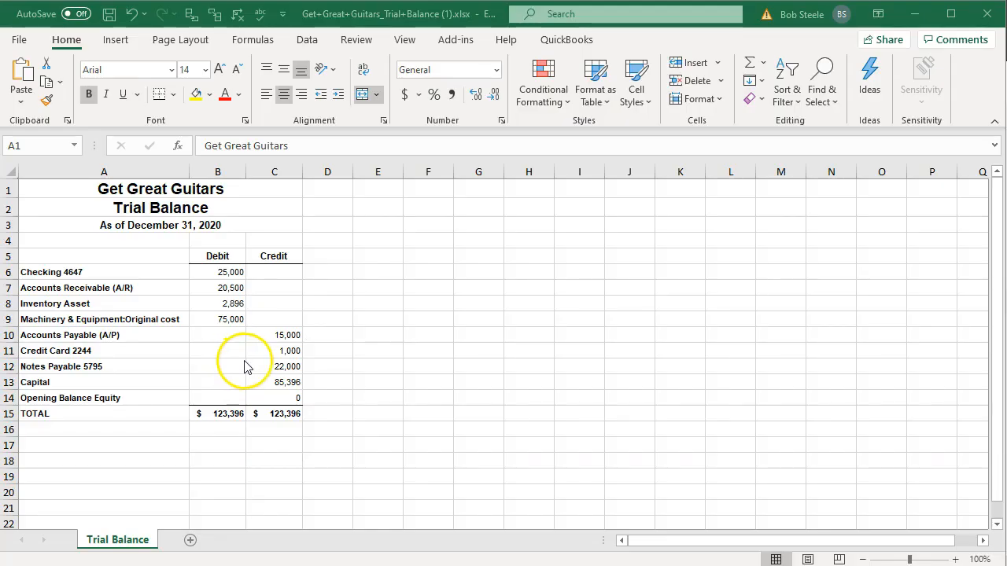
click(180, 319)
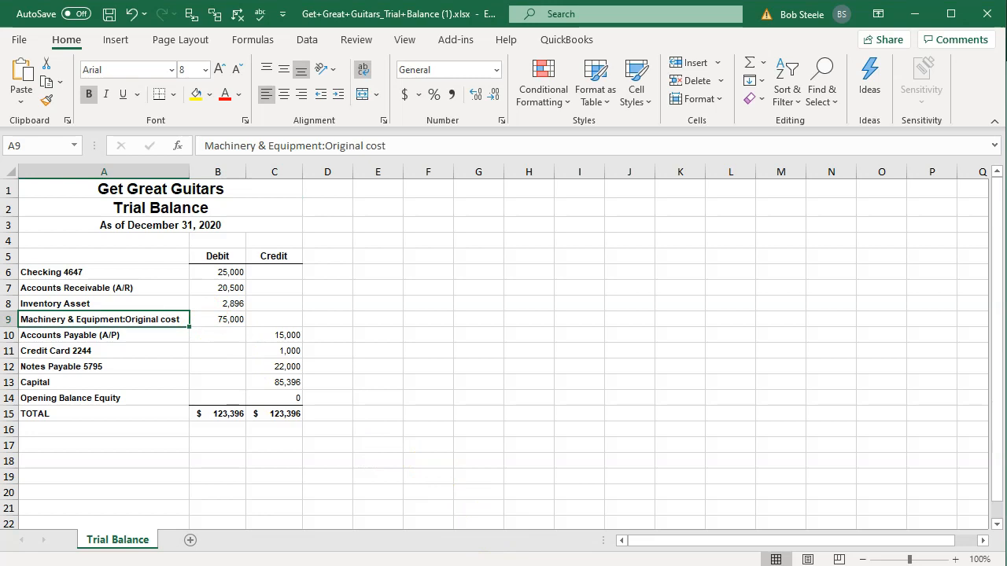
Step: Add a worksheet named Trial Balance to the Financial Statements.xlsx workbook
click(401, 545)
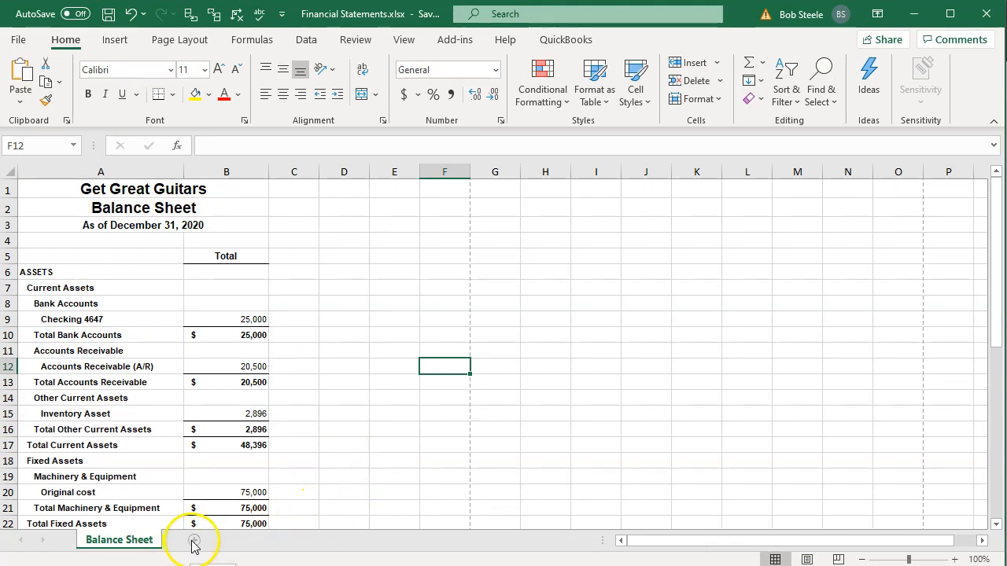
click(194, 543)
double_click(193, 540)
key(Return)
text(Trial Balance)
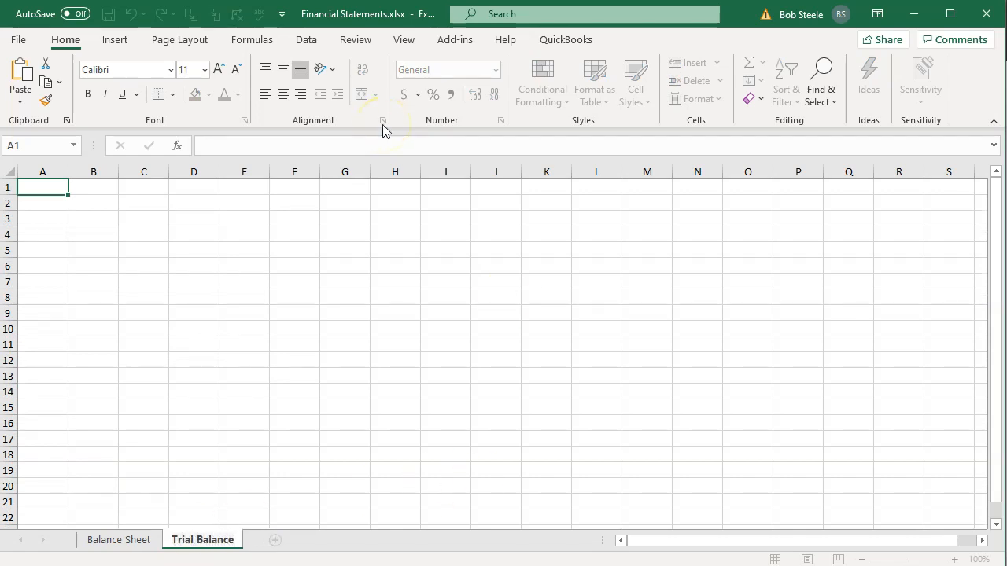
click(314, 265)
Step: Copy the entire worksheet from the exported Trial Balance workbook
mouse_move(520, 565)
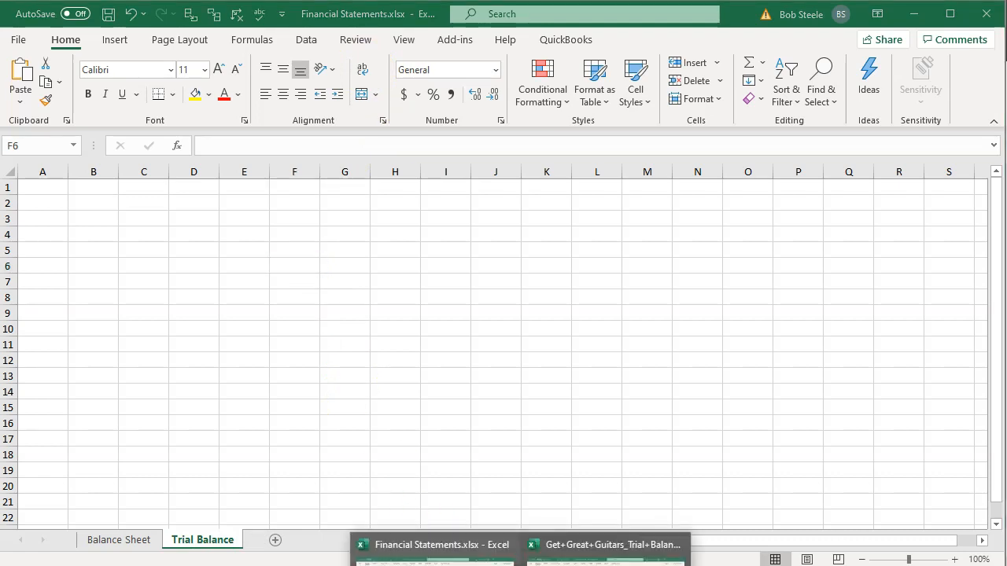
click(605, 554)
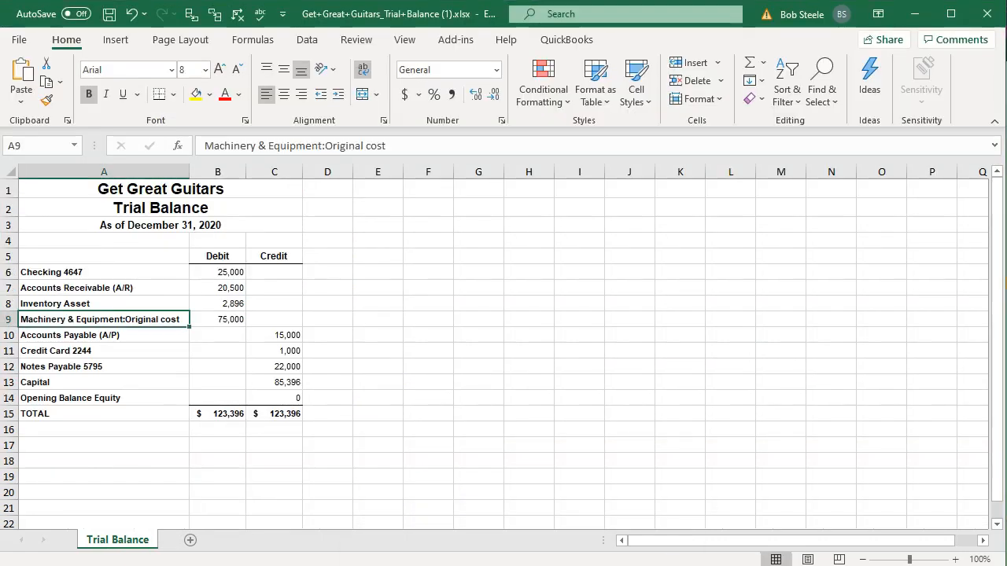
click(337, 458)
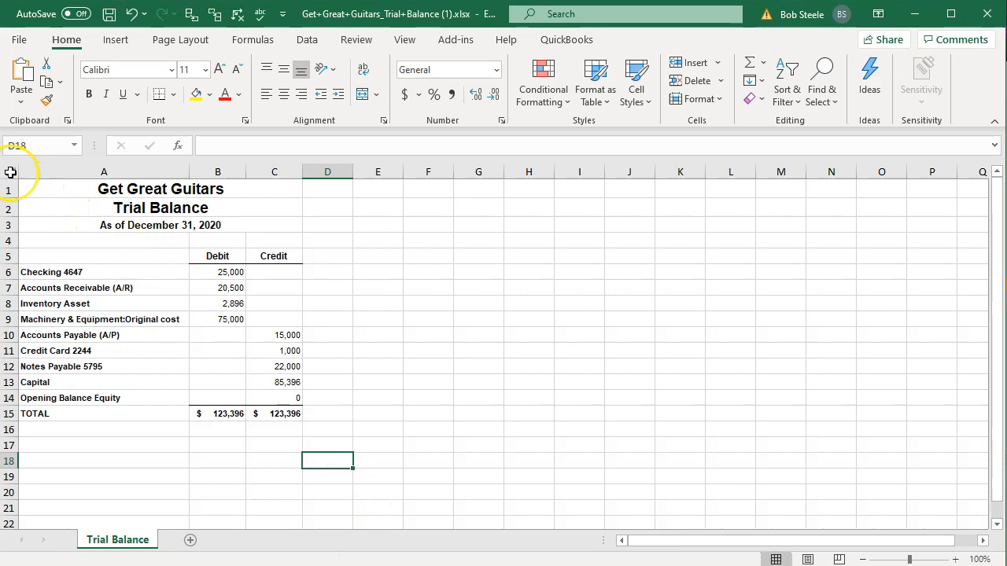
click(10, 173)
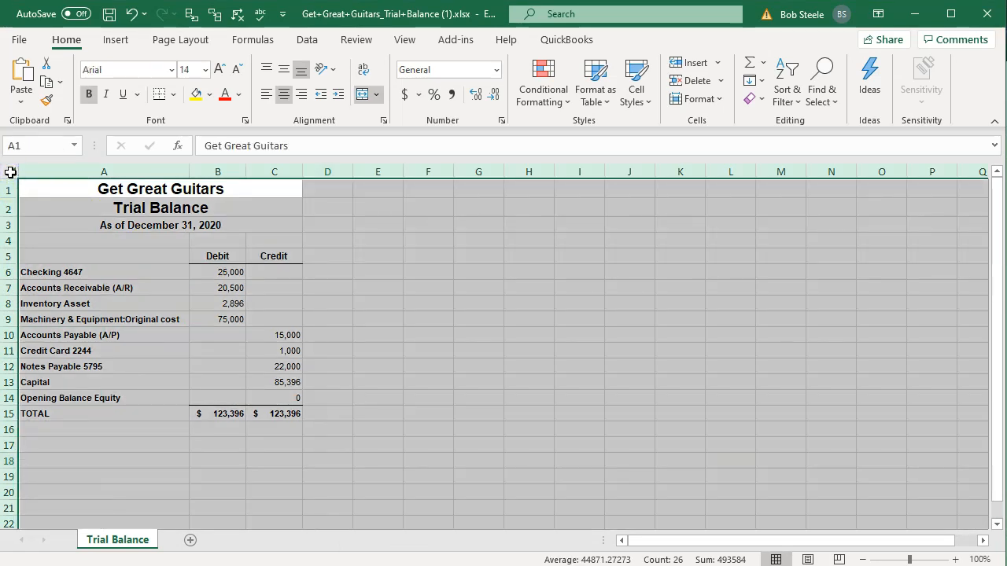
click(429, 287)
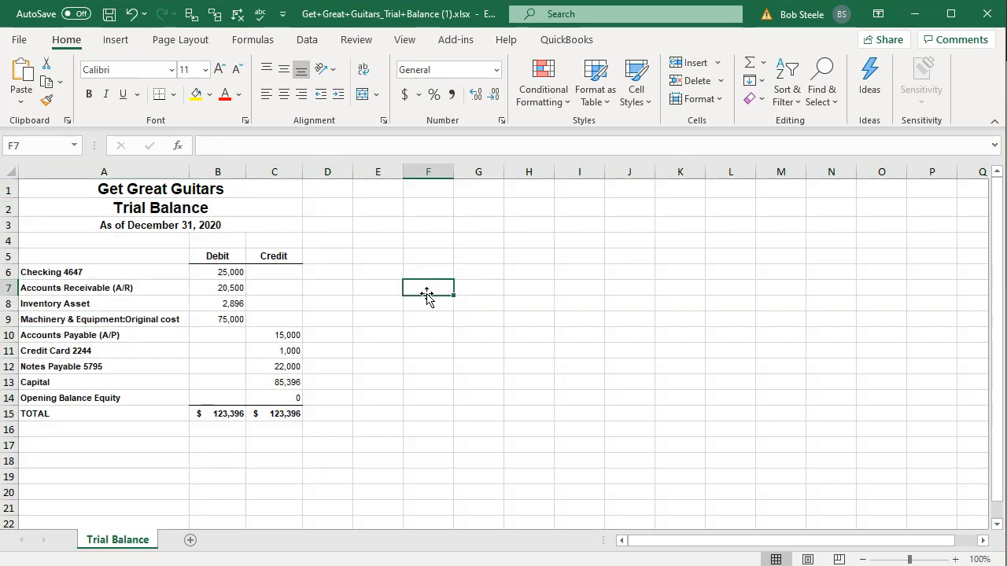
key(ctrl+a)
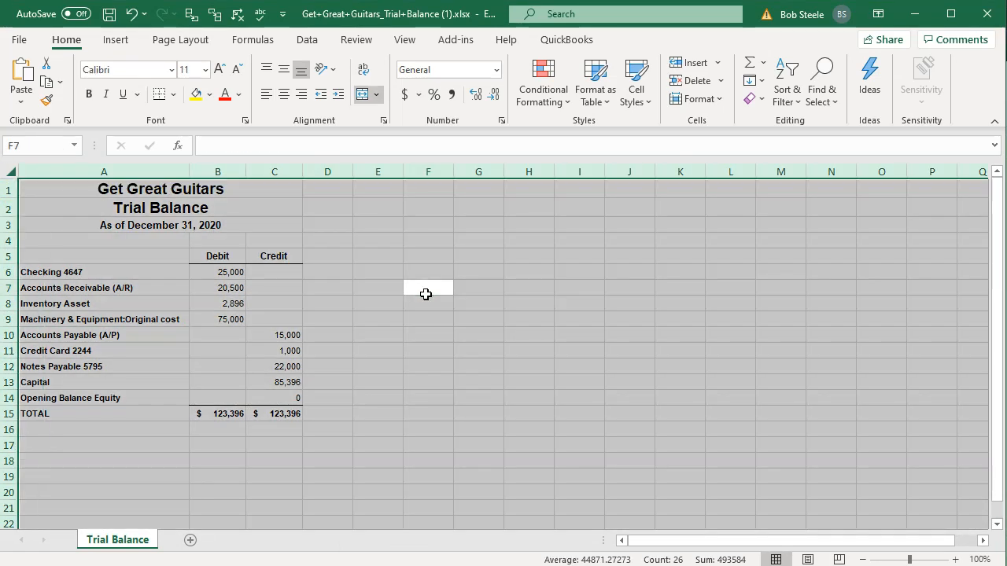
right_click(283, 334)
click(297, 363)
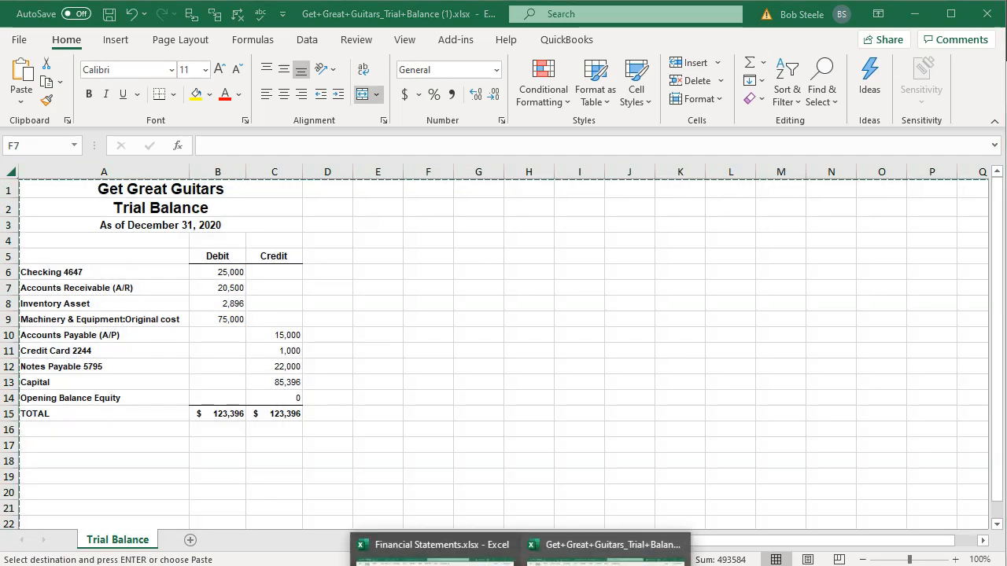
Step: Paste the copied trial balance at cell A1 of the Trial Balance sheet in Financial Statements.xlsx
click(417, 545)
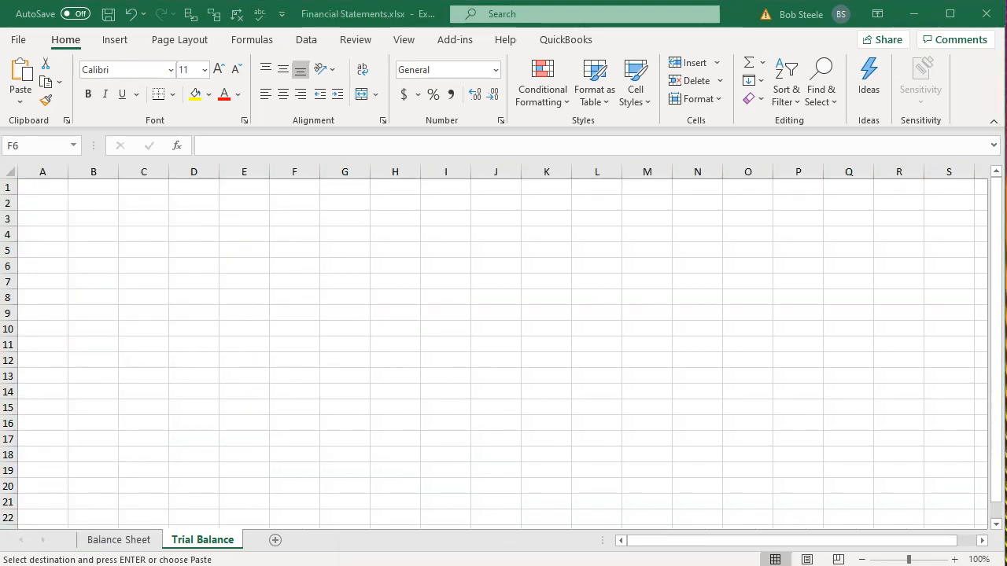
click(203, 343)
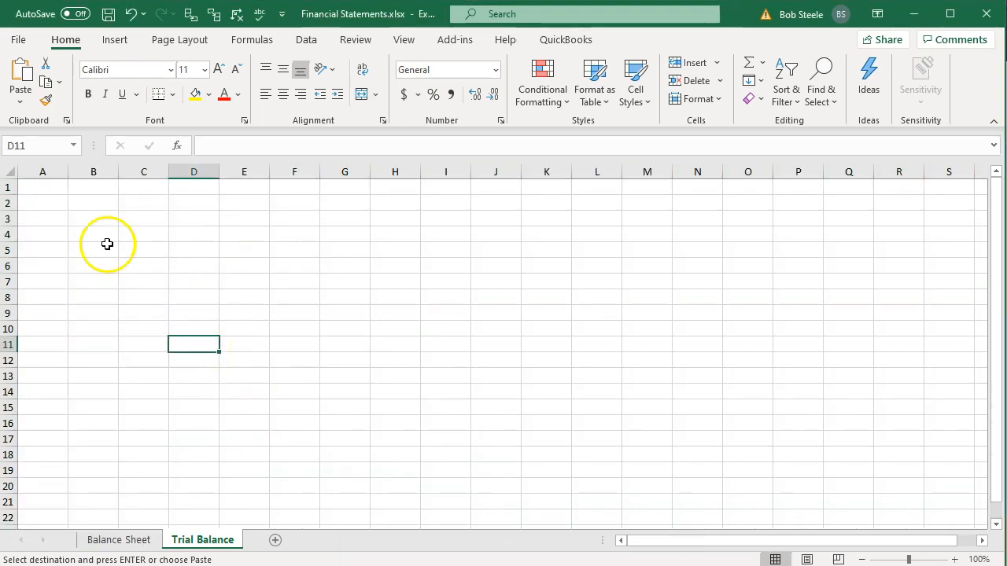
click(49, 187)
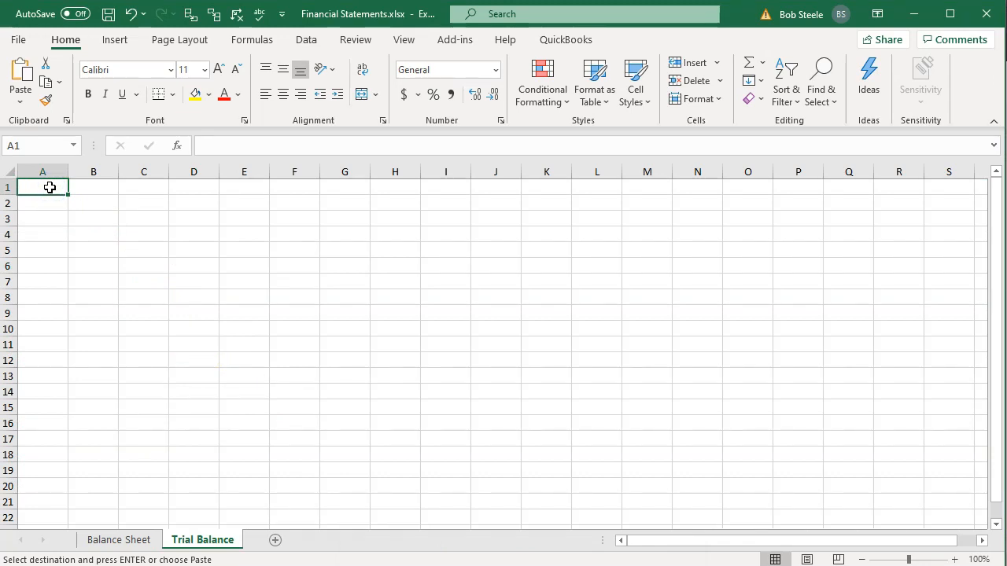
right_click(49, 187)
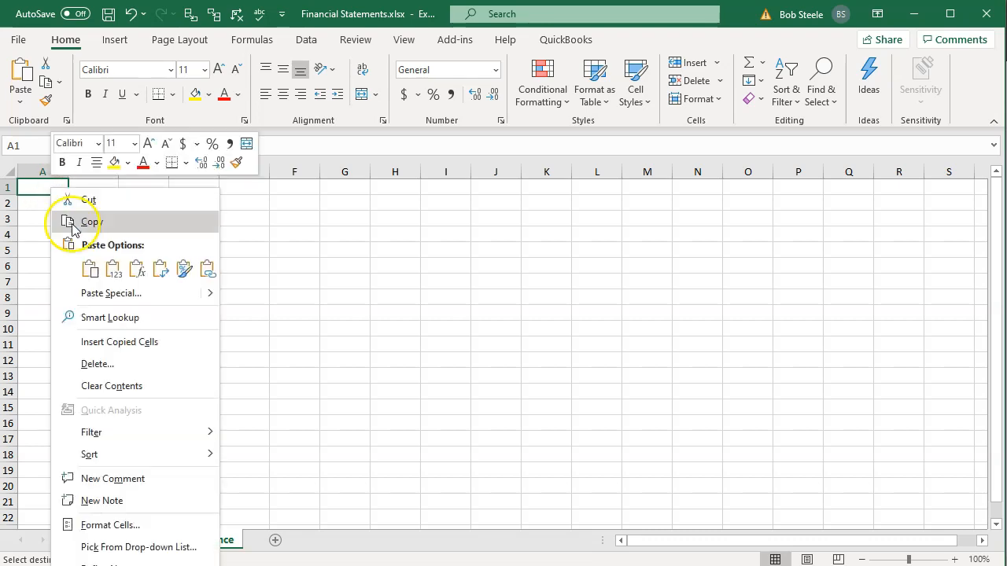
click(91, 270)
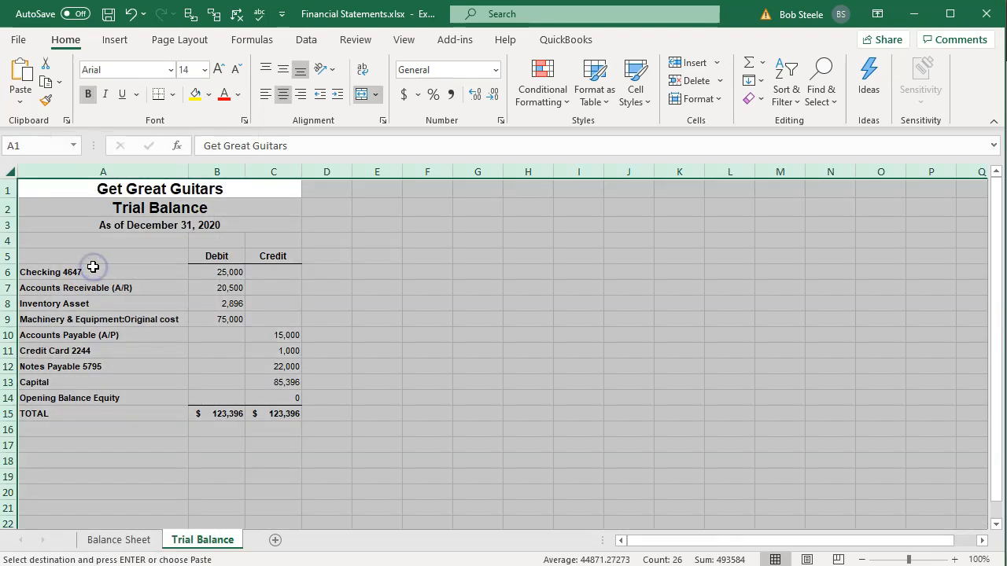
click(139, 307)
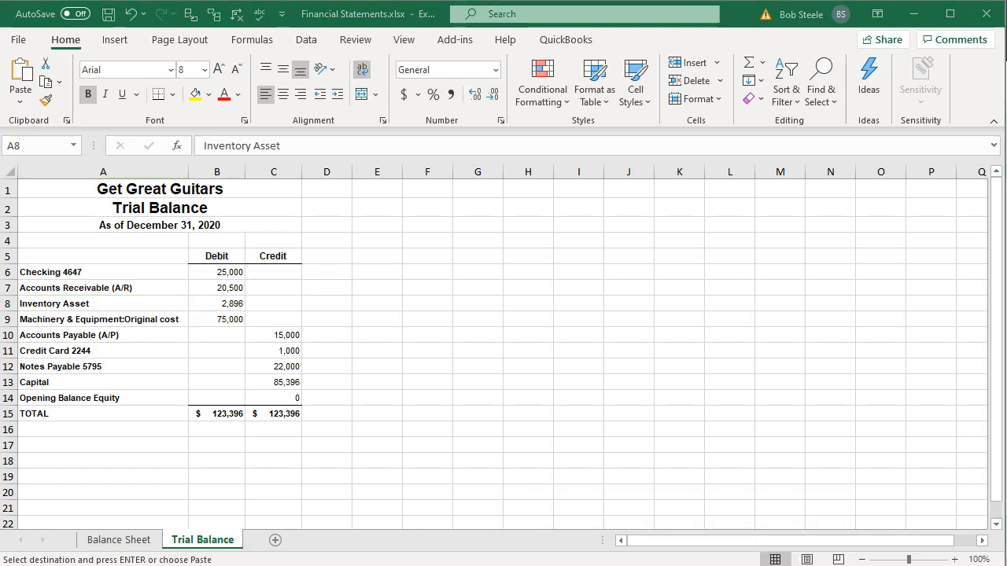
Step: Return to QuickBooks Online in Chrome, export the Transaction List by Date report to Excel and open the downloaded workbook
click(764, 543)
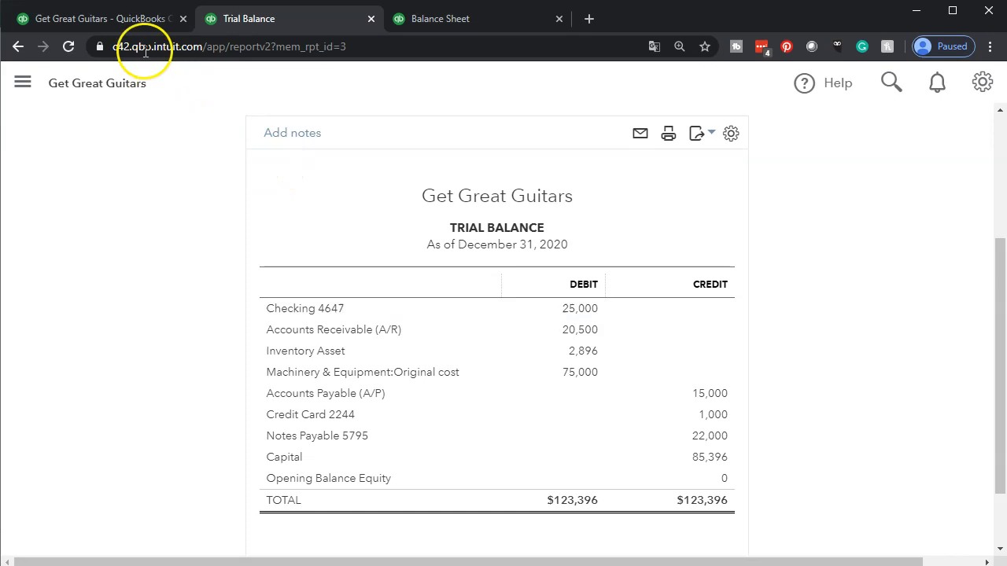
click(108, 23)
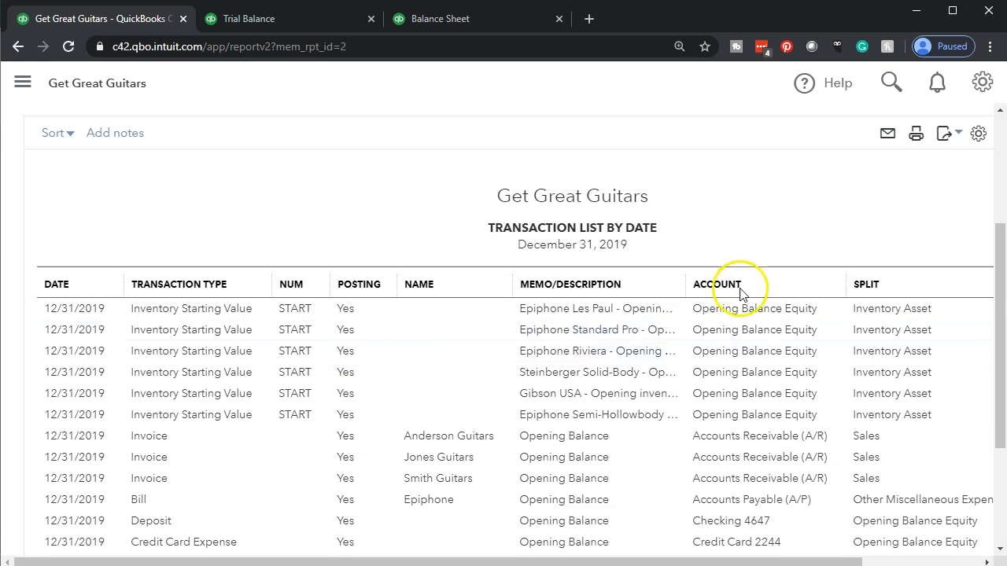
click(960, 135)
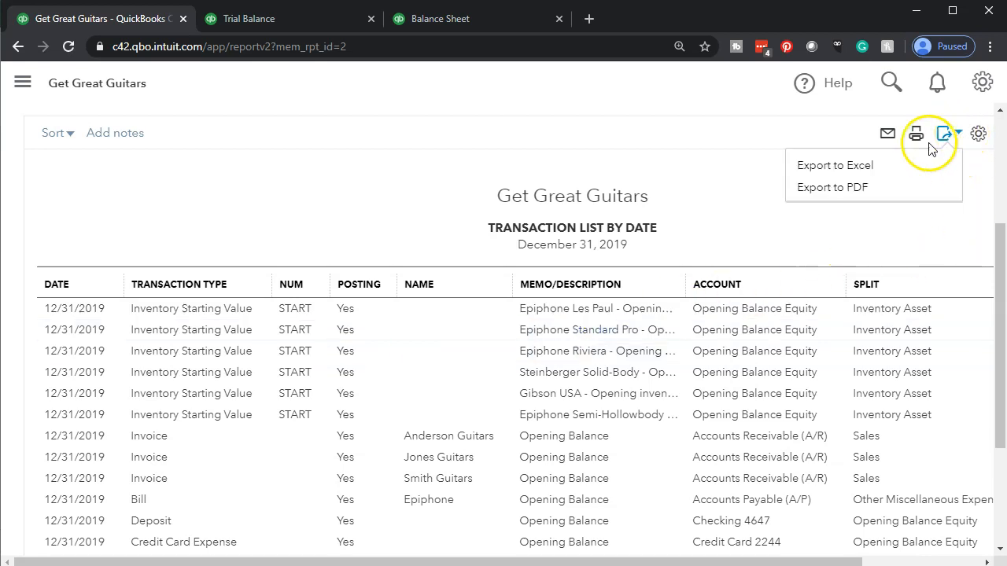
click(900, 167)
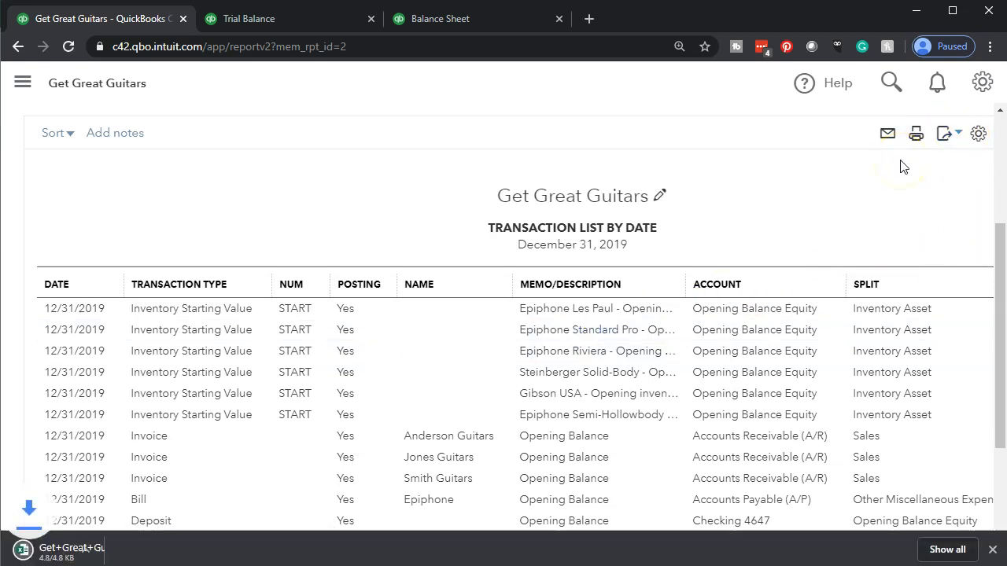
click(100, 552)
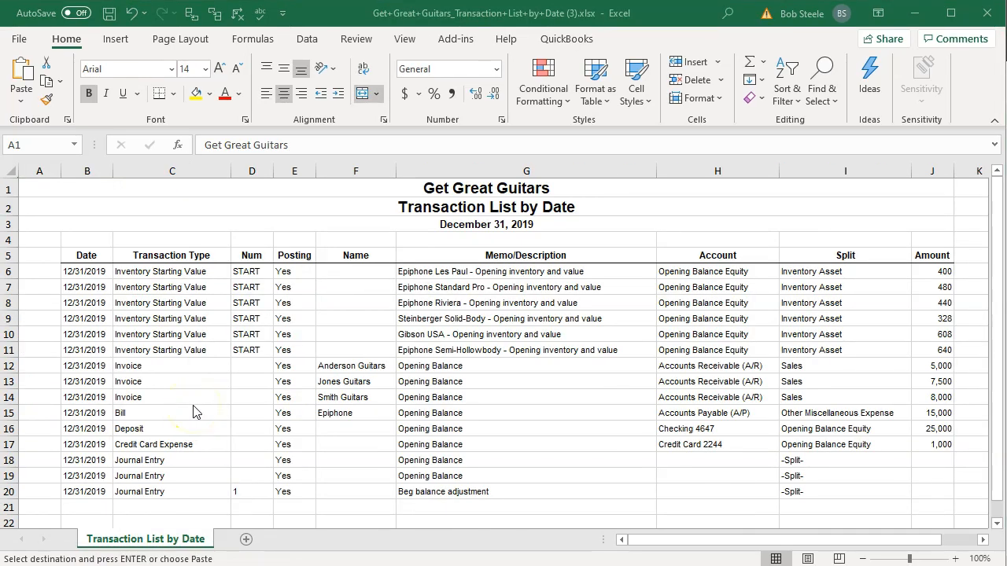
Step: Check the transaction list's page breaks in Page Layout view, return to Normal view and set the orientation to Landscape
click(807, 558)
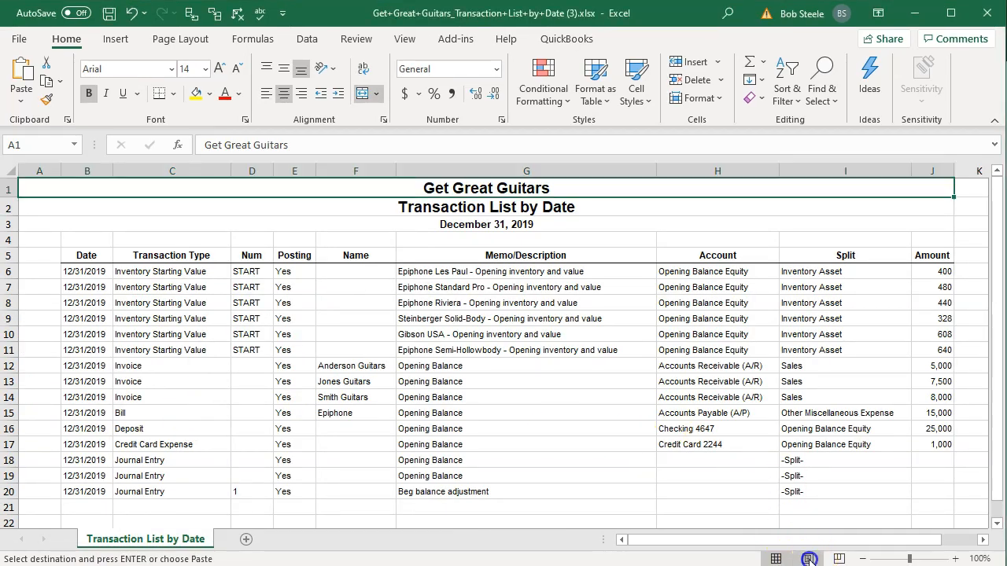
click(808, 558)
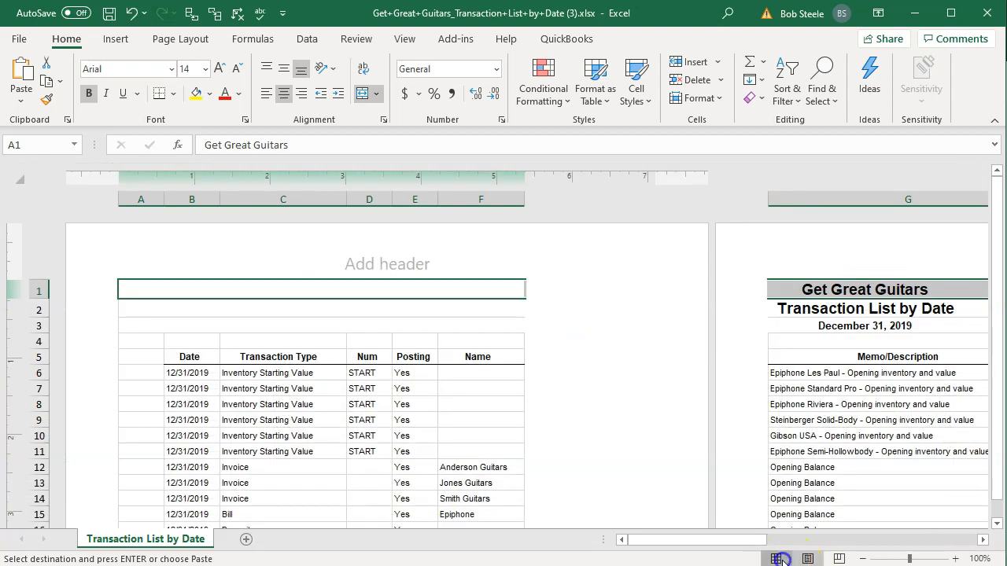
click(776, 558)
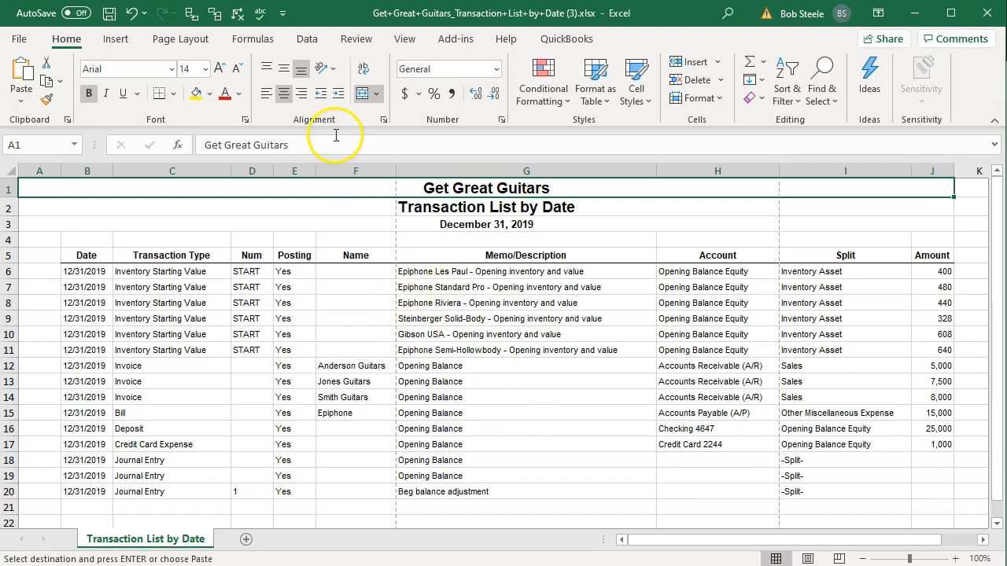
click(195, 43)
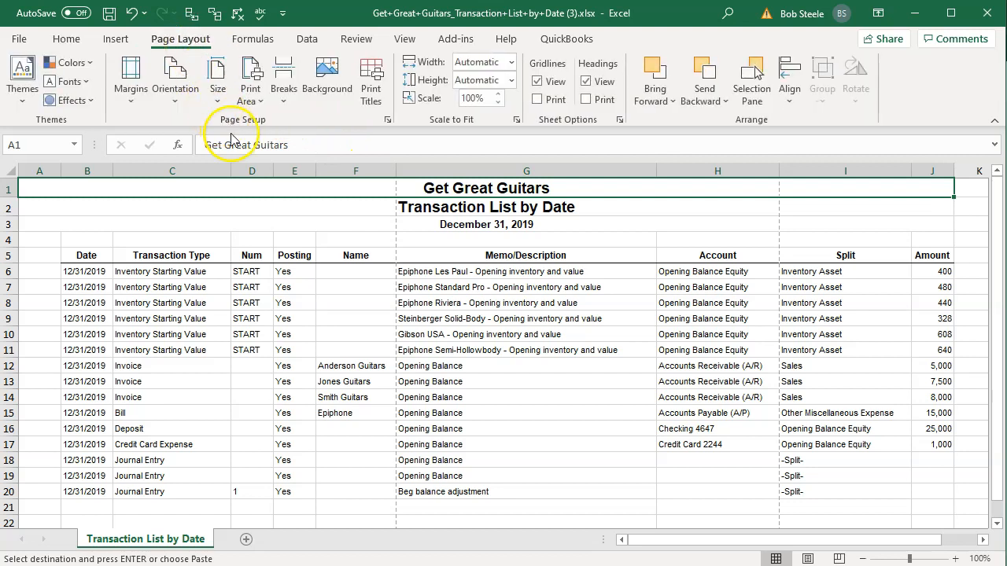
click(180, 104)
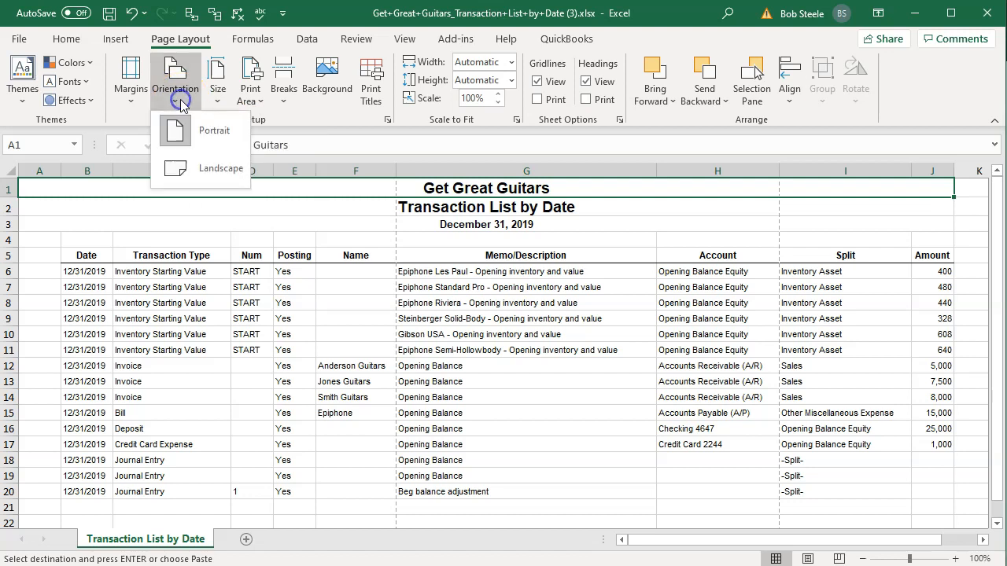
click(192, 172)
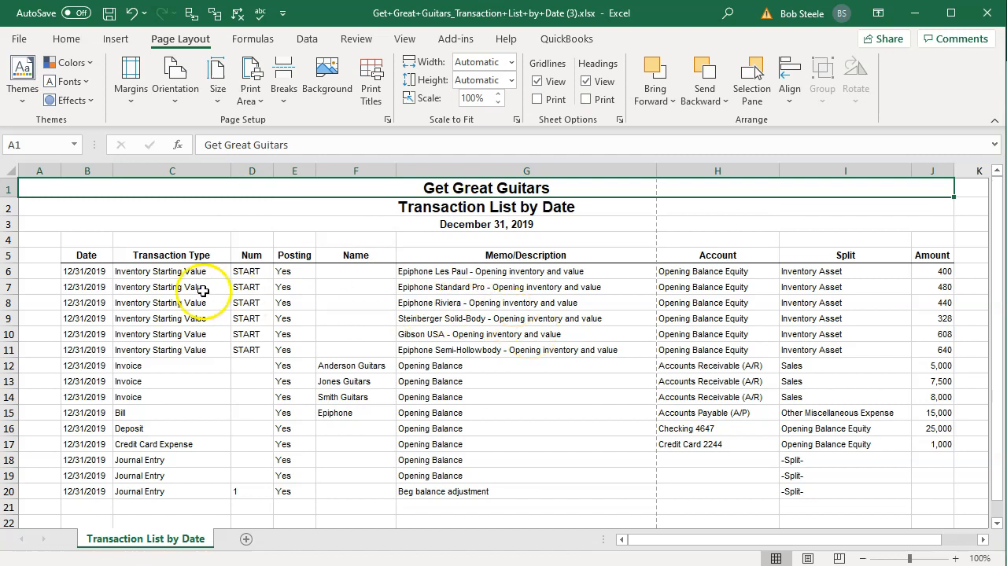
Step: Unmerge the three report heading rows holding the company name, report title and date in rows 1 to 3
click(42, 170)
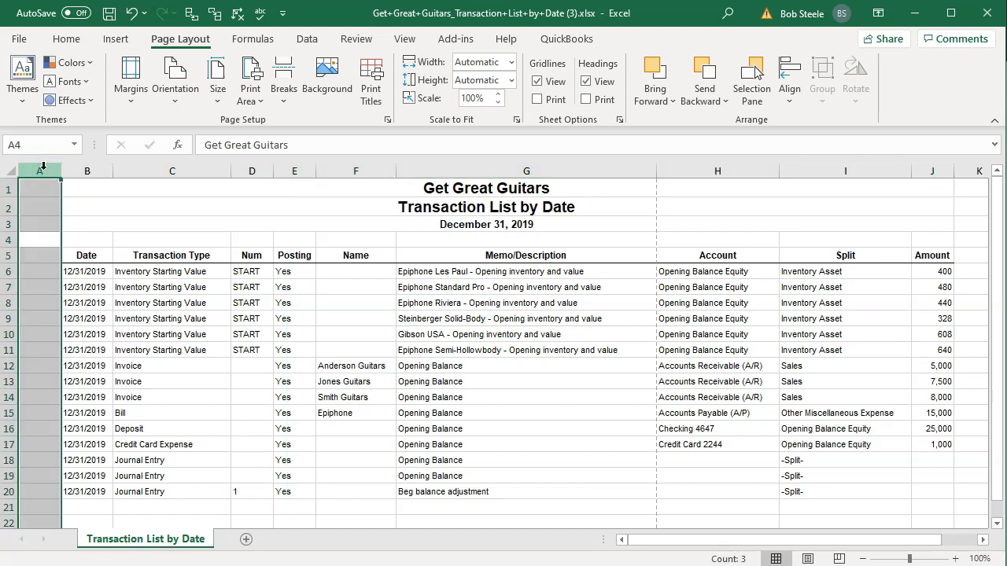
click(95, 188)
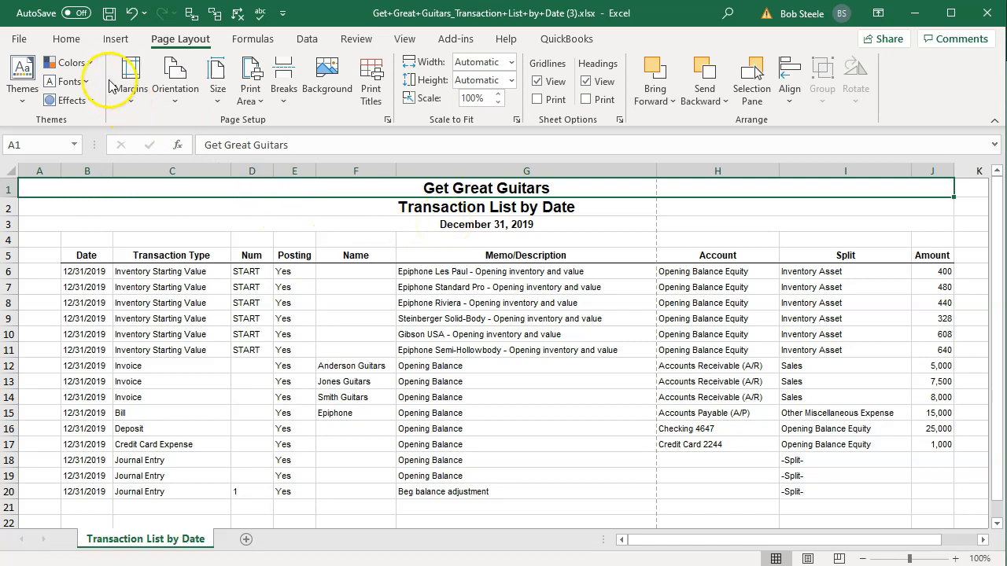
click(67, 41)
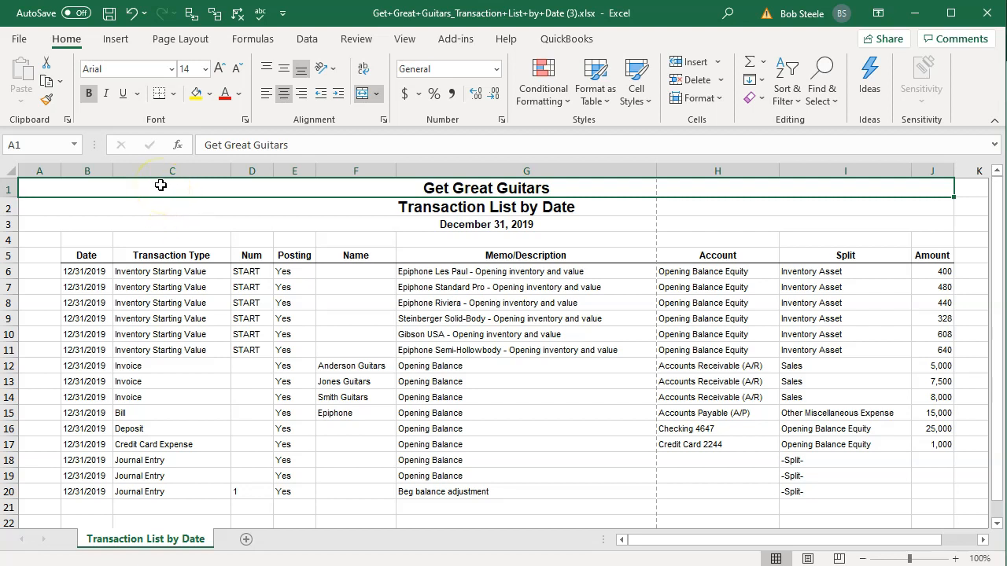
click(362, 94)
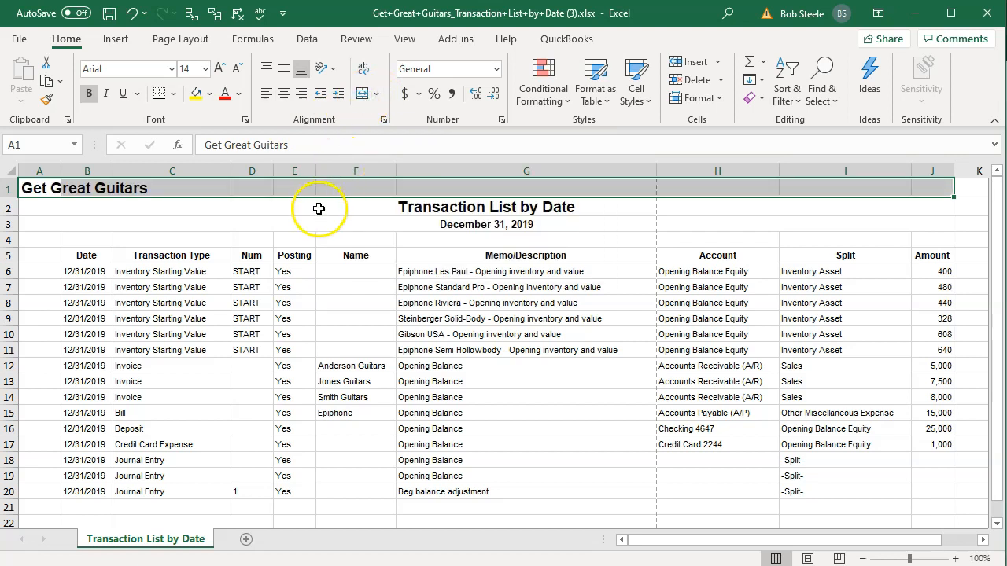
click(84, 202)
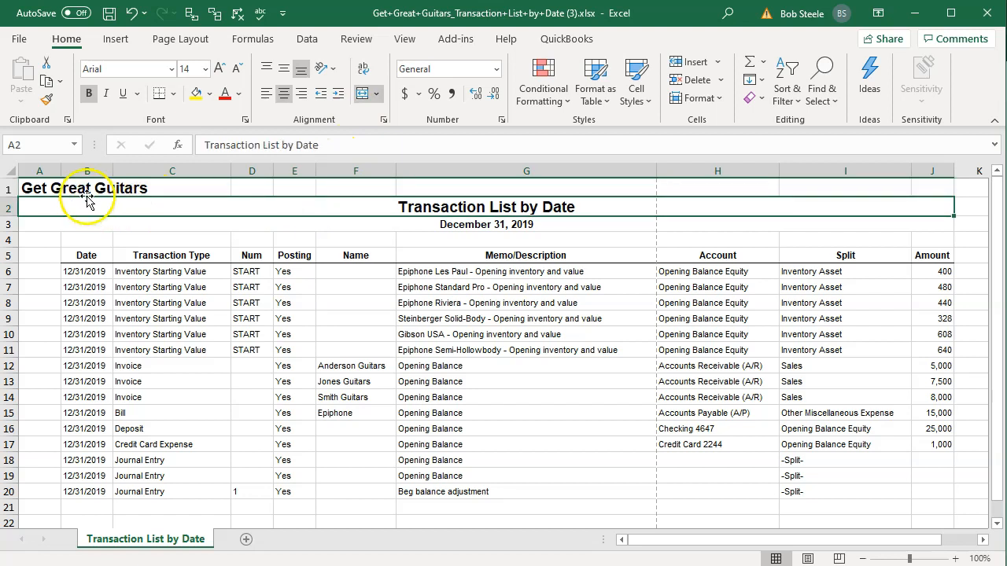
click(361, 93)
click(33, 225)
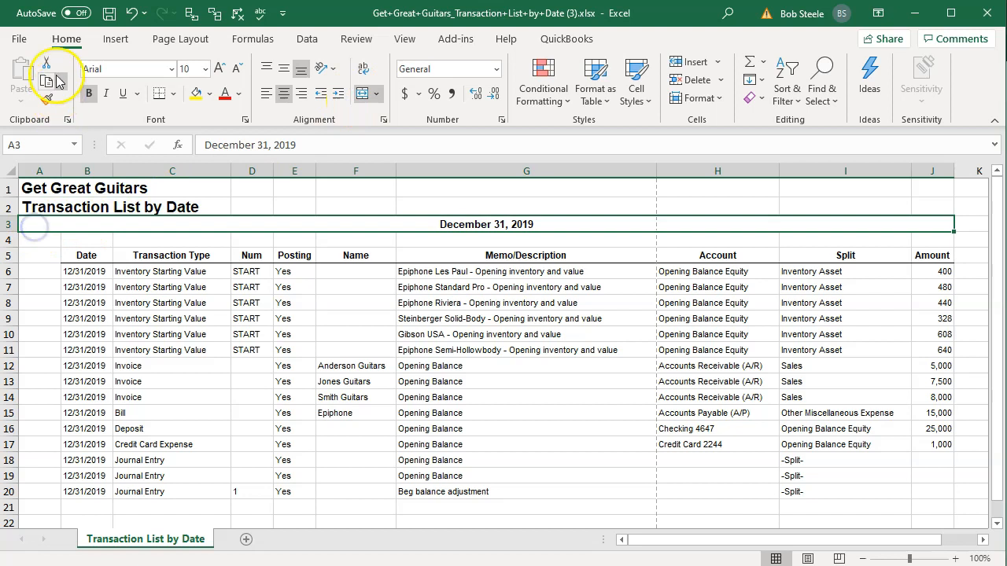
click(363, 94)
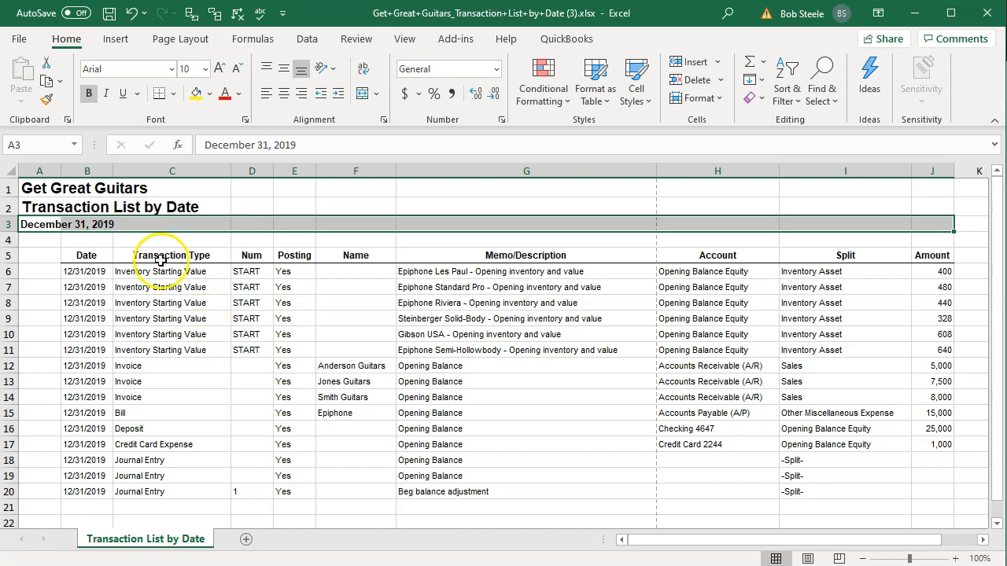
click(139, 275)
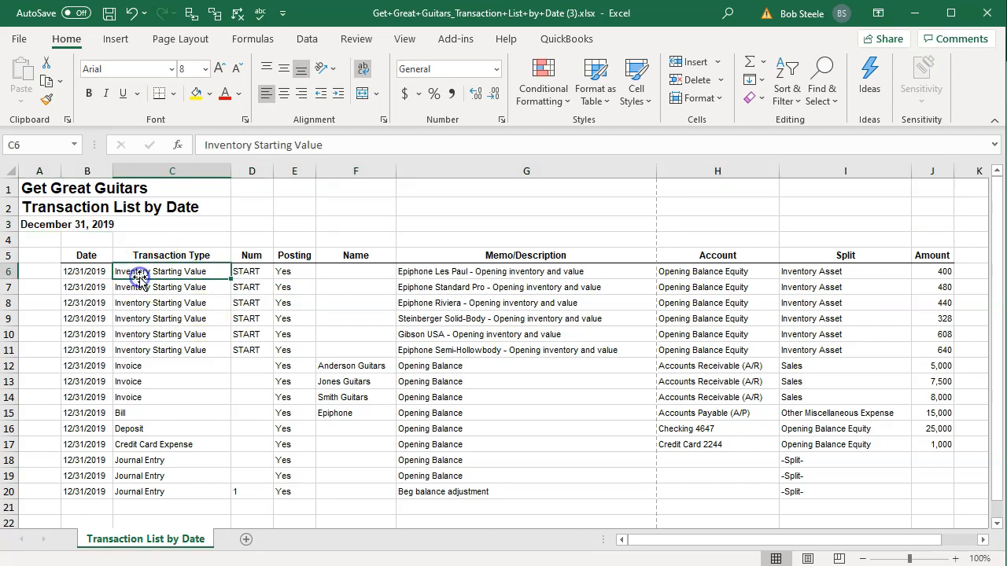
Step: Move the three report heading cells from A1:A3 to B1:B3
click(41, 189)
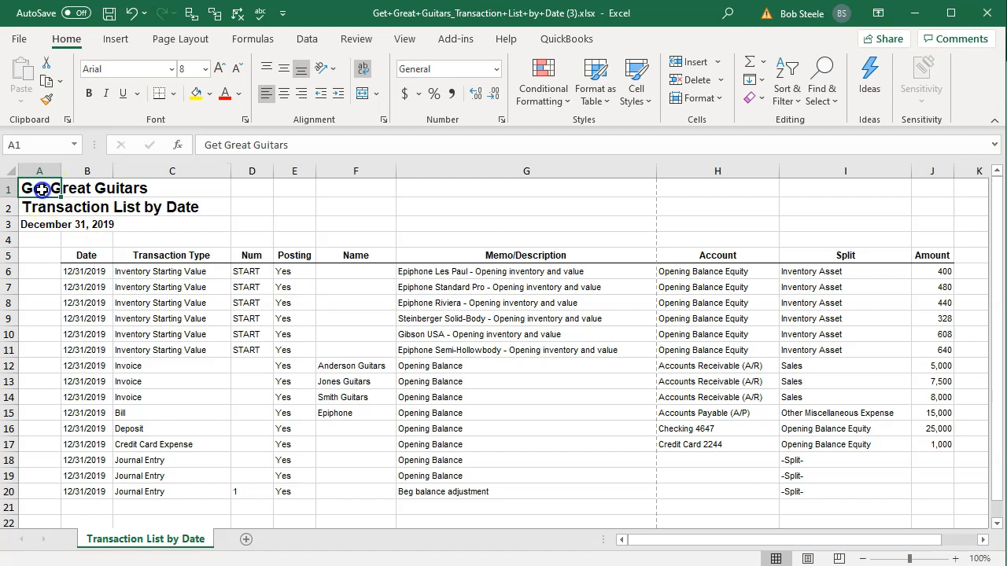
drag(41, 189, 70, 223)
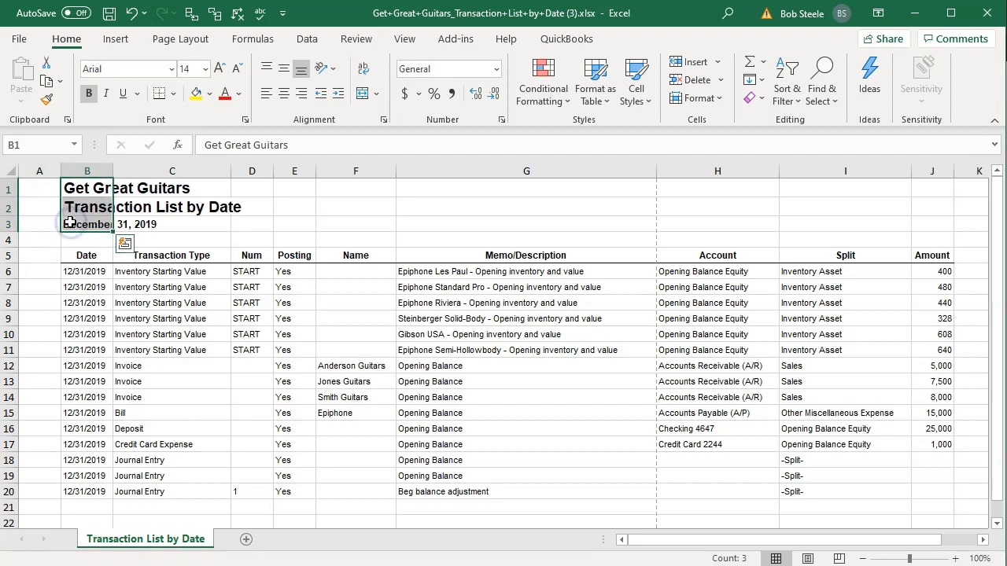
click(42, 284)
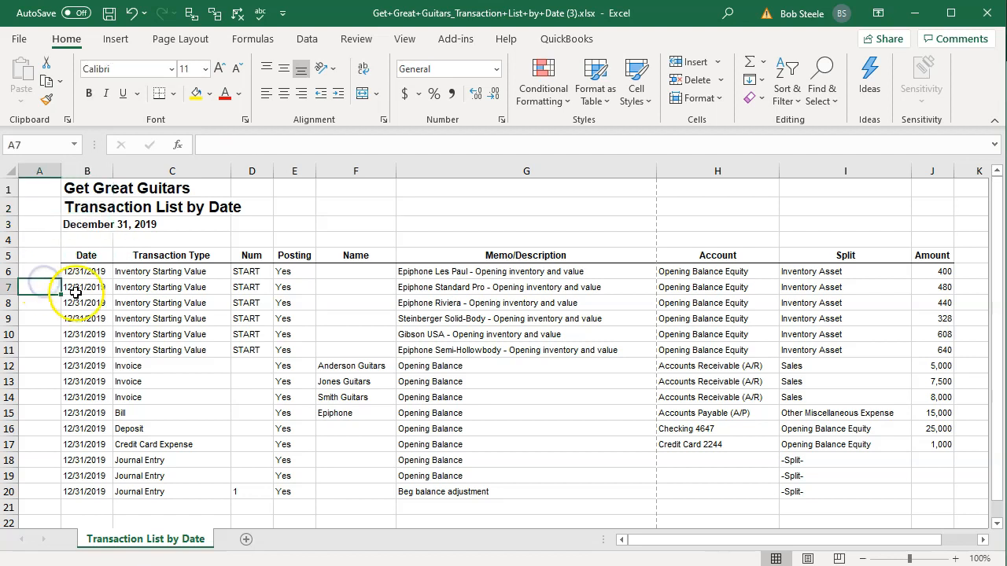
Step: Delete the empty column A from the transaction list
click(33, 170)
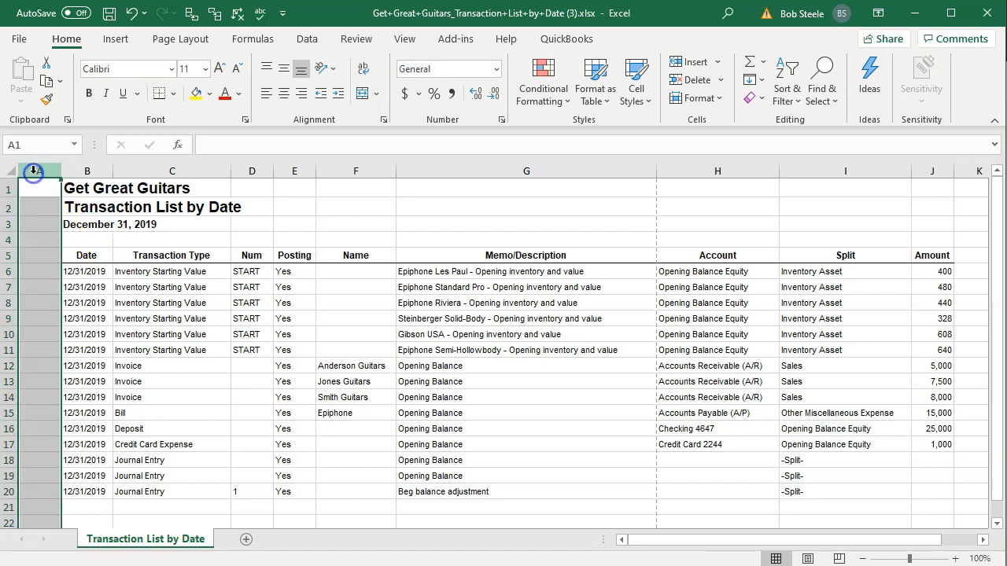
right_click(38, 227)
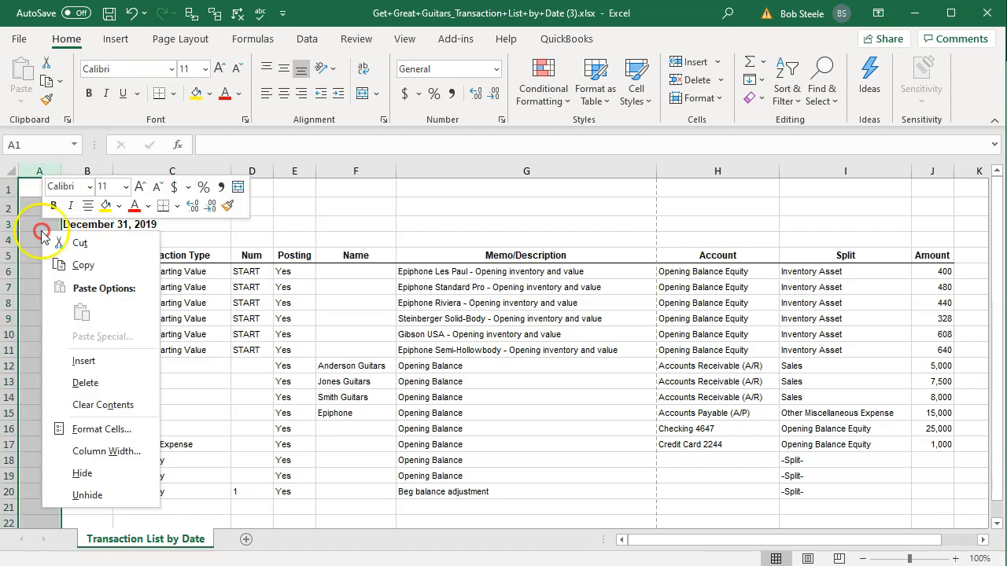
click(85, 383)
click(184, 381)
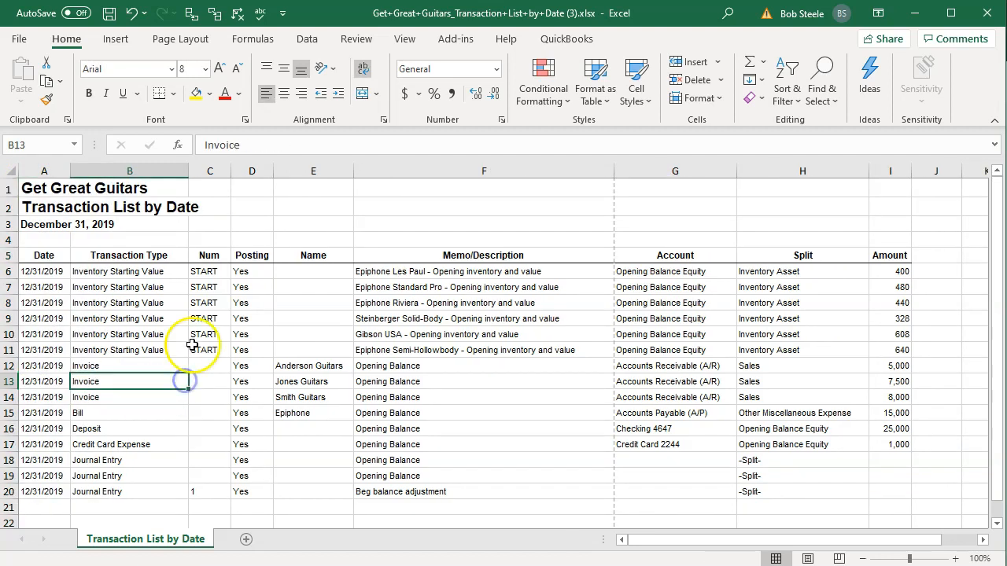
Step: Delete the Posting column from the transaction list, then undo and redo the deletion
click(251, 170)
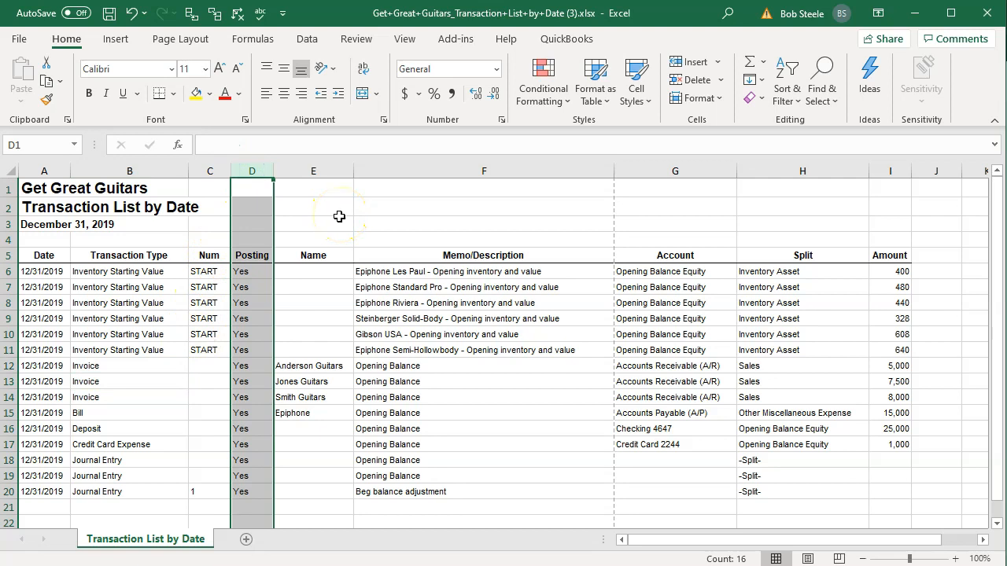
right_click(259, 251)
click(291, 401)
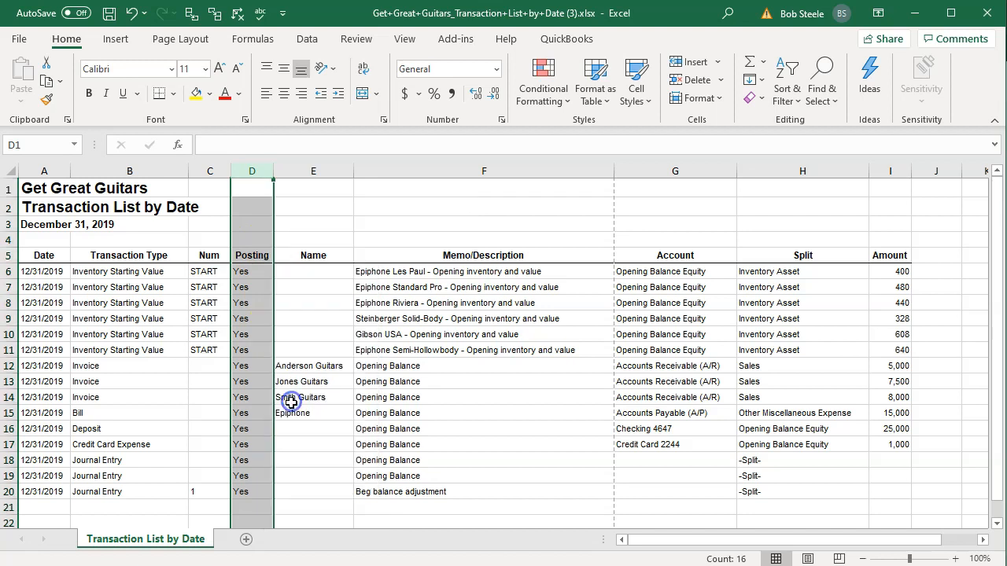
click(131, 13)
click(162, 13)
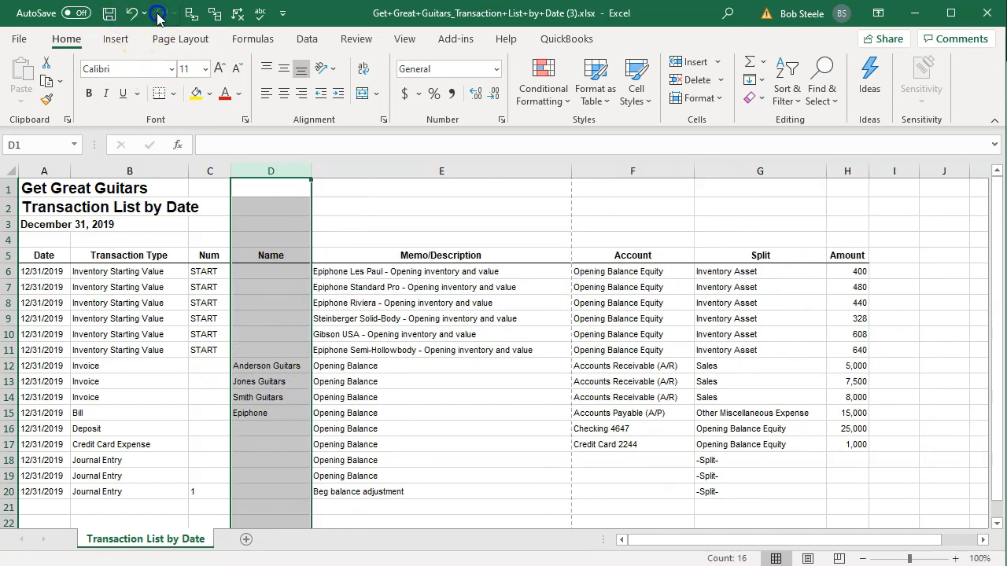
click(212, 302)
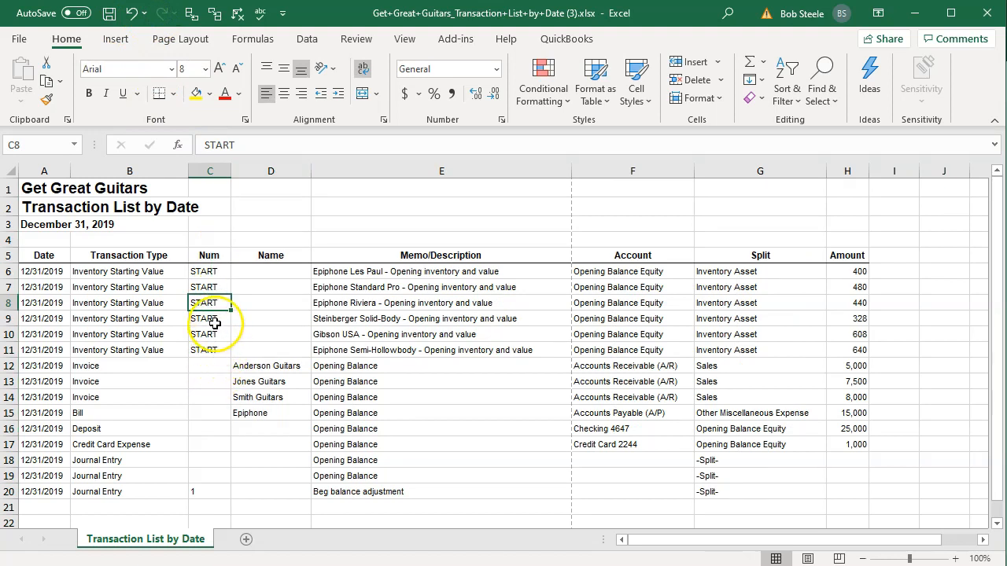
Step: Delete the Num column from the transaction list
click(203, 171)
right_click(209, 232)
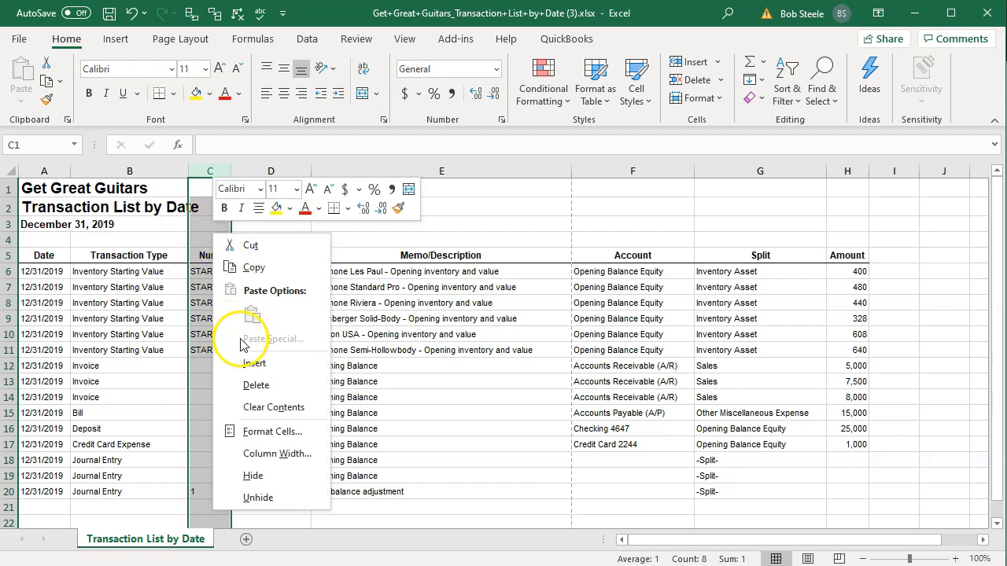
click(253, 384)
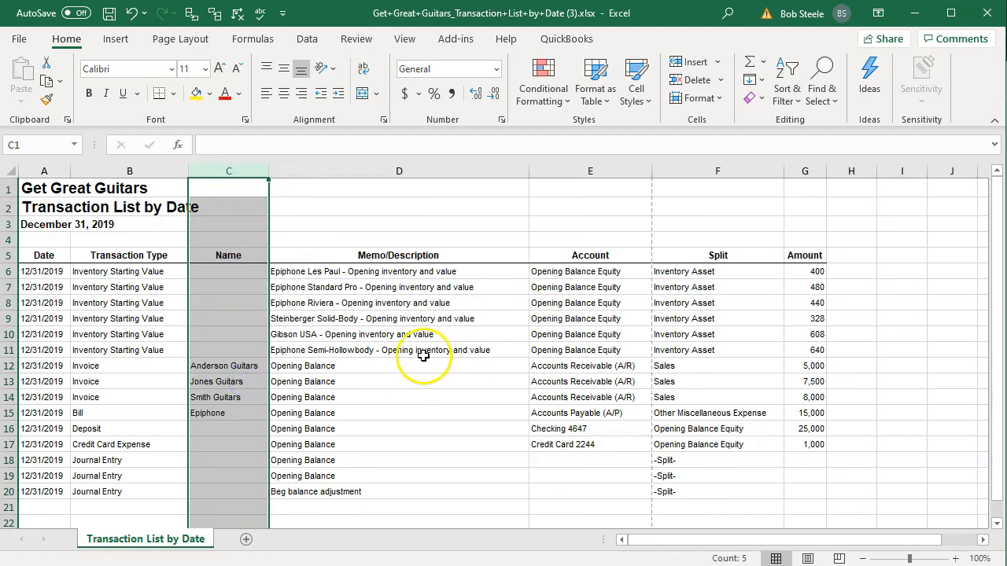
Step: Narrow the Transaction Type and Memo/Description columns to fit their longest entries
click(63, 565)
click(190, 172)
drag(191, 172, 166, 174)
click(165, 272)
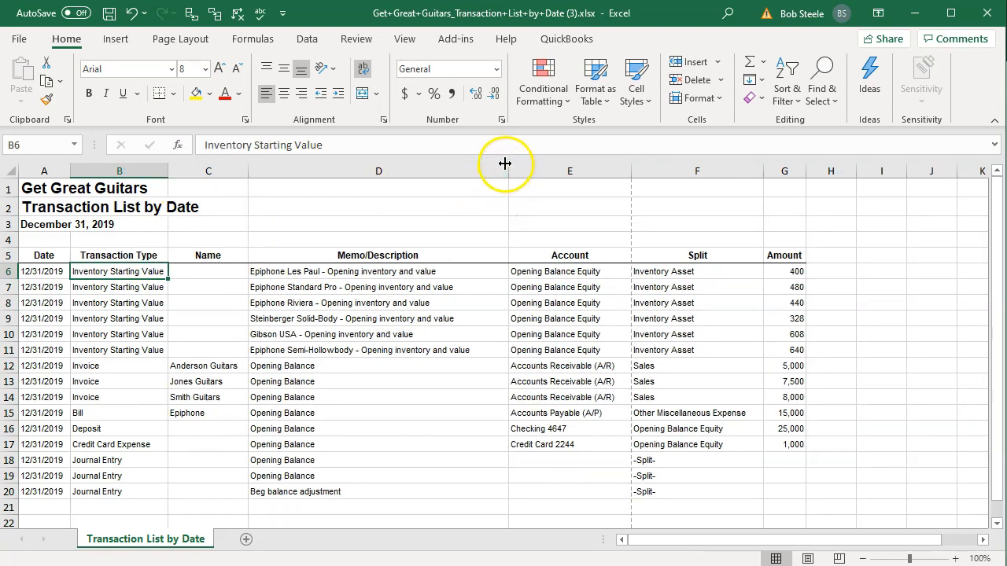
drag(504, 163, 470, 174)
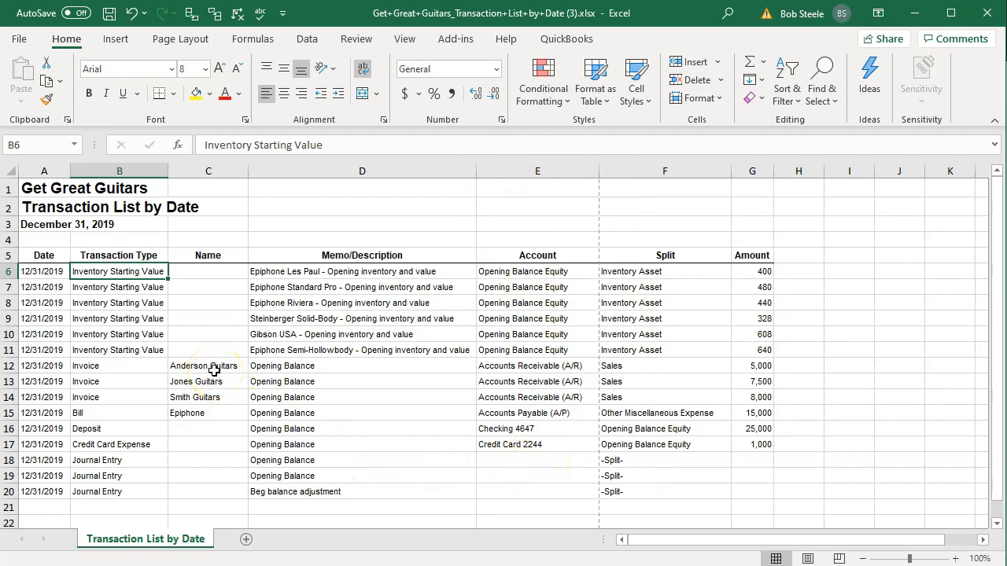
Step: Delete the Name column from the transaction list
click(211, 164)
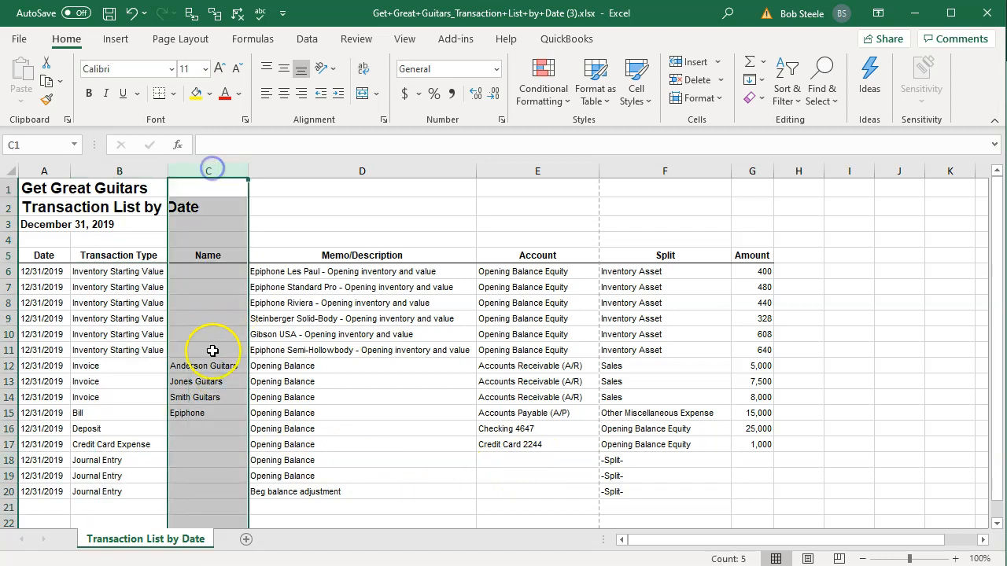
right_click(210, 338)
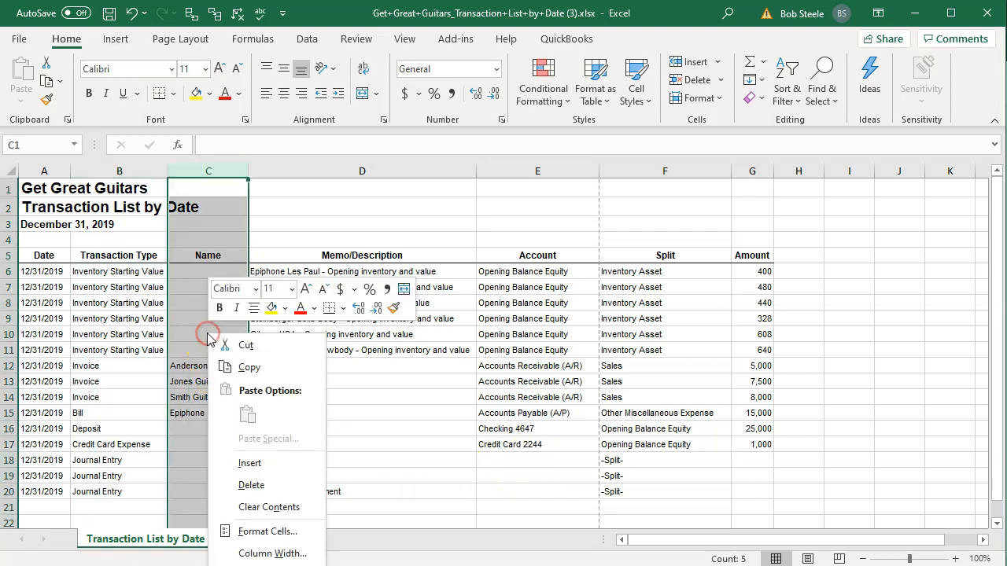
click(248, 483)
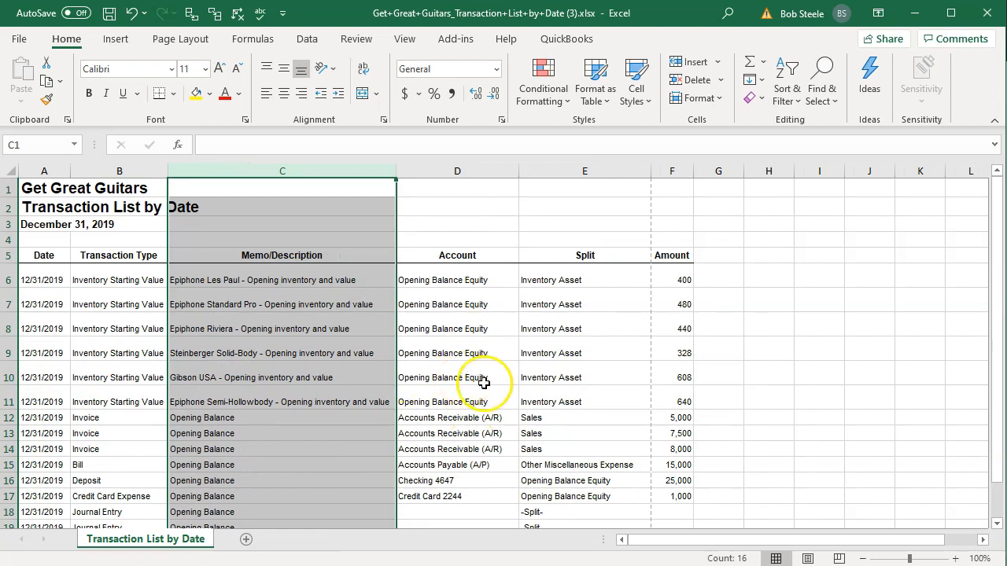
Step: Narrow the Split column slightly so it fits its longest entry
scroll(512, 375, down, 1)
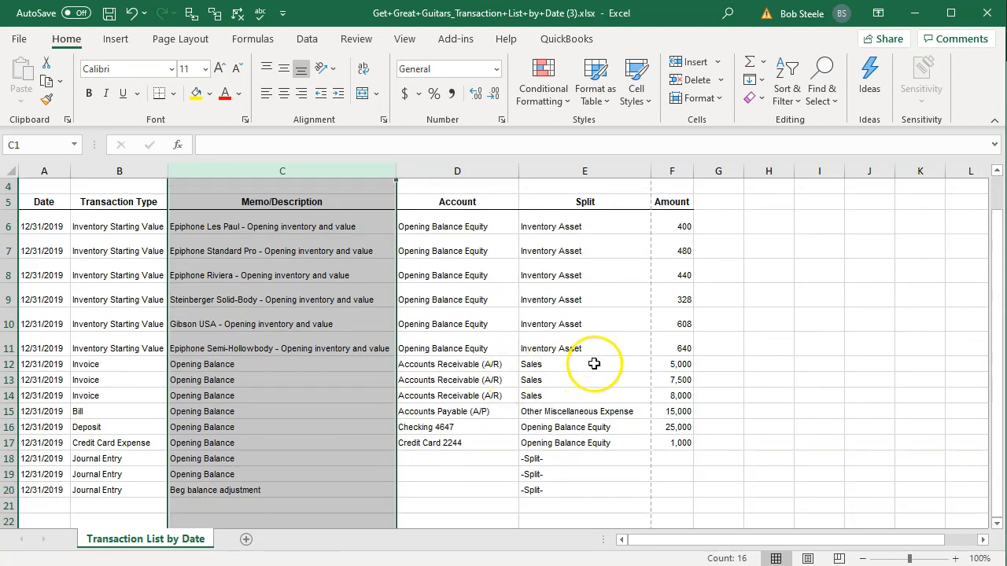
drag(650, 173, 639, 175)
click(632, 344)
scroll(631, 338, up, 1)
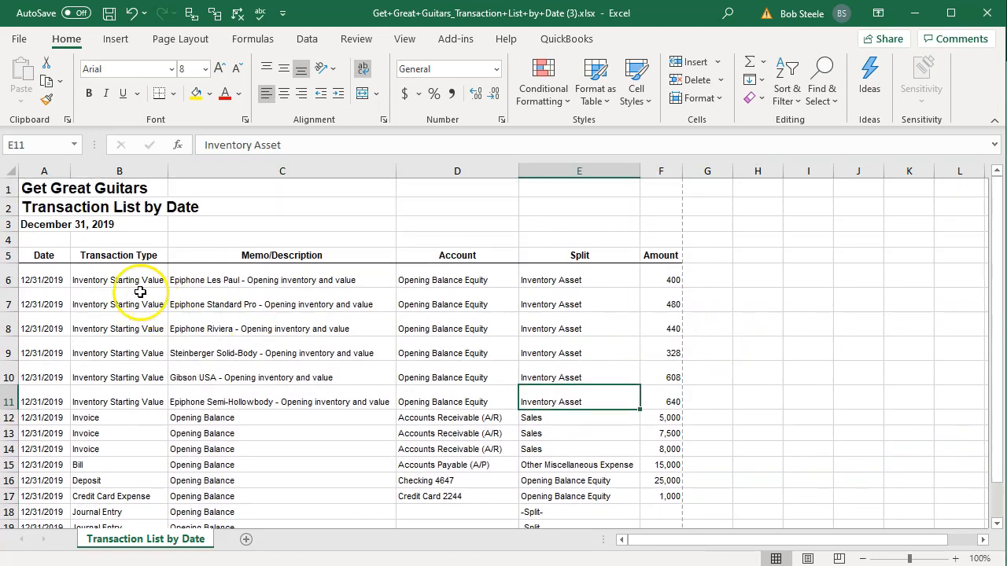
Step: Give transaction rows 6 to 20 one uniform, compact row height
drag(15, 279, 34, 515)
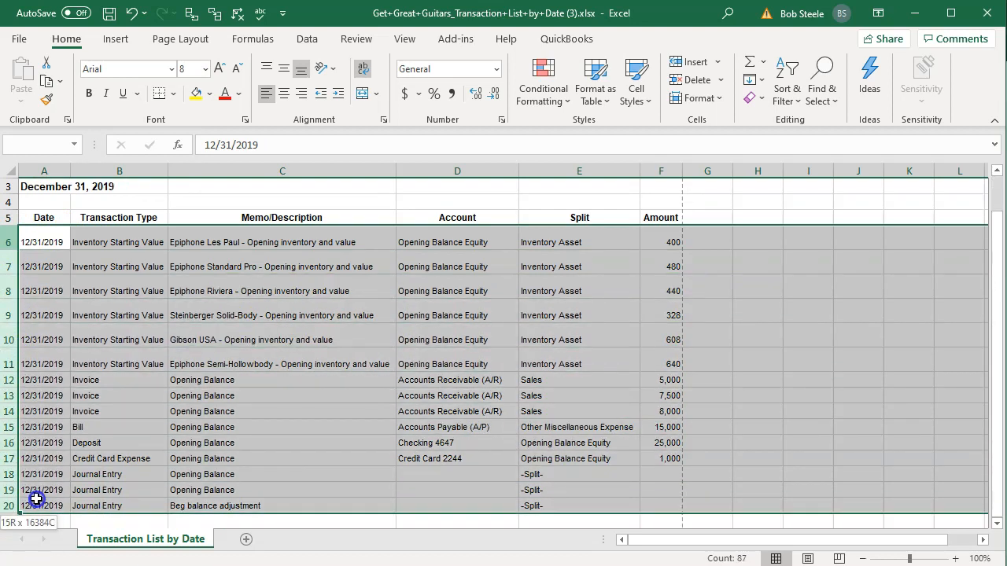
scroll(11, 378, up, 1)
drag(6, 360, 9, 332)
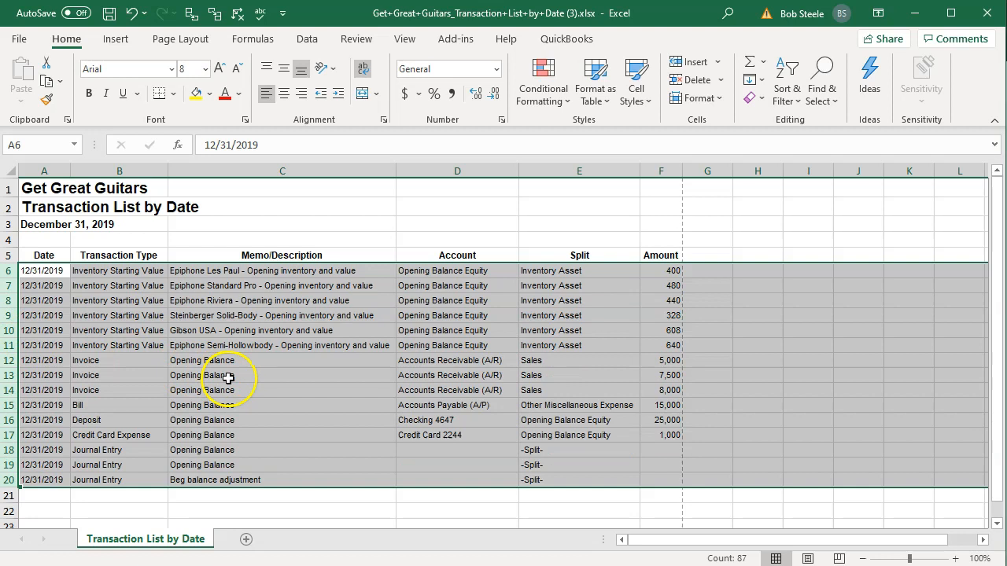
click(280, 407)
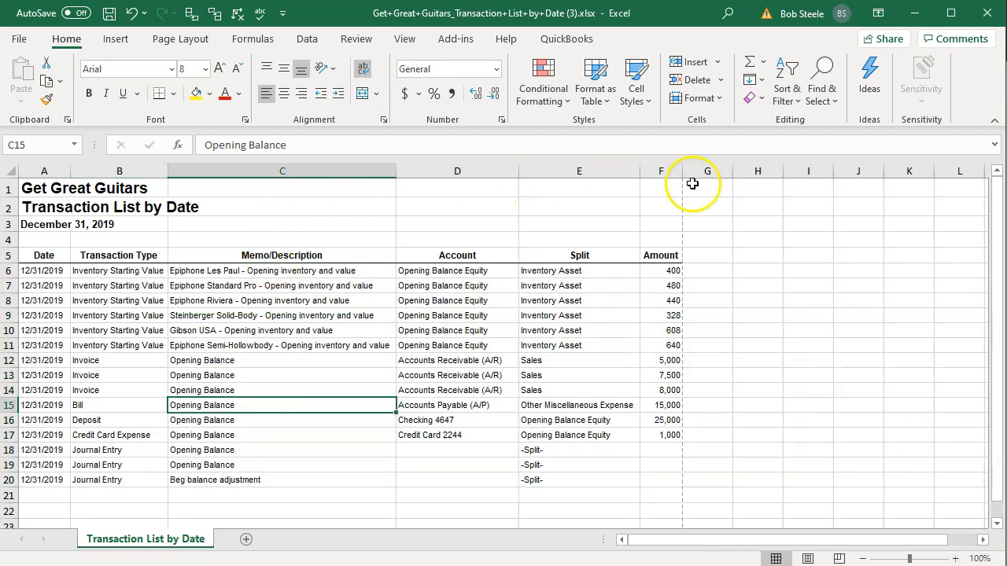
Step: Merge and center the company name across A1:F1, then undo the merge
drag(44, 188, 647, 187)
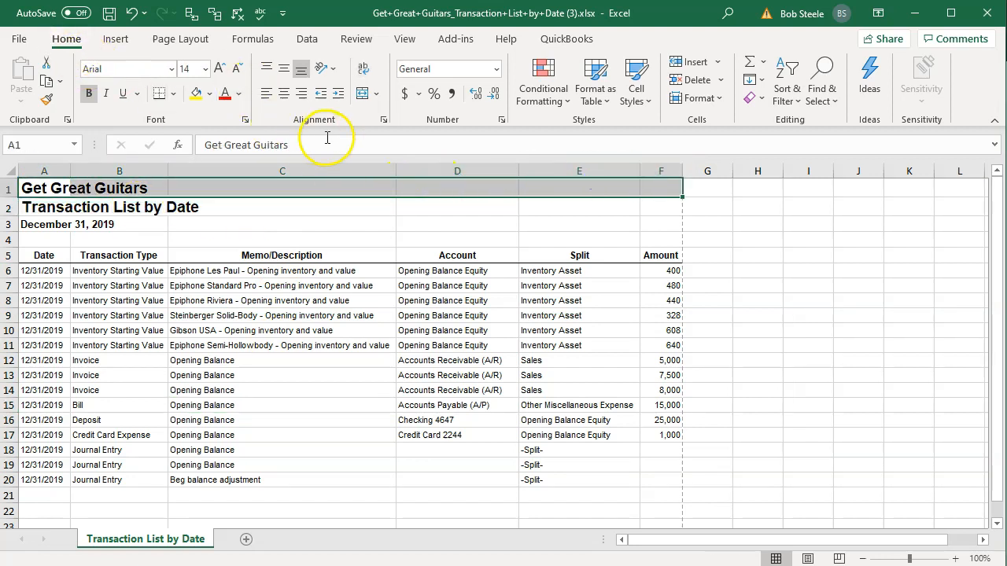
click(363, 95)
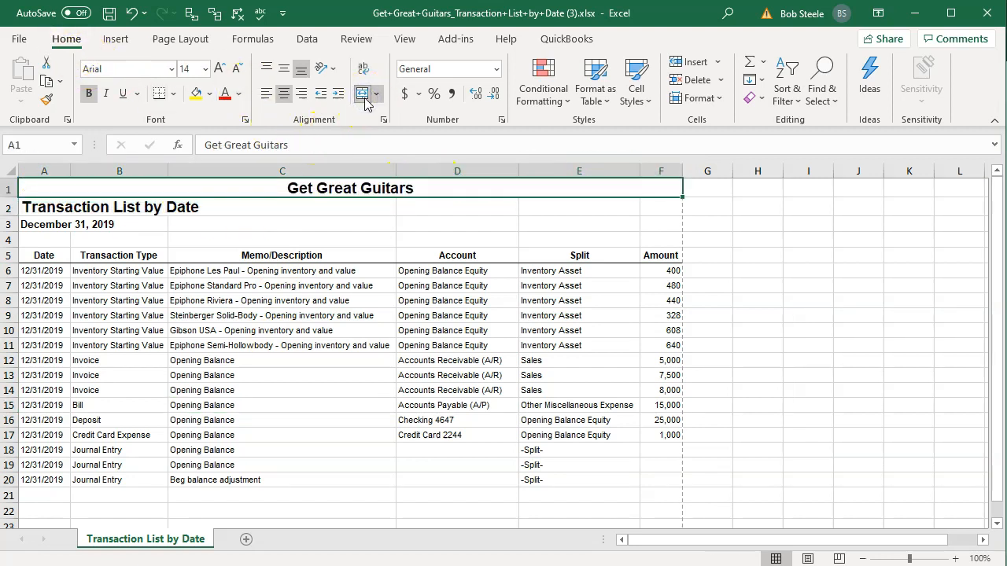
click(131, 12)
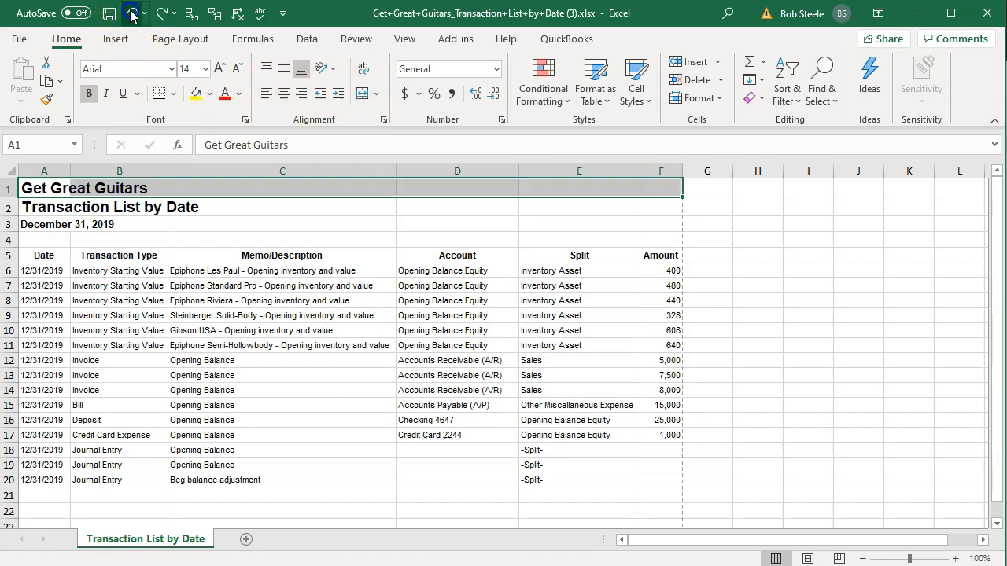
click(157, 206)
Step: Set the horizontal alignment of A1:F1 to Center Across Selection for the company name, without merging the cells
drag(35, 188, 656, 184)
right_click(318, 192)
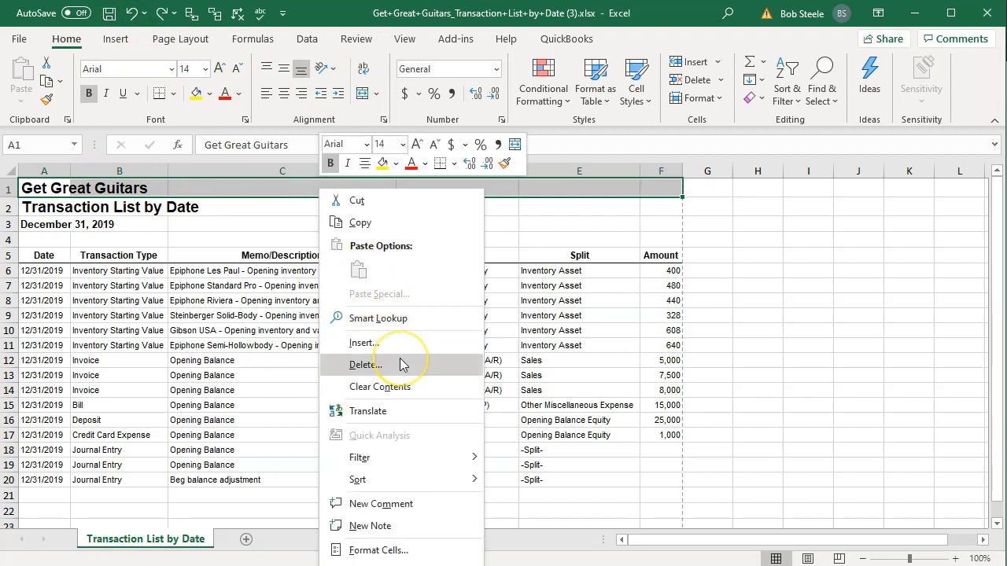
click(373, 550)
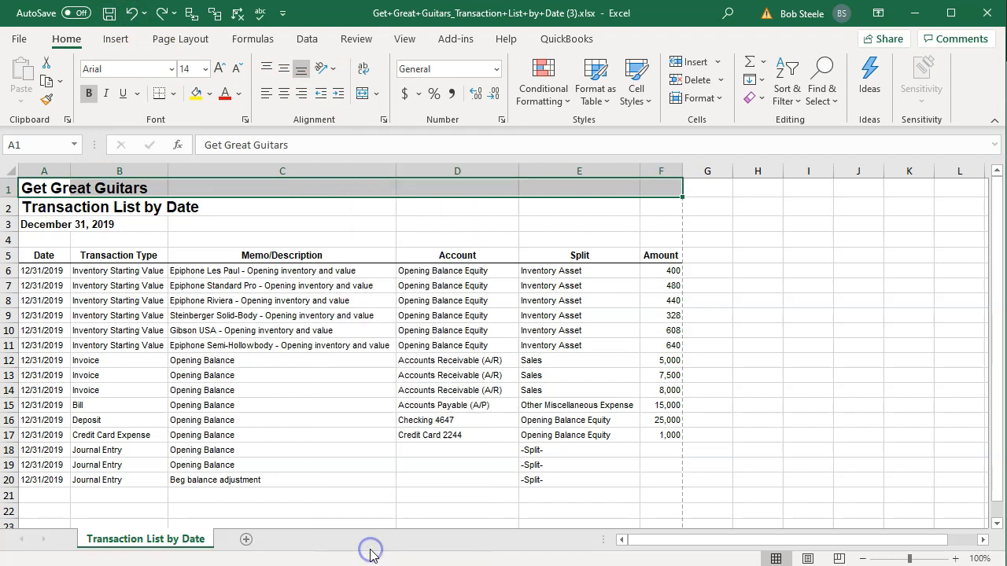
drag(314, 286, 452, 203)
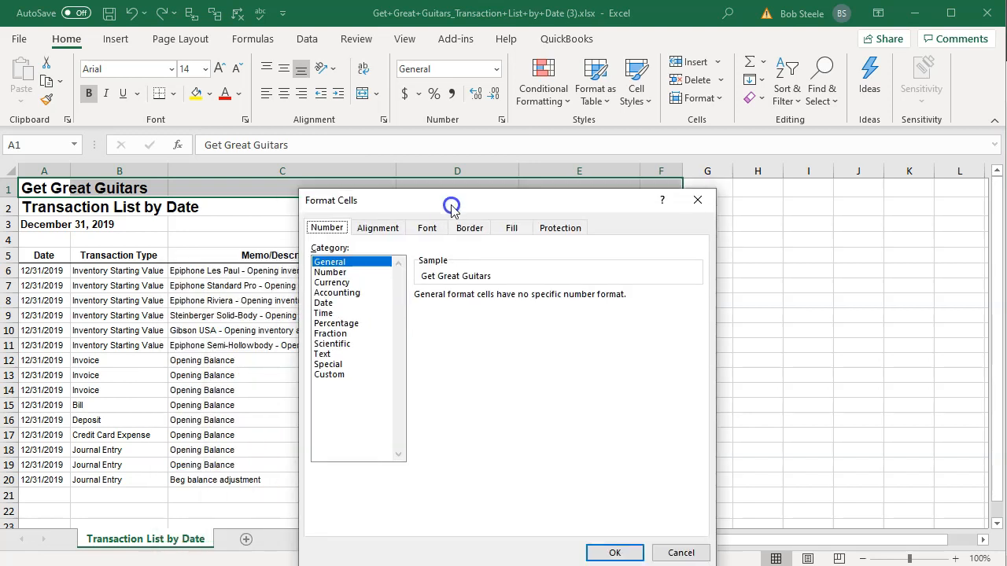
click(384, 234)
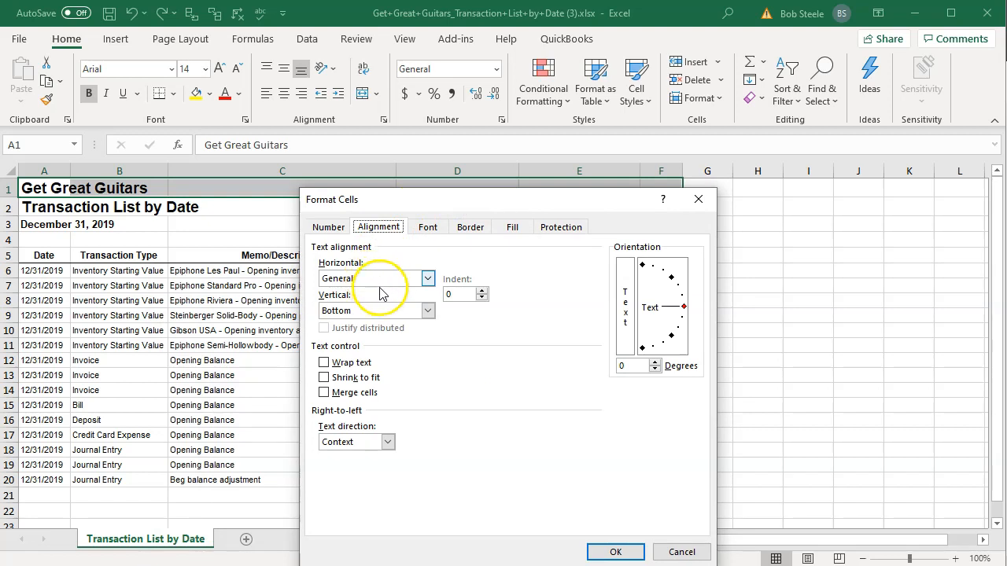
click(428, 280)
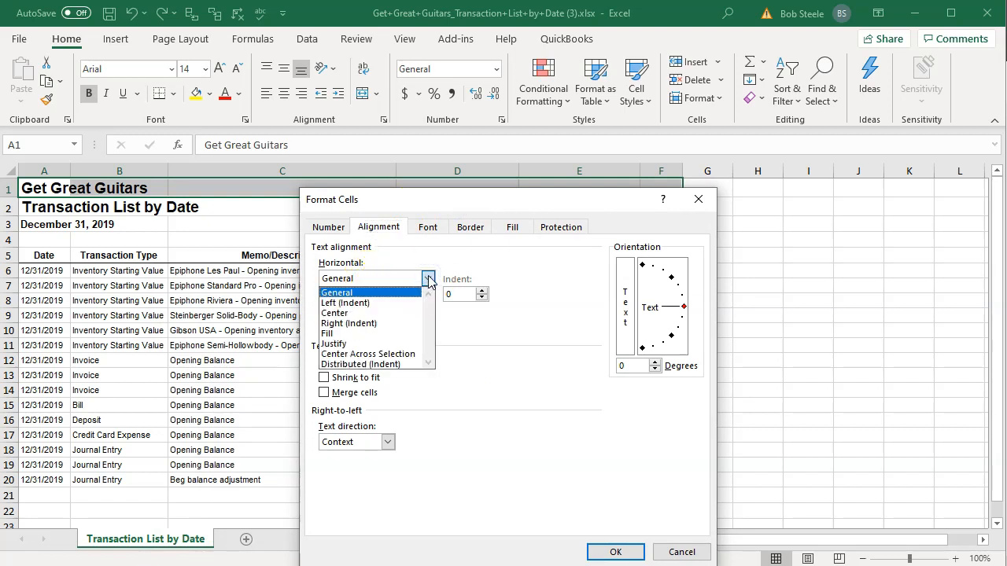
click(410, 355)
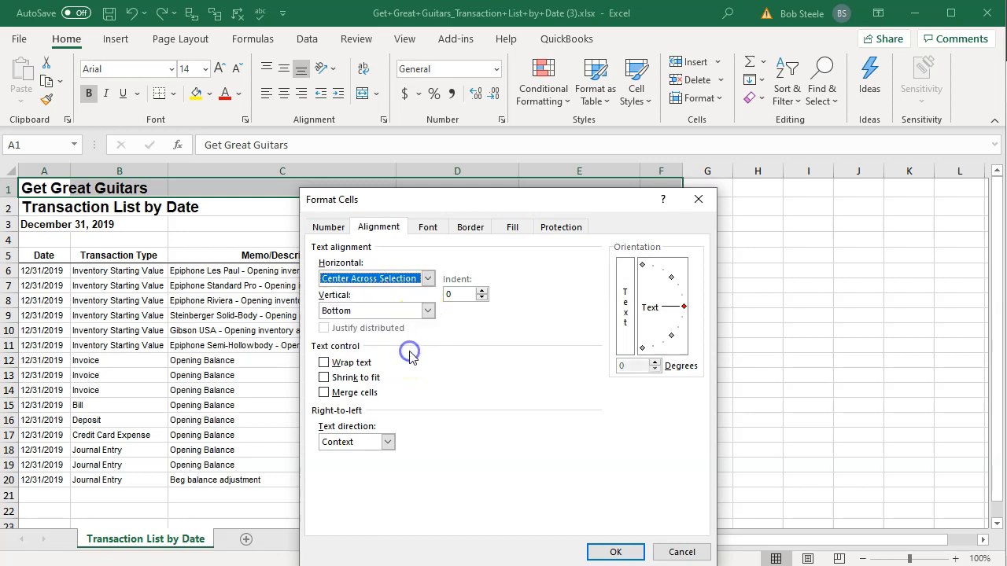
click(616, 553)
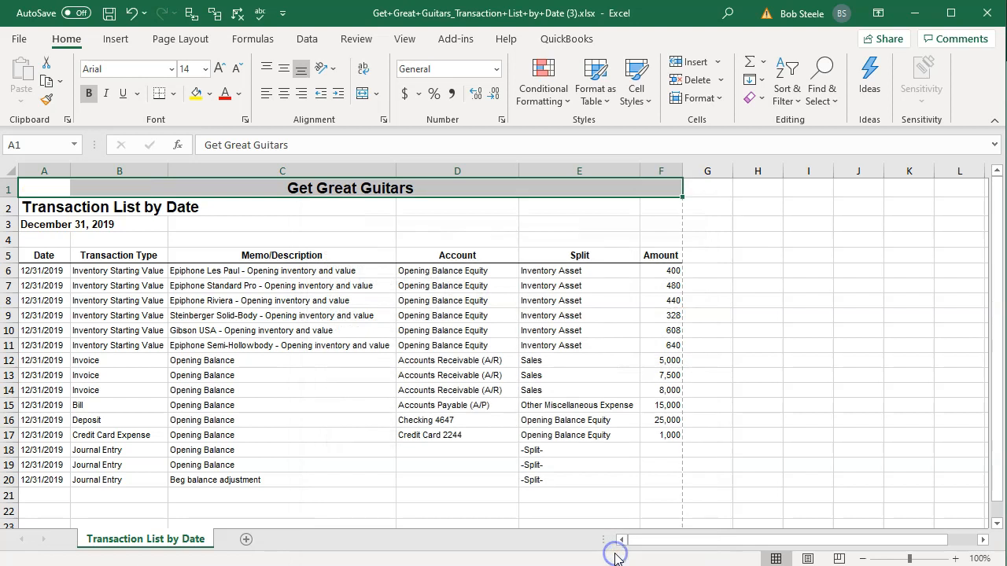
click(382, 317)
Step: Move through the individual cells of row 1 to examine which one holds the company name and whether they are separate
click(359, 192)
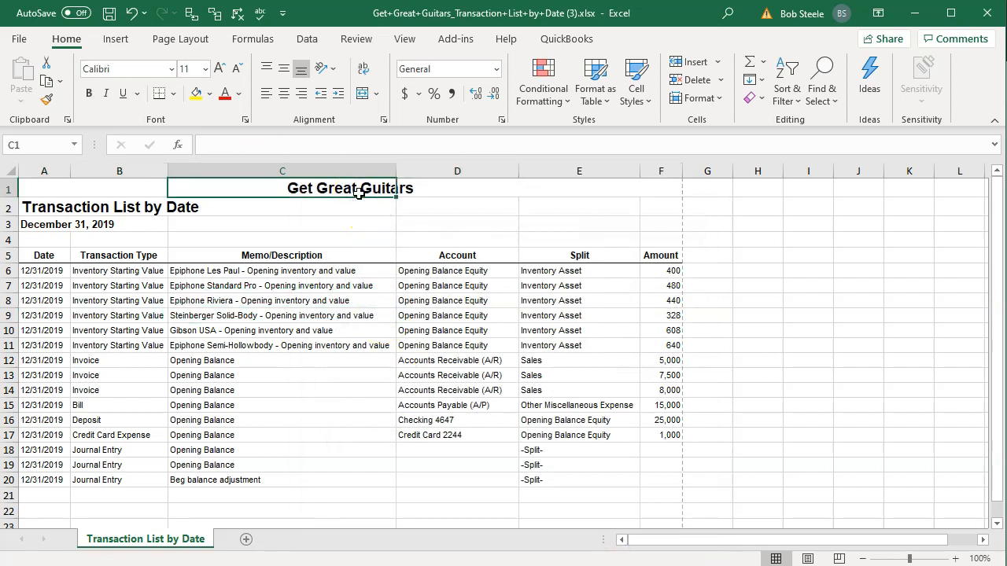
key(Left)
key(Right)
key(Right)
key(Right)
key(Right)
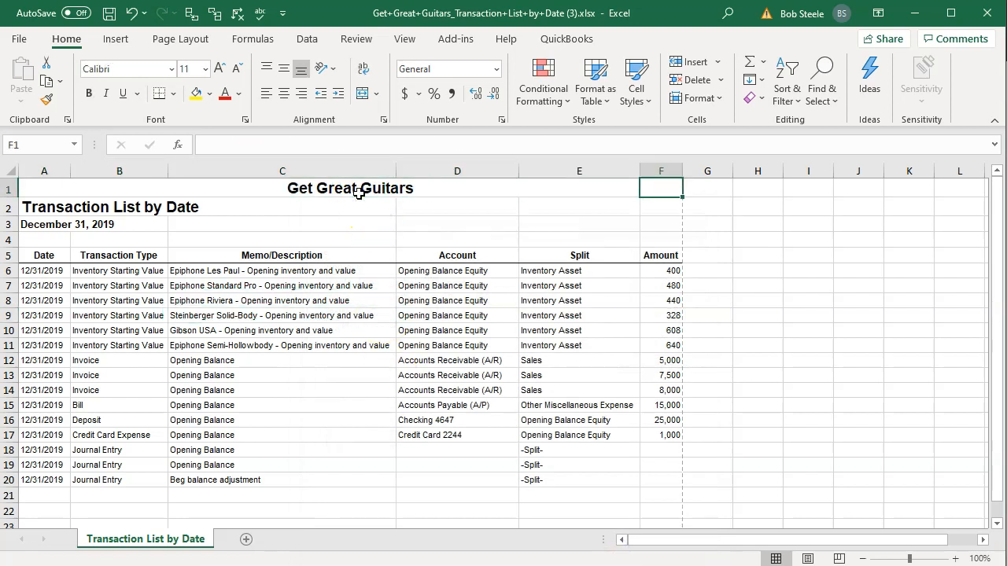
key(Left)
key(Left)
key(Left)
key(Left)
key(Left)
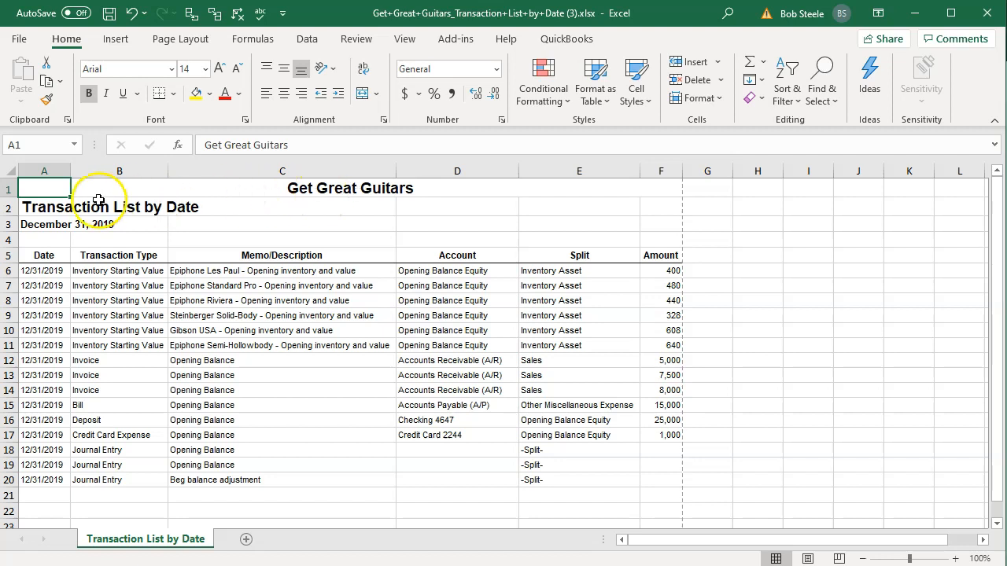
Step: Set the horizontal alignment of A2:F2 to Center Across Selection for the report title
drag(74, 201, 658, 209)
right_click(251, 204)
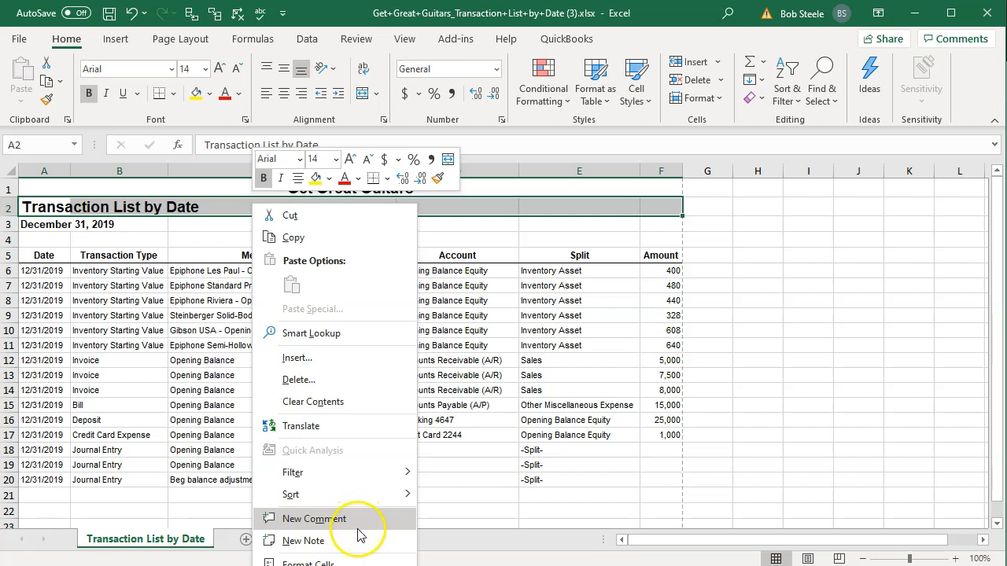
click(346, 563)
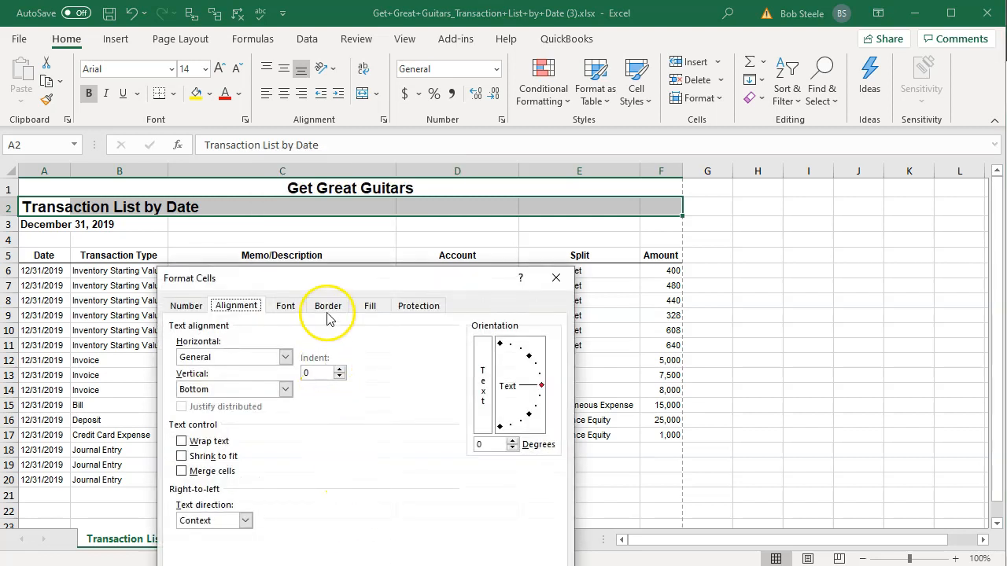
click(285, 358)
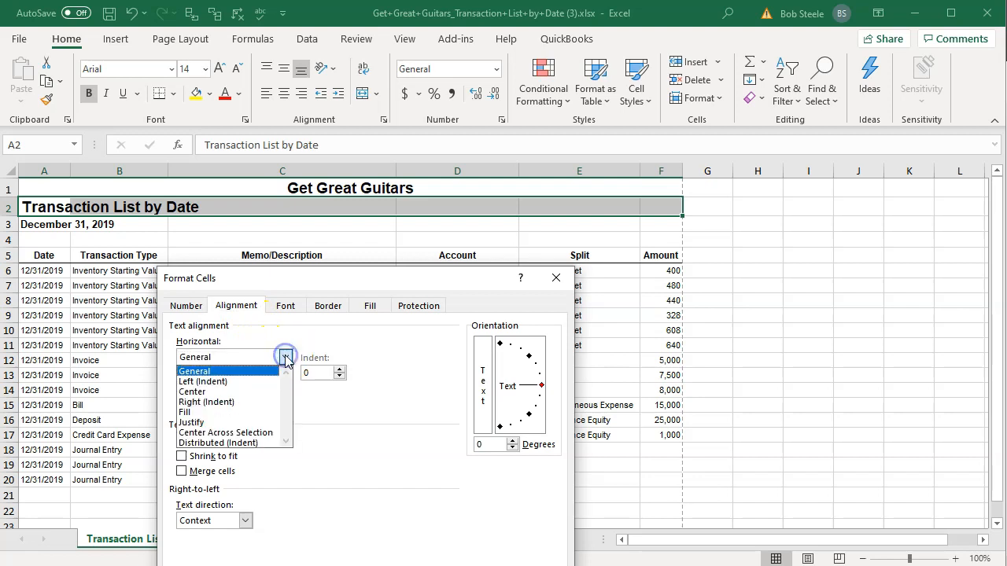
click(277, 432)
drag(400, 277, 492, 171)
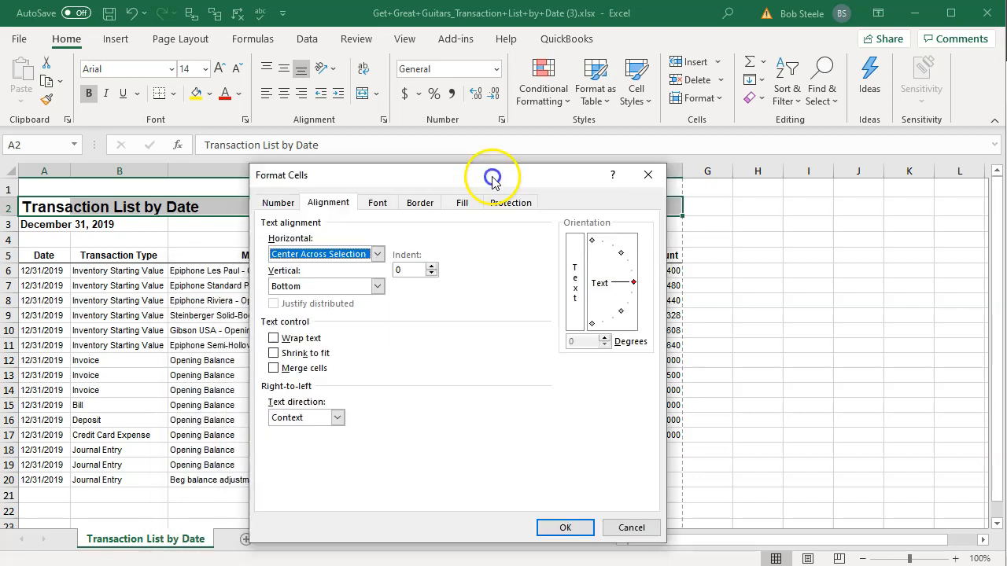
click(565, 524)
click(334, 348)
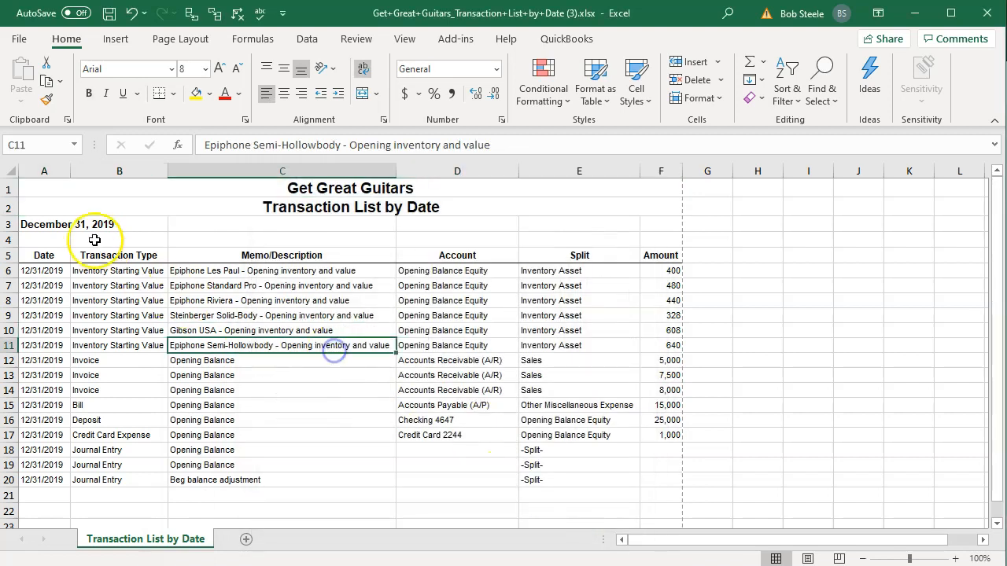
Step: Set the horizontal alignment of A3:F3 to Center Across Selection for the report date
drag(49, 224, 649, 225)
right_click(469, 221)
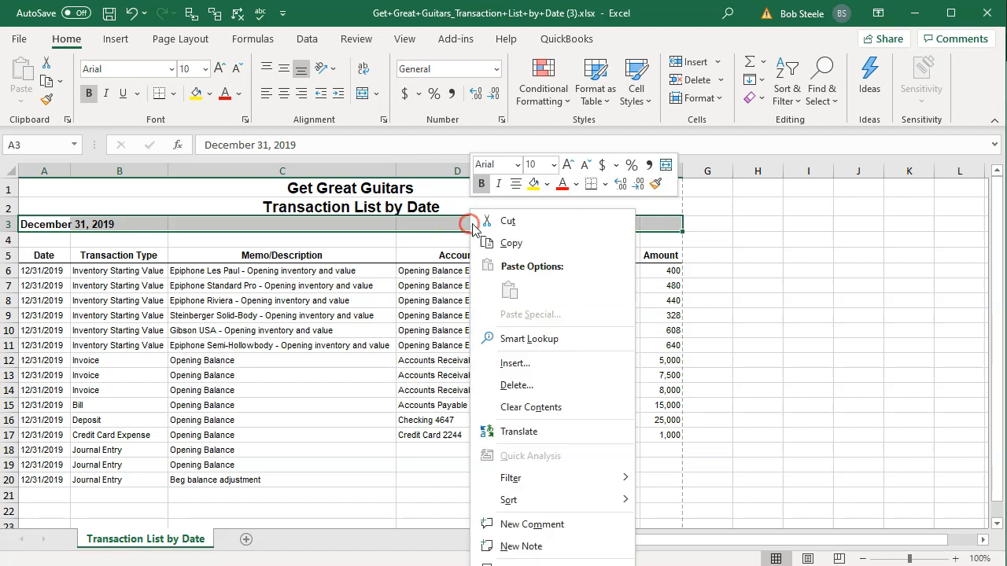
click(536, 565)
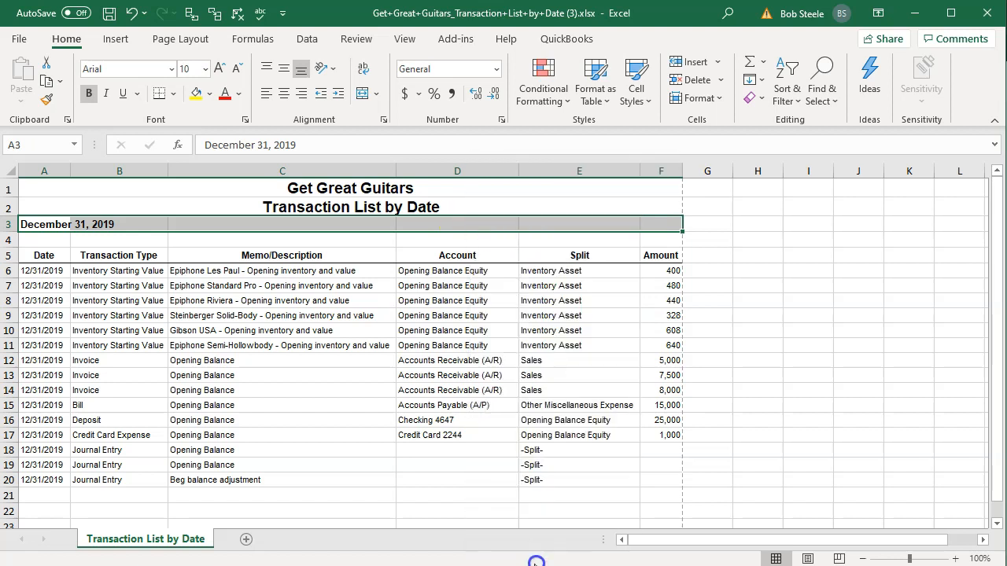
drag(449, 236, 531, 204)
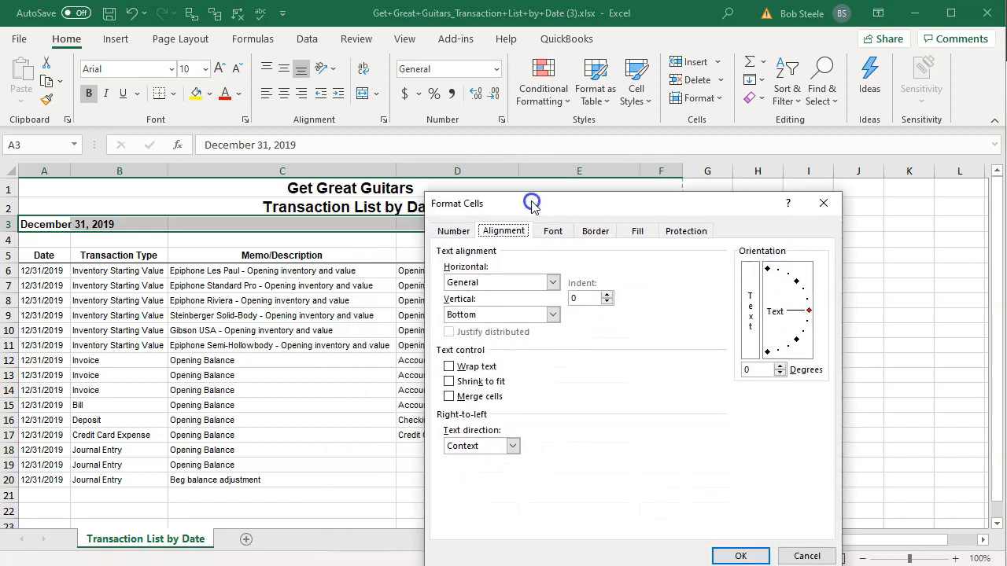
click(551, 282)
click(541, 358)
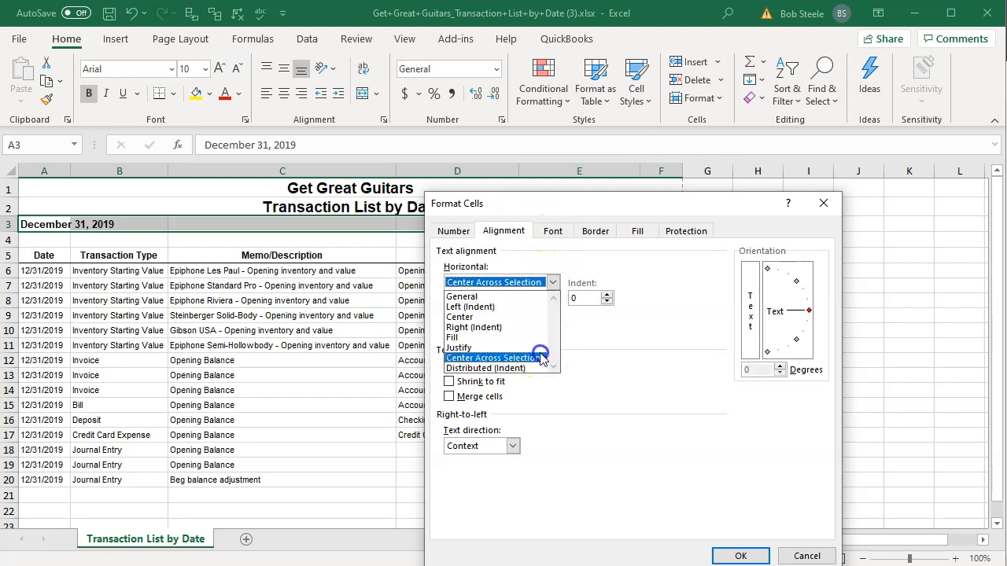
click(742, 556)
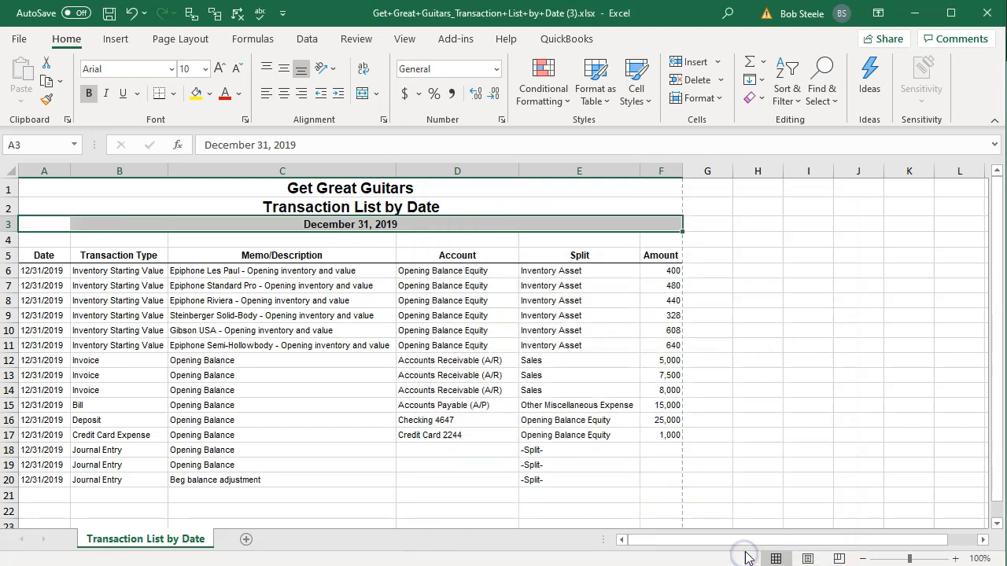
Step: Add a new worksheet after Trial Balance in Financial Statements.xlsx and name it Trans Detail
click(389, 401)
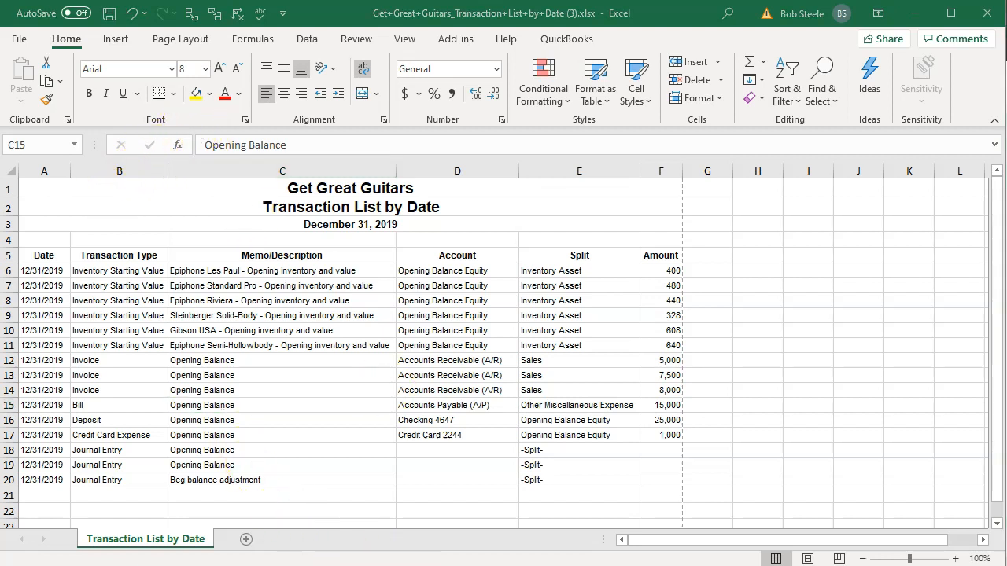
click(521, 563)
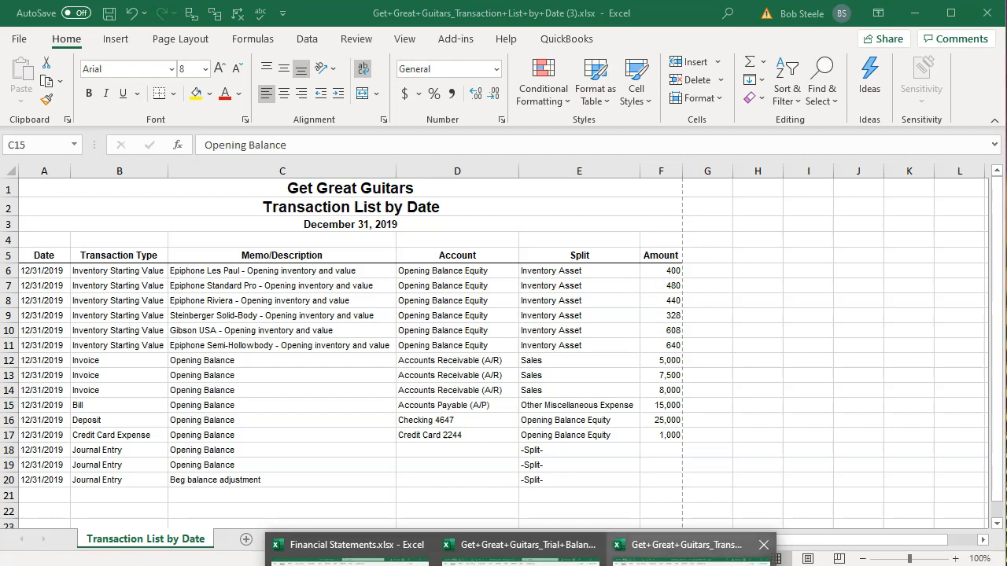
click(515, 544)
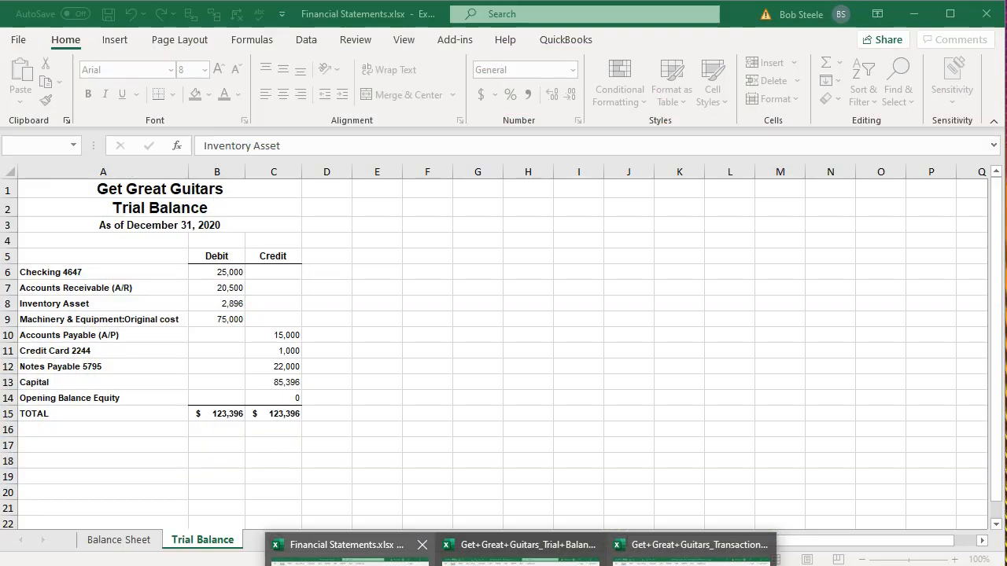
click(346, 555)
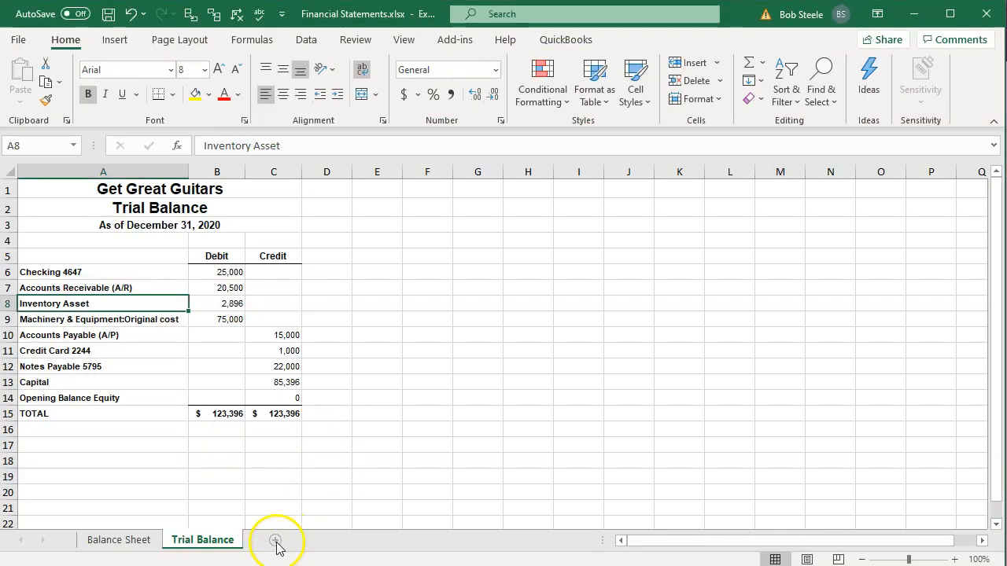
click(276, 541)
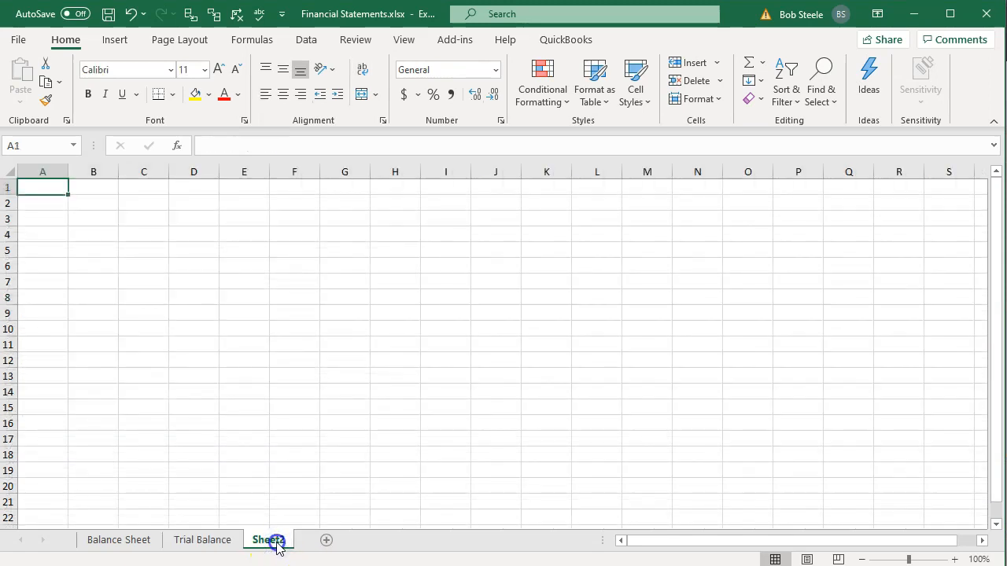
double_click(271, 541)
text(Trans Detail)
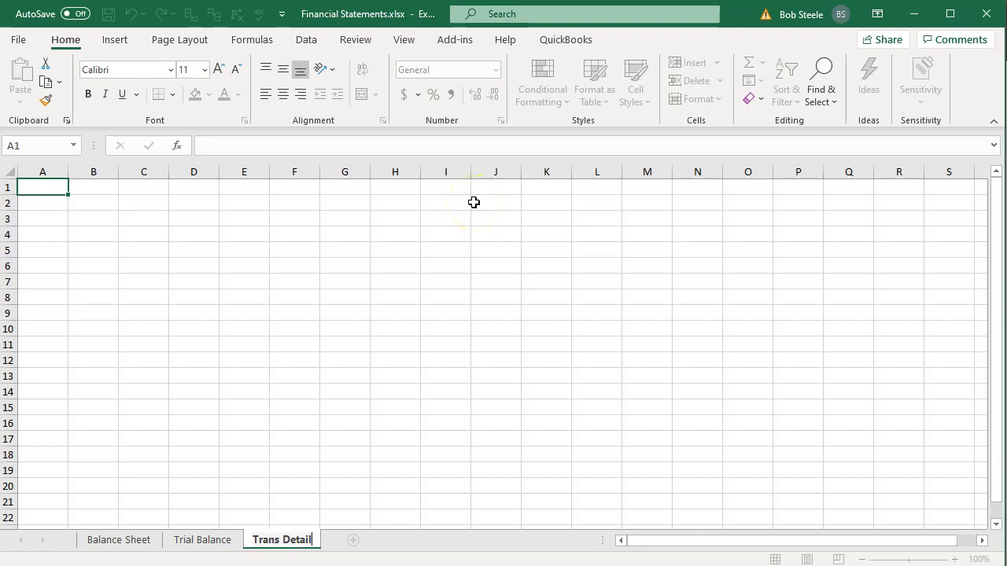
click(473, 202)
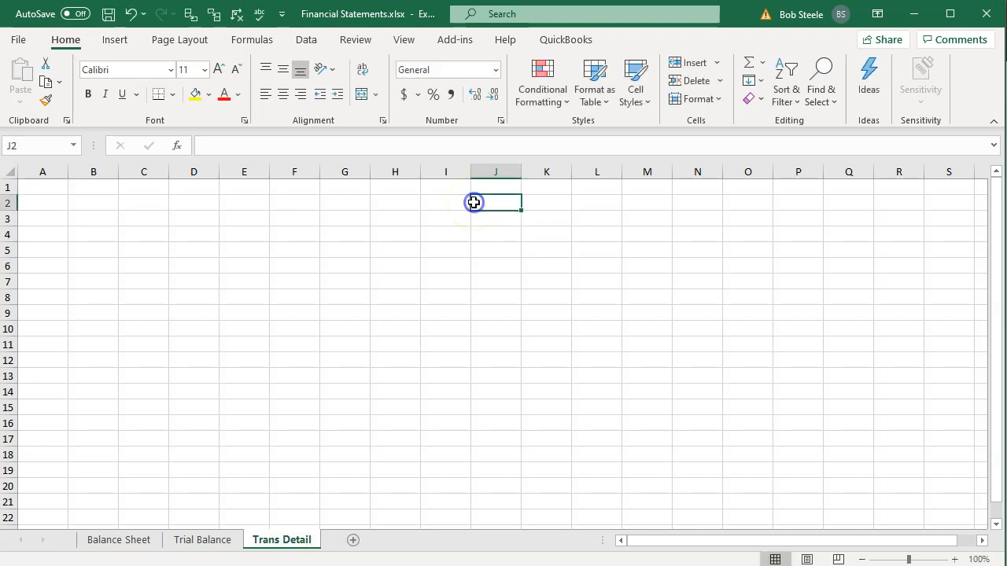
Step: Copy the entire Transaction List by Date worksheet and paste it at A1 of the Trans Detail sheet in Financial Statements.xlsx
mouse_move(519, 565)
click(692, 544)
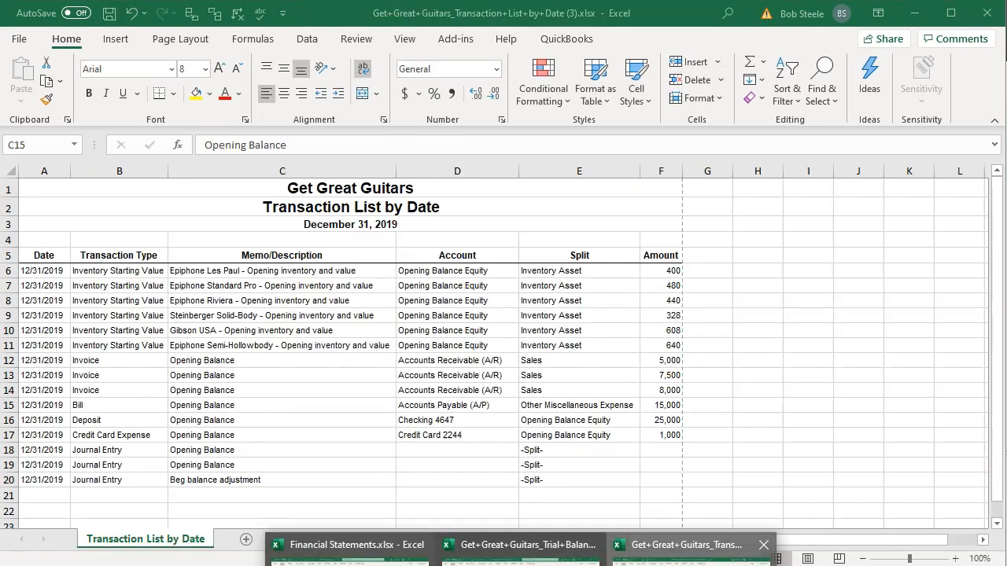
click(140, 315)
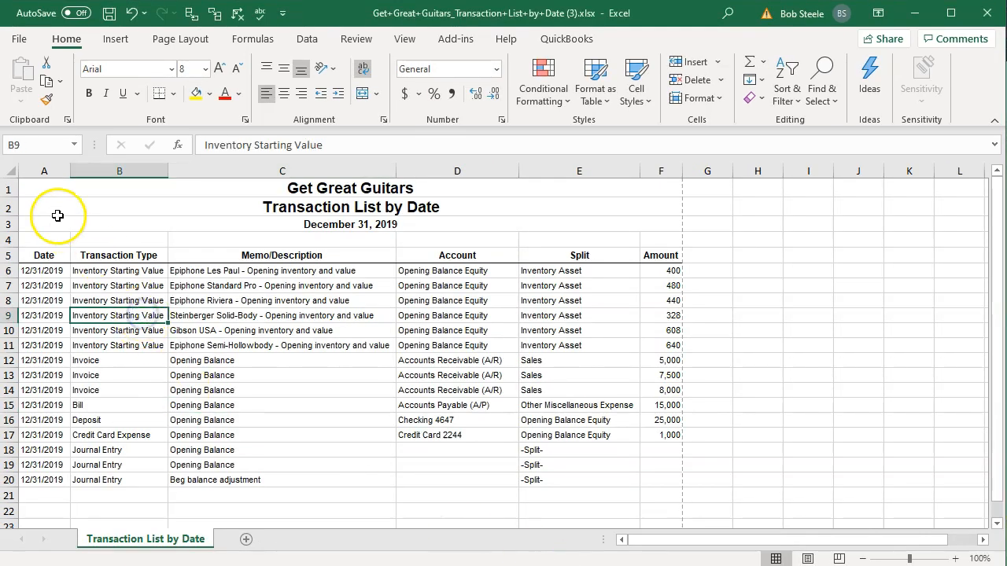
click(8, 171)
right_click(106, 313)
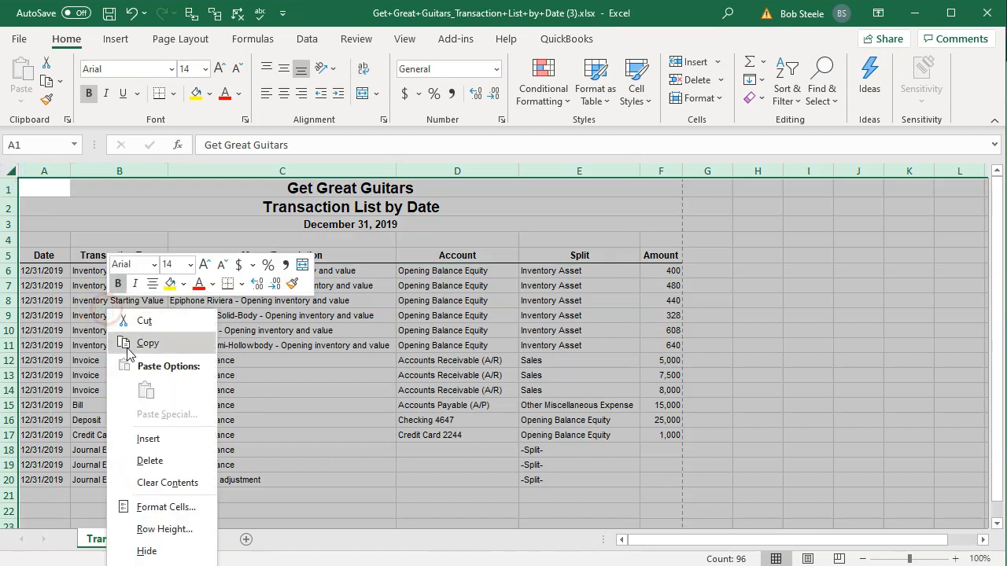
click(147, 343)
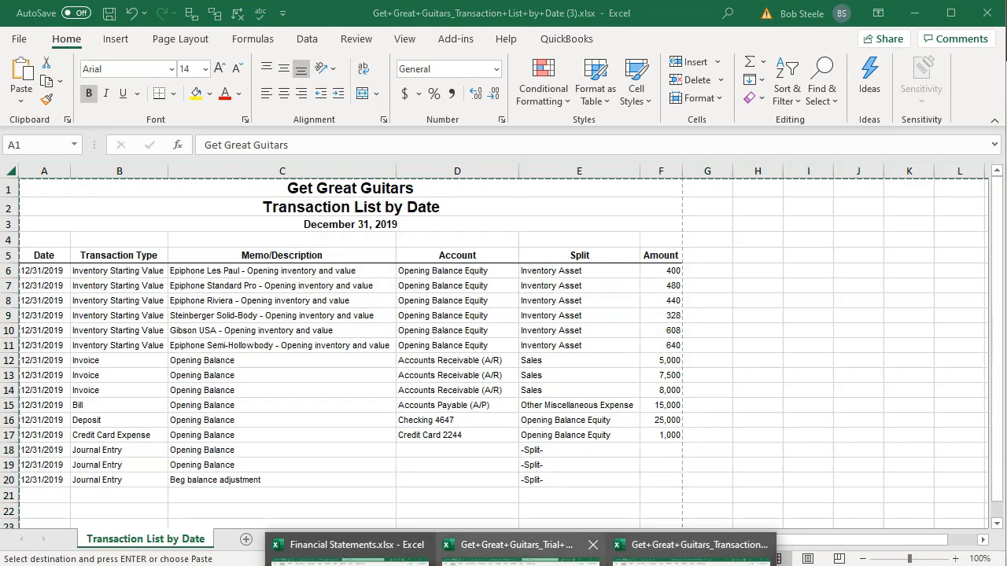
click(348, 546)
click(275, 362)
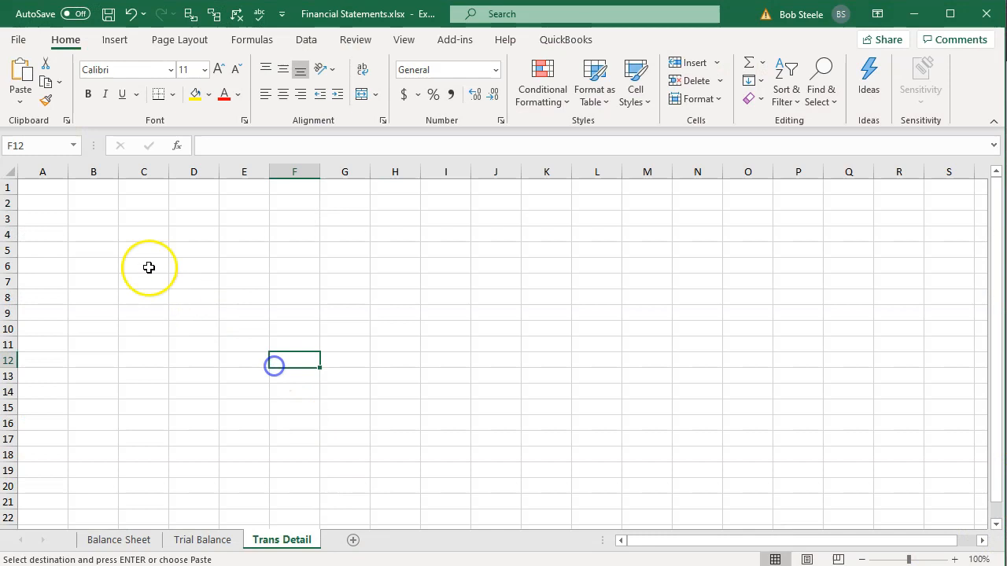
click(49, 186)
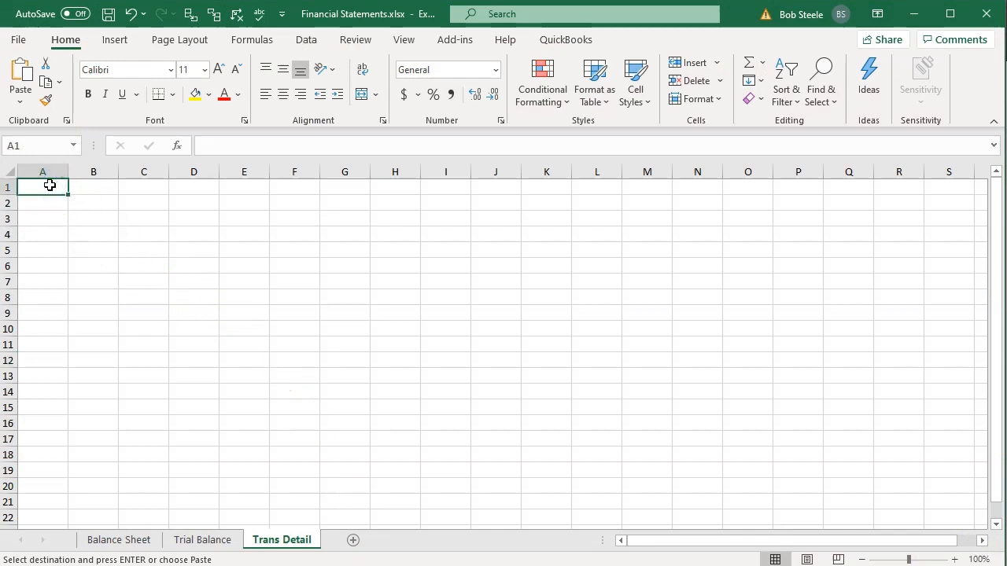
key(ctrl+v)
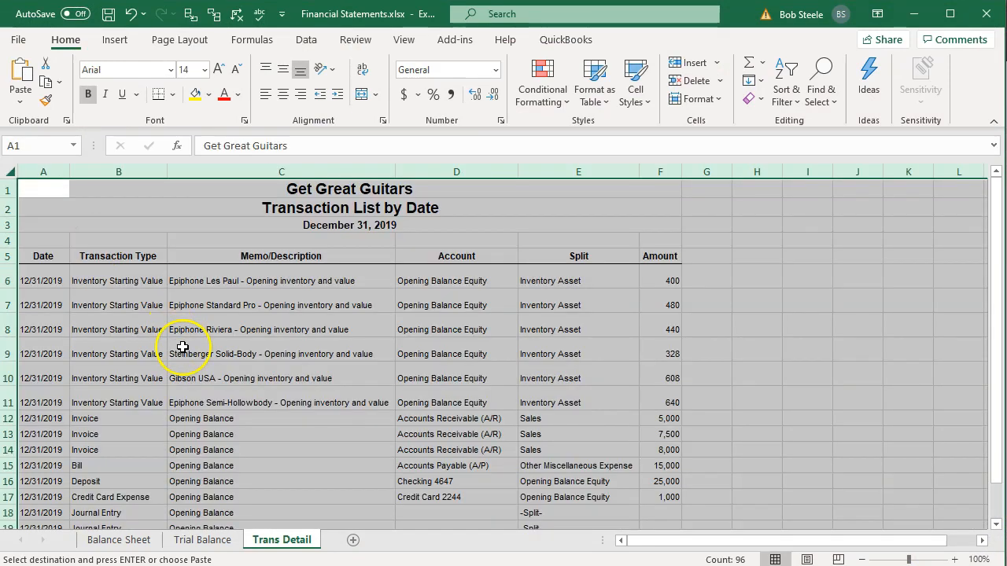
click(186, 379)
scroll(186, 380, down, 1)
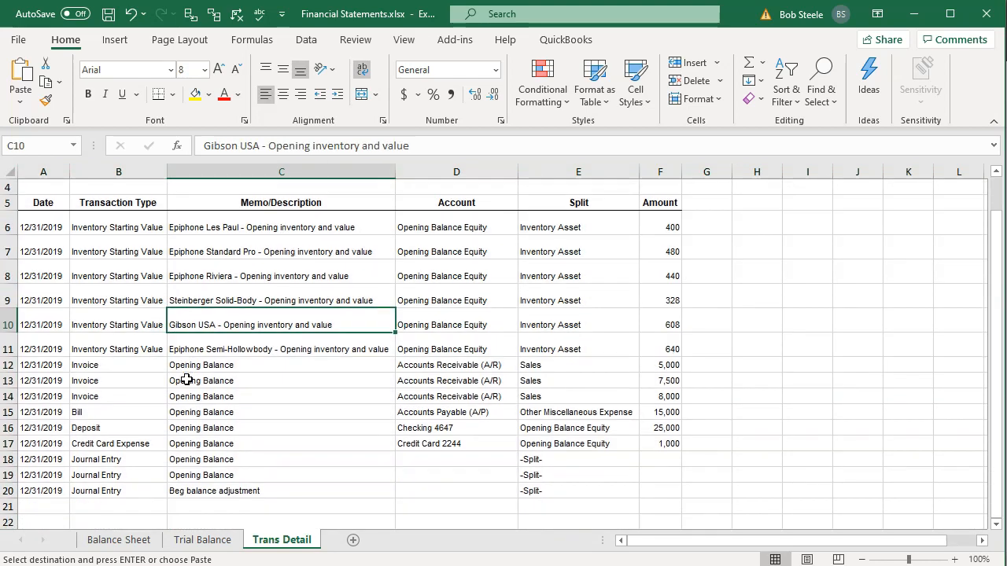
scroll(186, 379, up, 1)
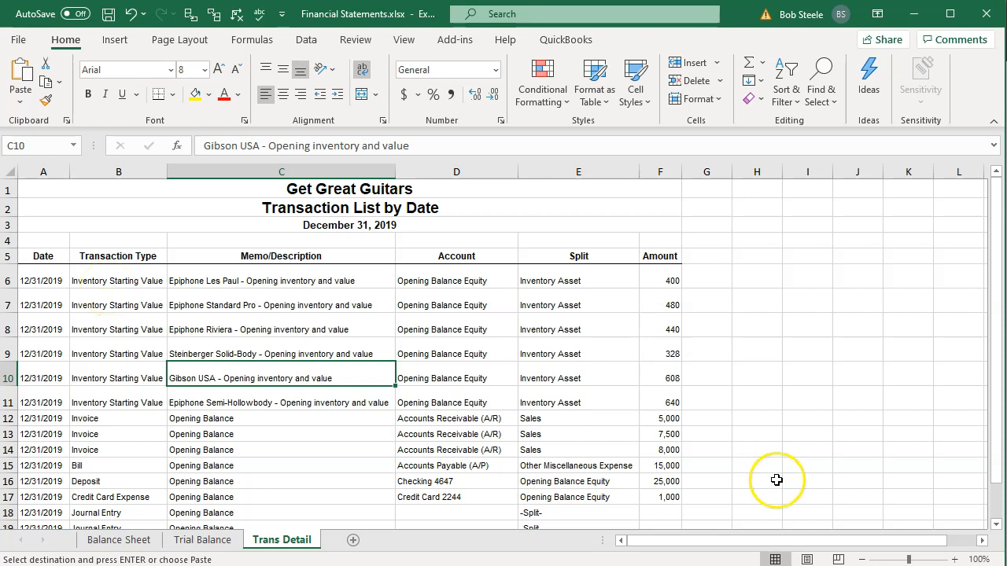
Step: Check the Trans Detail sheet's page breaks, set its orientation to landscape and save the workbook
click(807, 559)
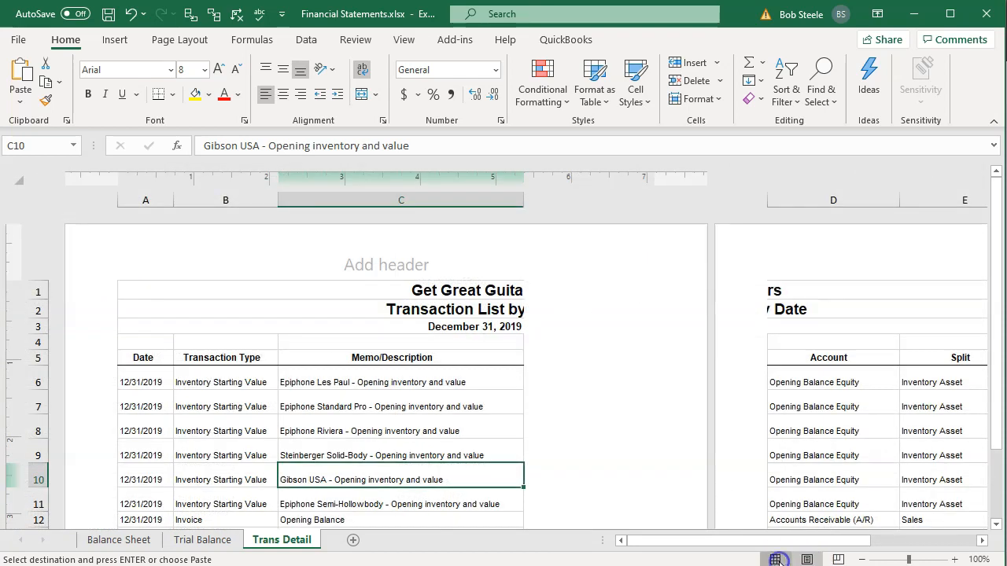
click(775, 559)
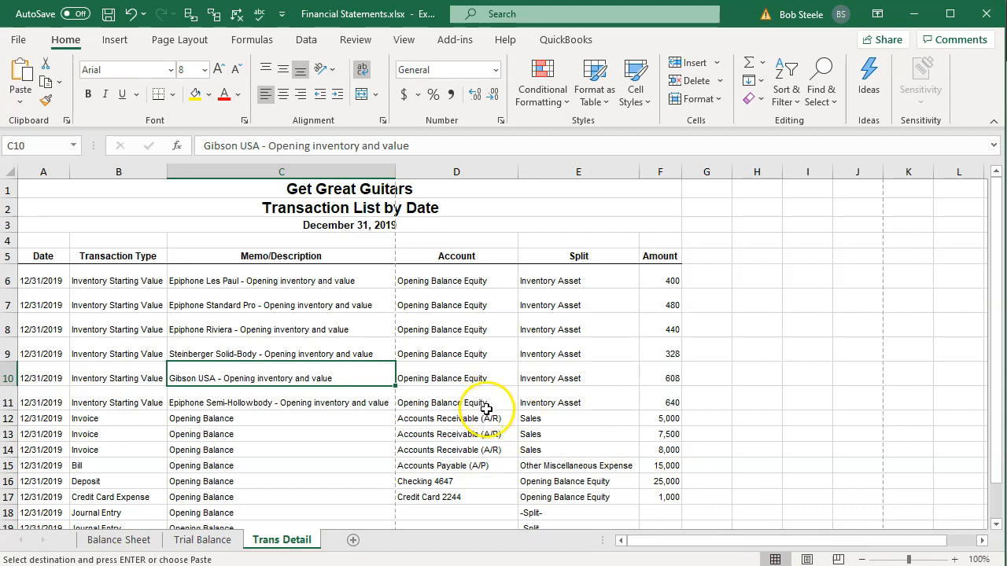
click(187, 44)
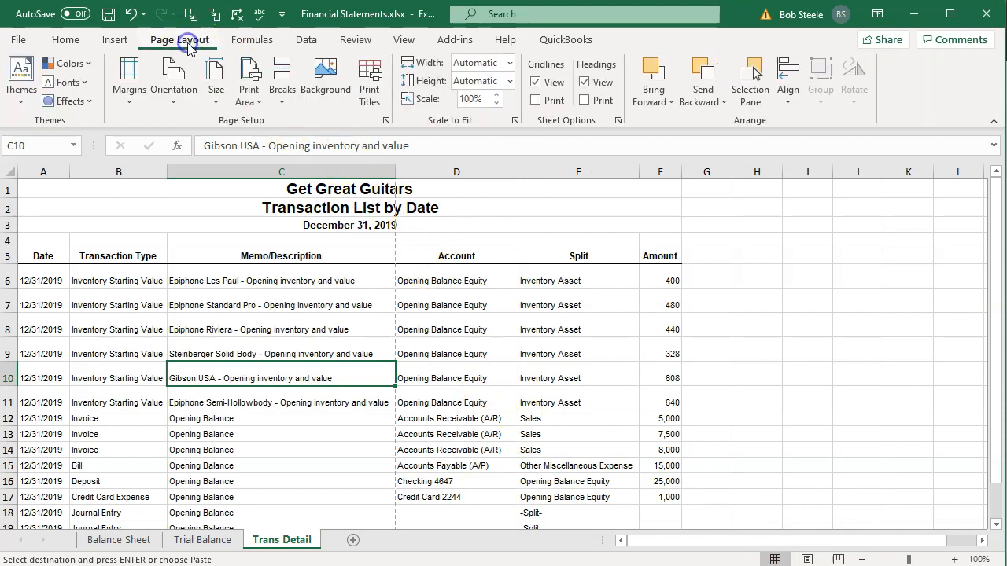
click(189, 107)
click(198, 160)
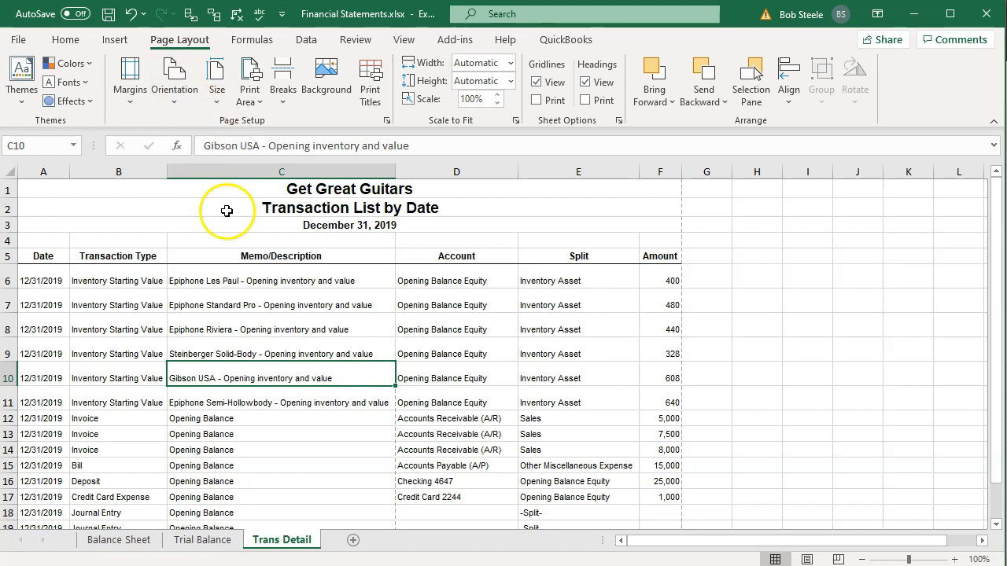
click(296, 415)
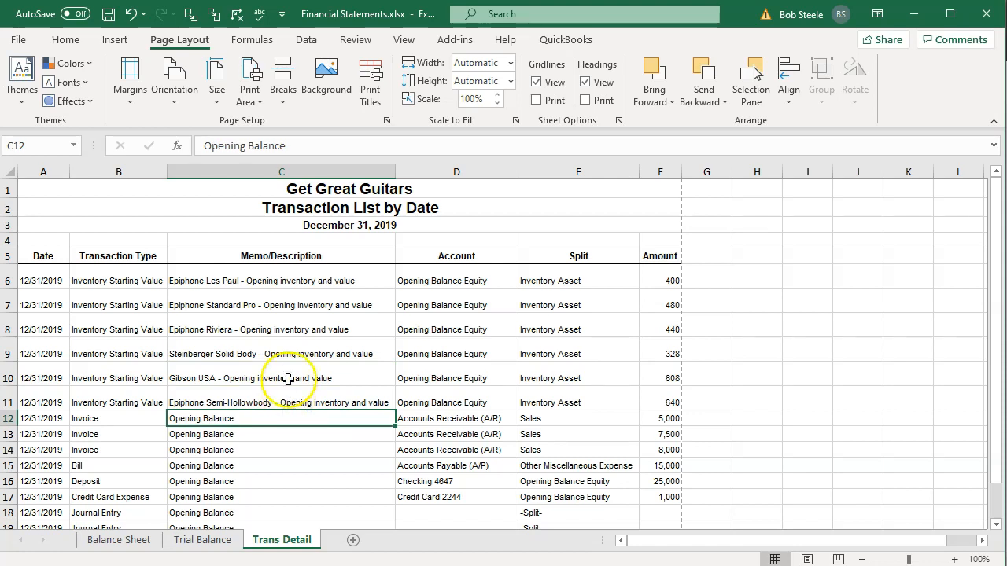
click(107, 14)
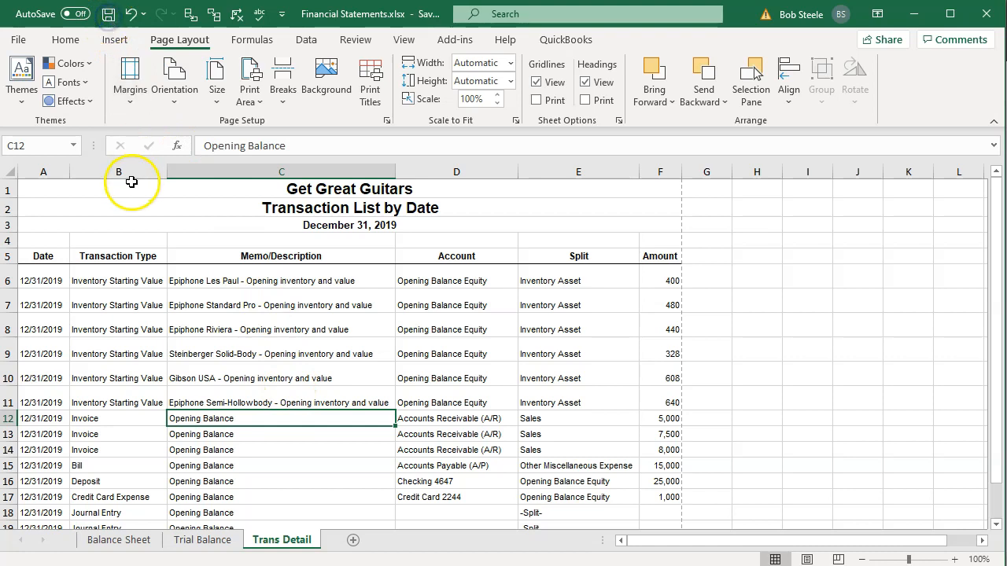
Step: Print the entire workbook with CutePDF Writer after previewing its pages, saving it as Financial Statements.pdf in the 6 New Company Files folder
click(22, 40)
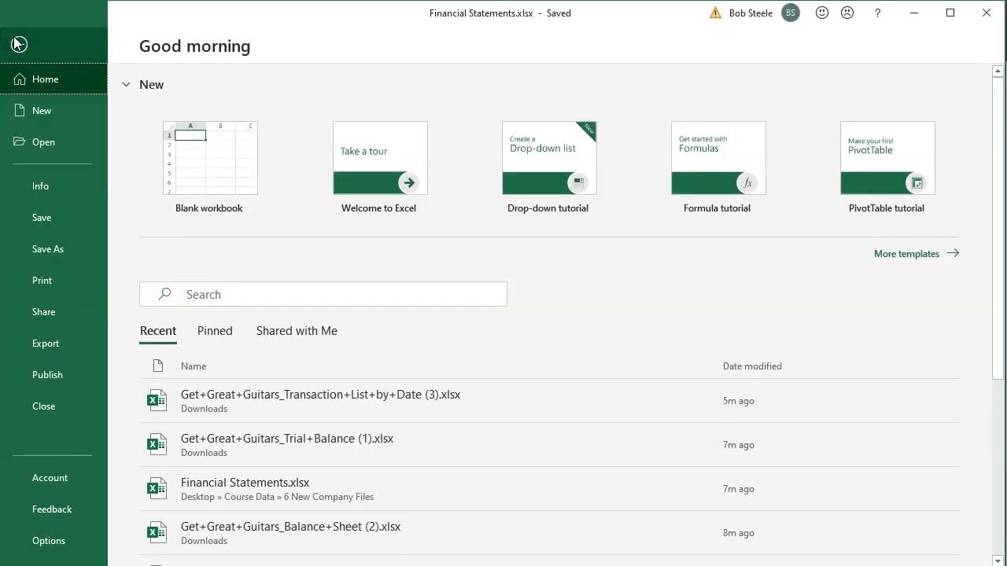
click(47, 275)
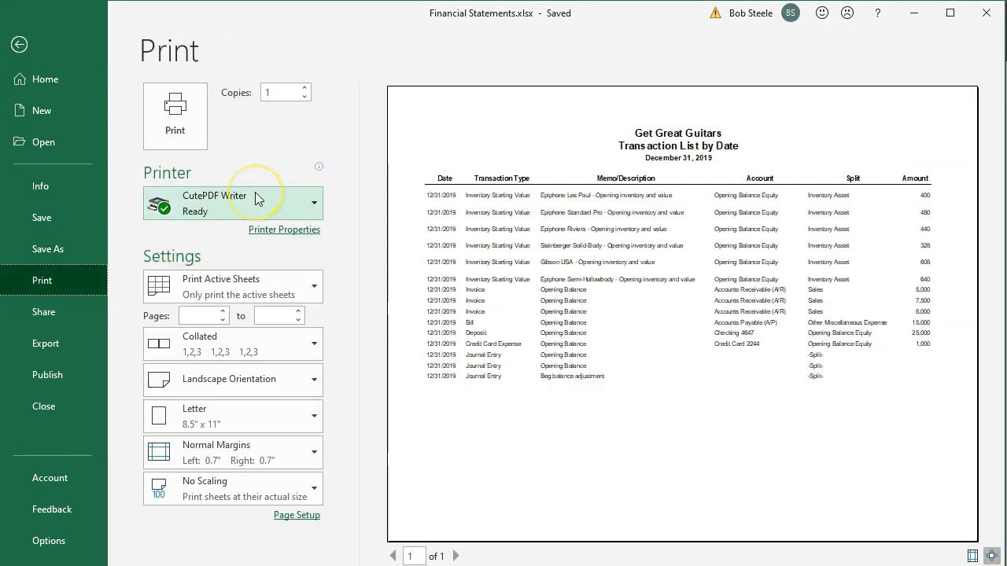
click(292, 291)
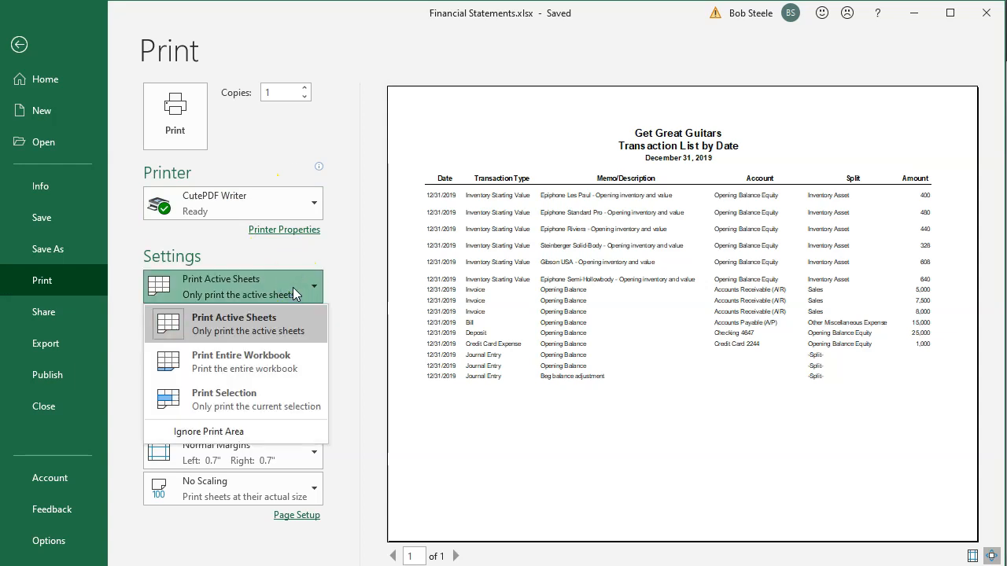
click(288, 364)
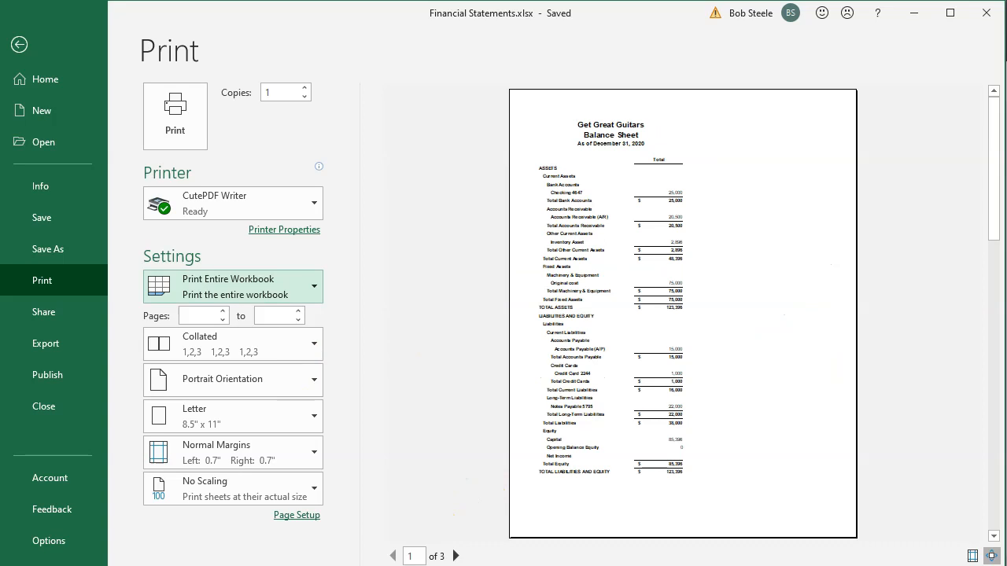
click(456, 556)
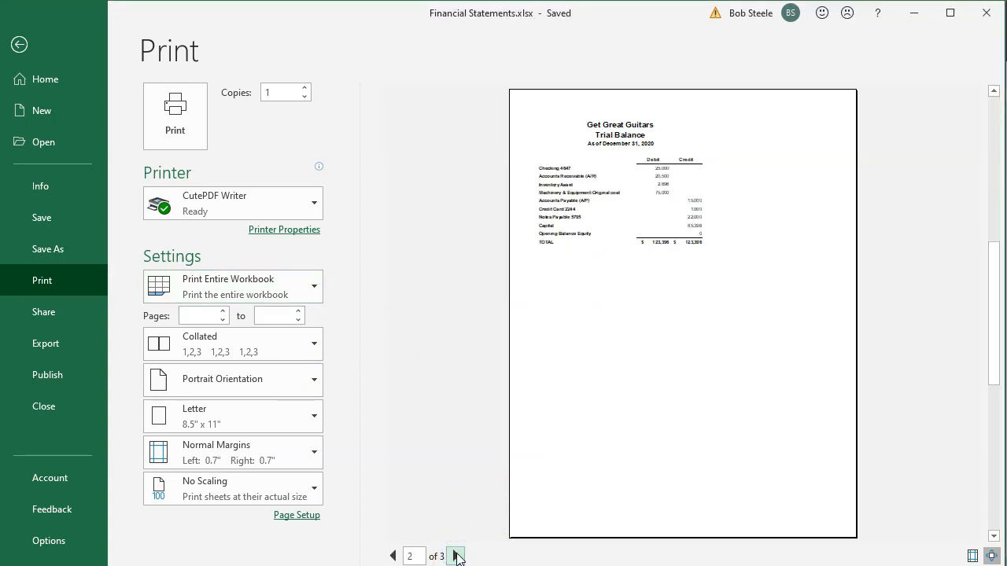
click(456, 556)
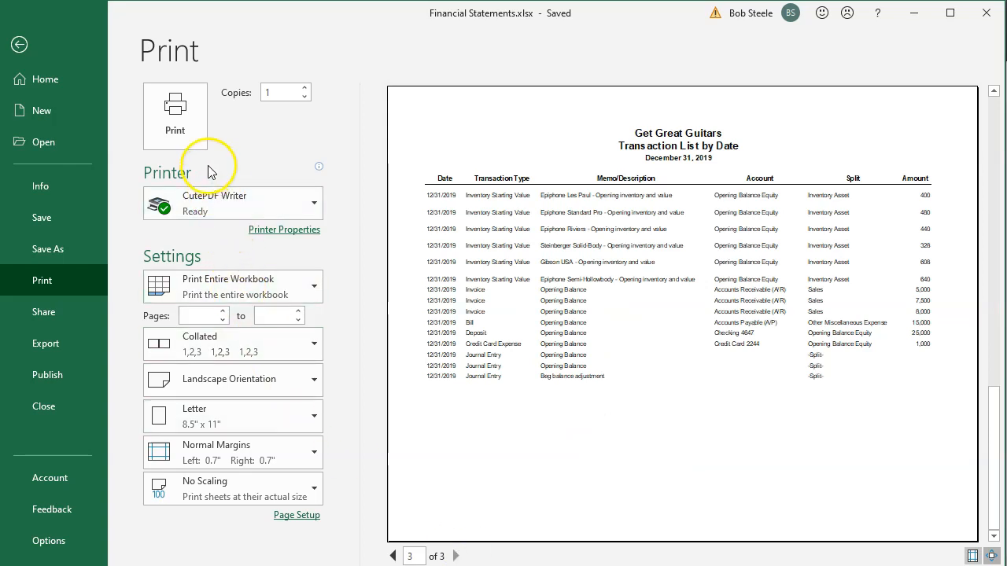
click(198, 135)
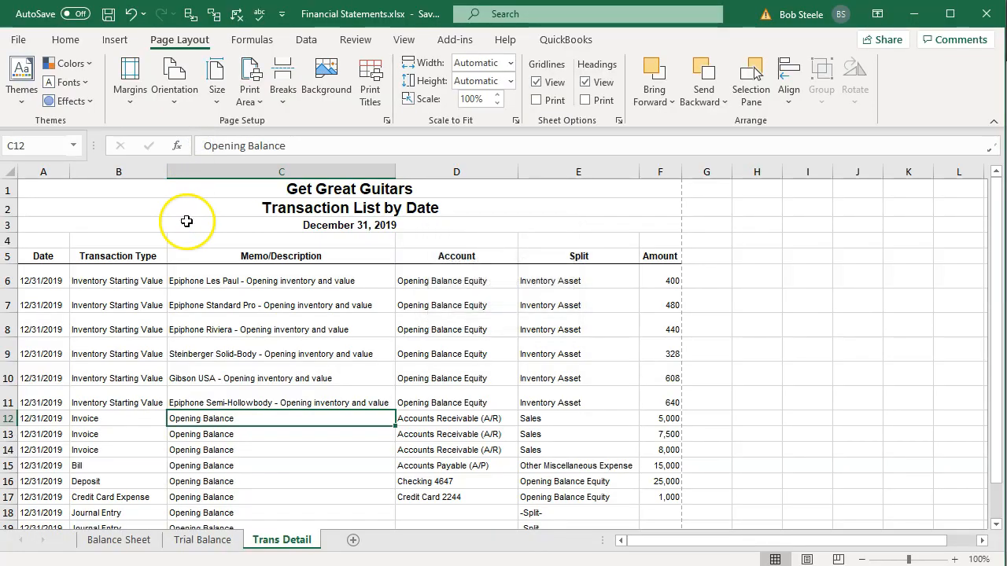
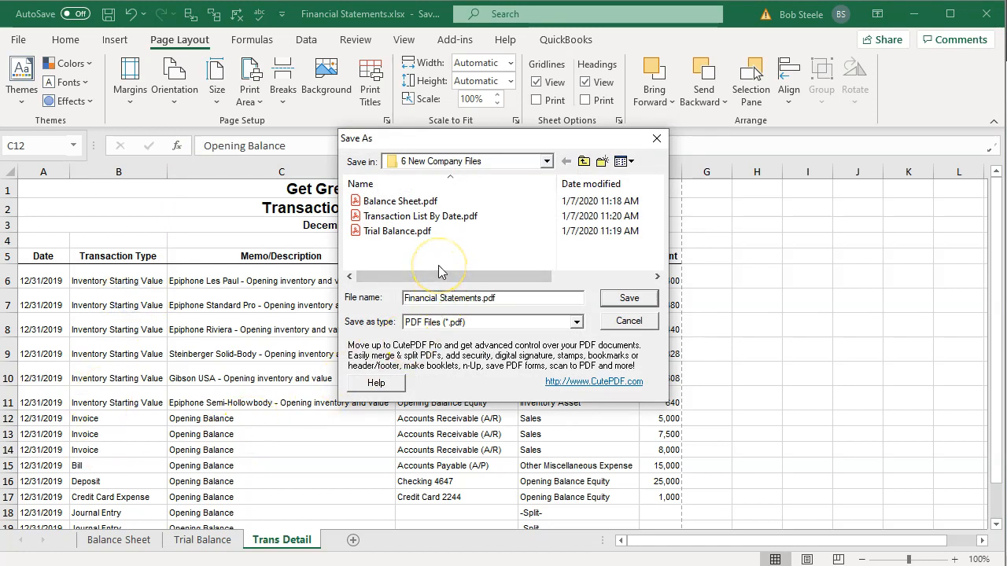
click(621, 300)
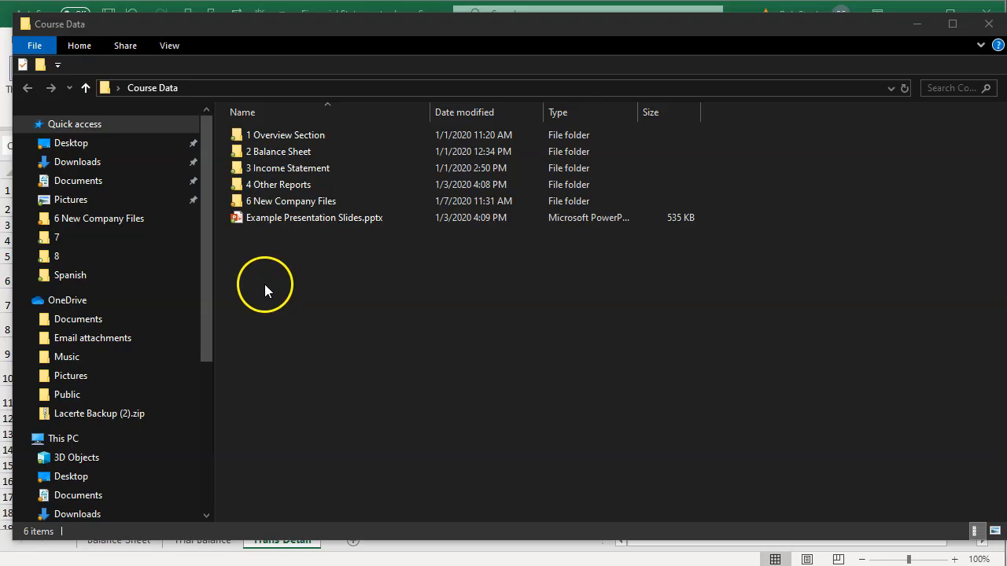
Step: Create a new folder named Financial Statements inside the 6 New Company Files folder in File Explorer
double_click(284, 206)
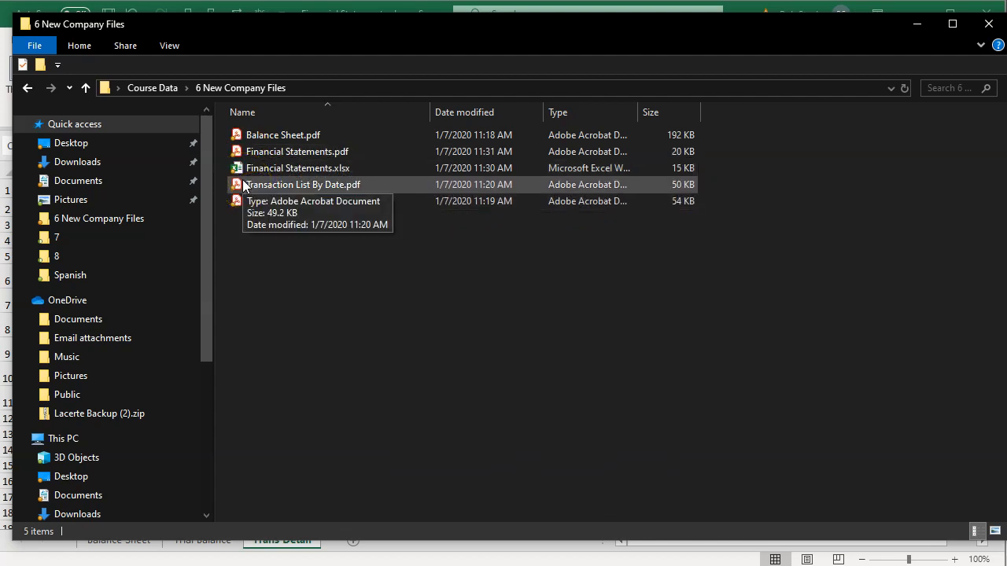
right_click(282, 333)
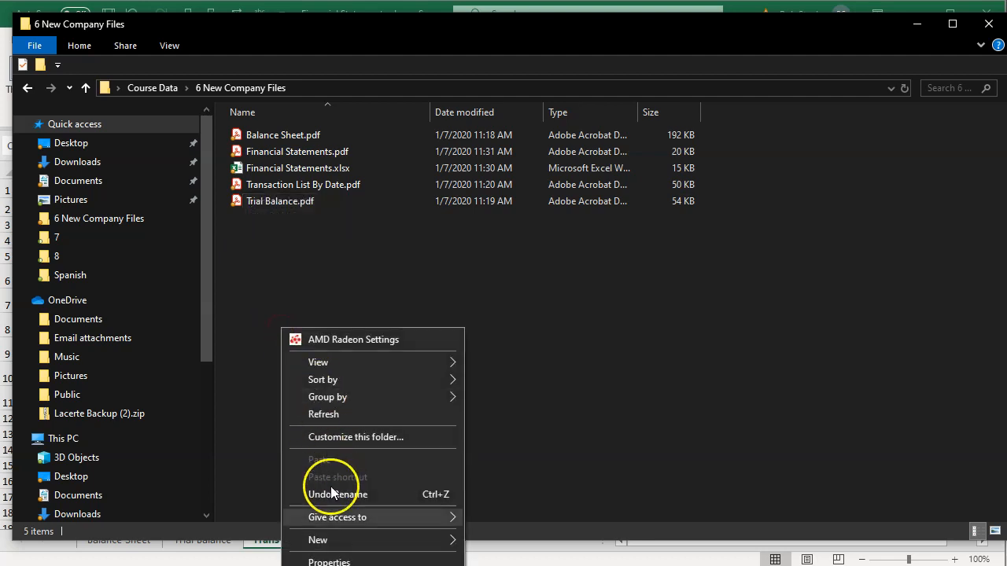
mouse_move(427, 538)
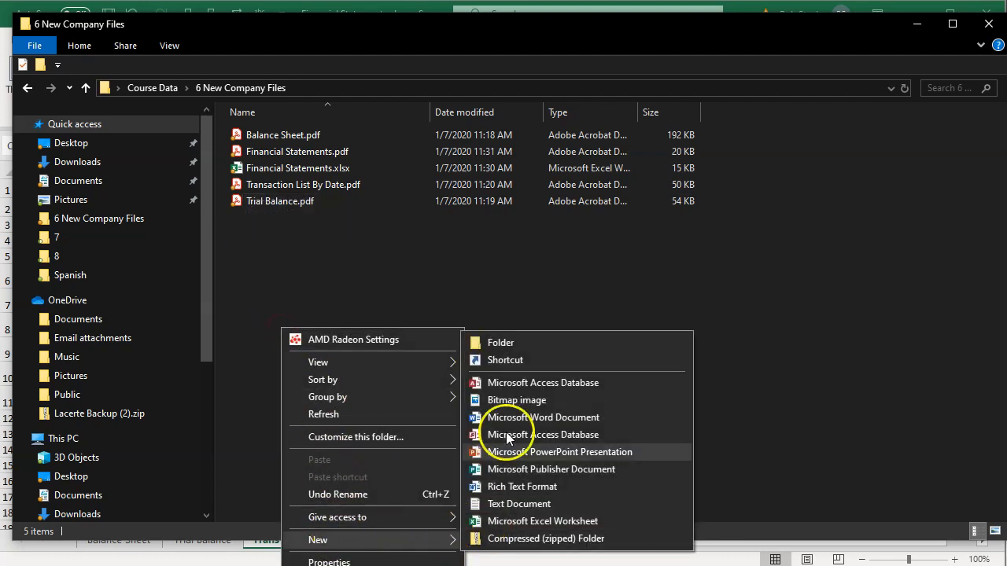
click(512, 343)
text(Financial Statements)
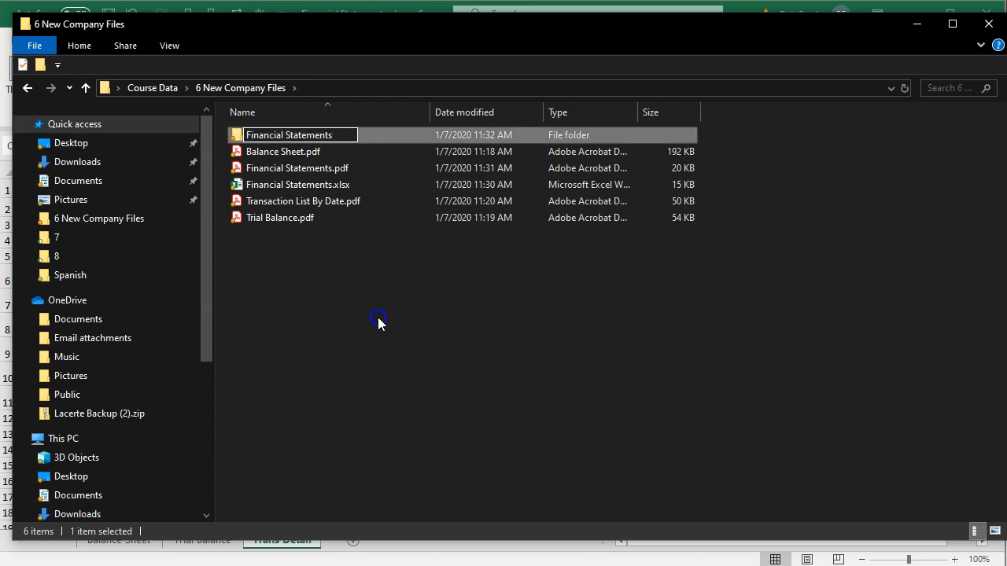
Step: Move Balance Sheet.pdf, Transaction List By Date.pdf and Trial Balance.pdf into the Financial Statements folder
click(324, 355)
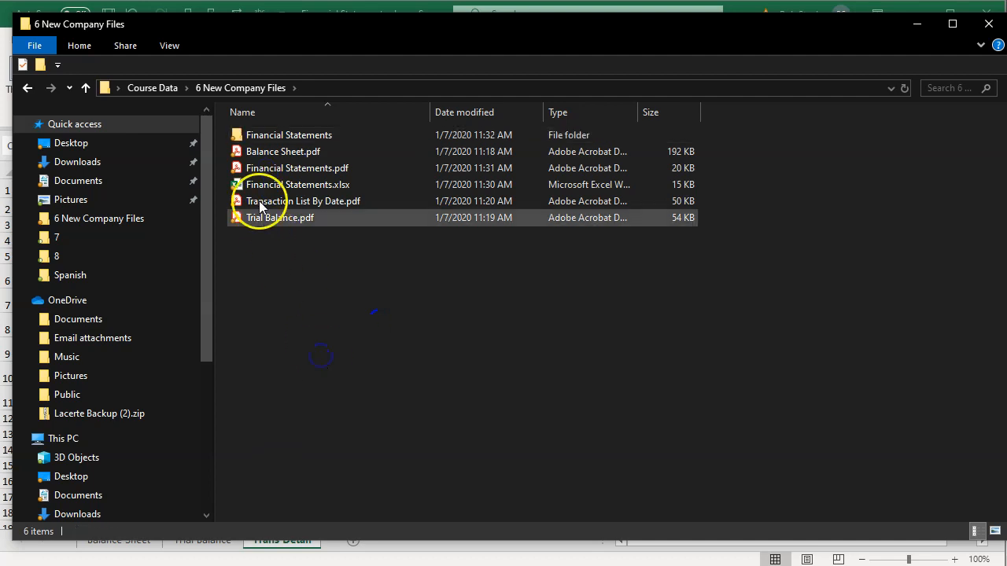
drag(258, 161, 258, 137)
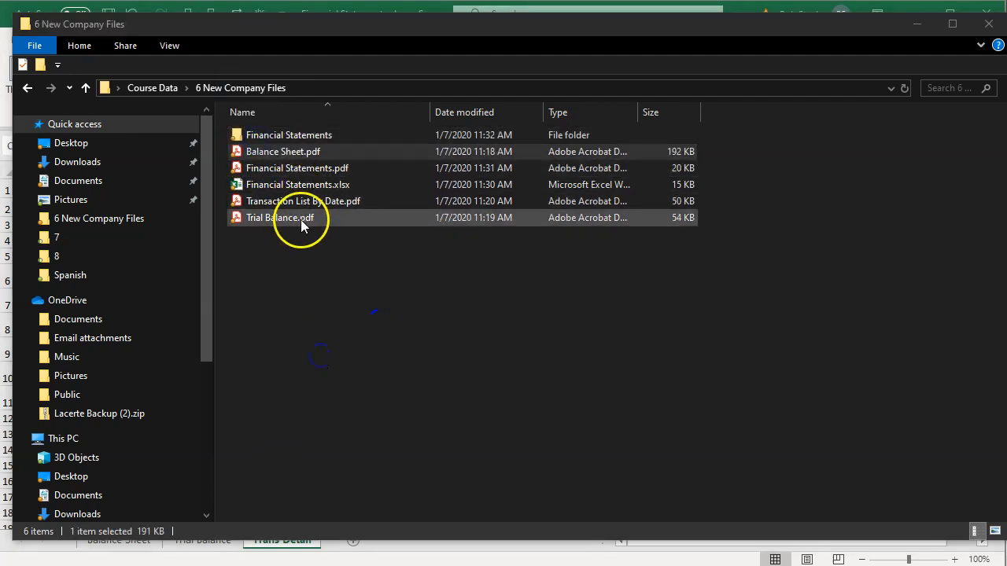
drag(270, 202, 272, 138)
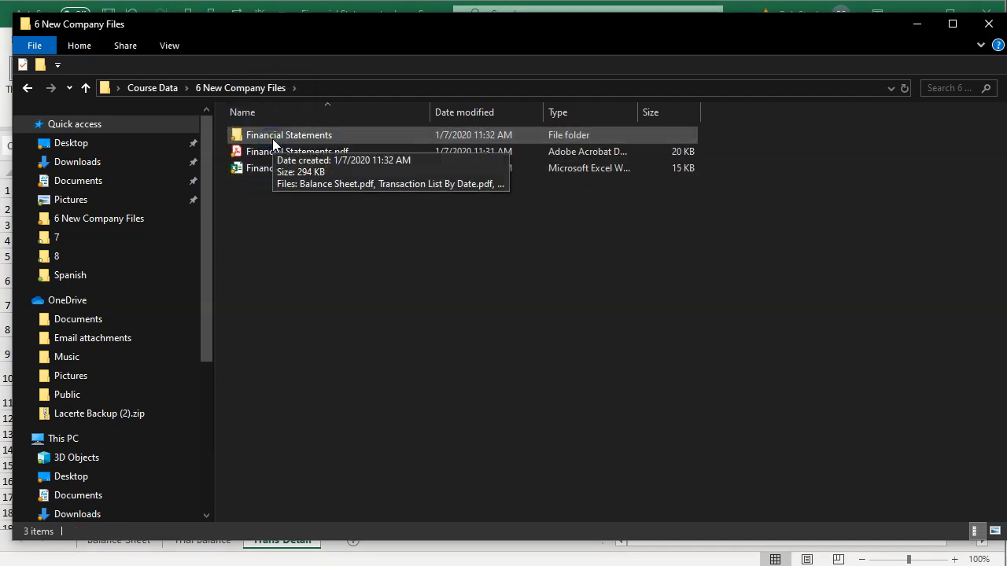
Step: Create a compressed (zipped) copy of the Financial Statements folder in the 6 New Company Files folder
right_click(272, 139)
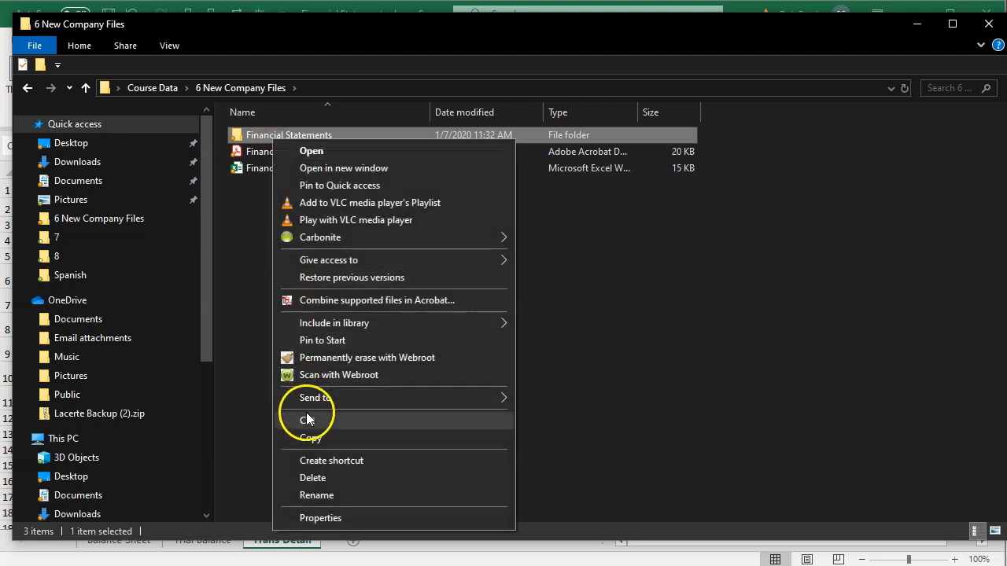
mouse_move(429, 398)
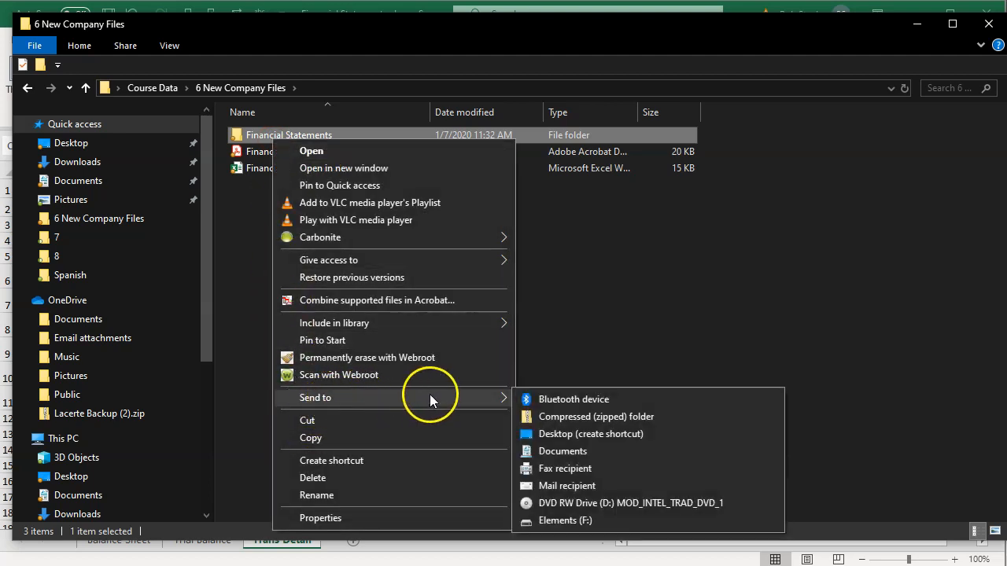
click(535, 416)
click(311, 289)
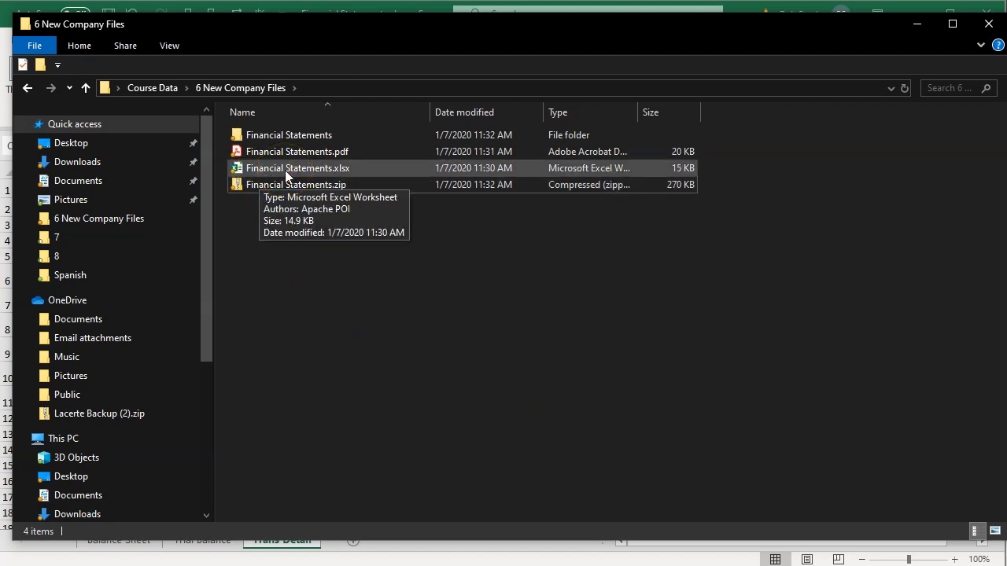
Step: Open Financial Statements.pdf in Adobe Acrobat Reader, collapse the tools pane and review all pages through to the transaction list
click(267, 153)
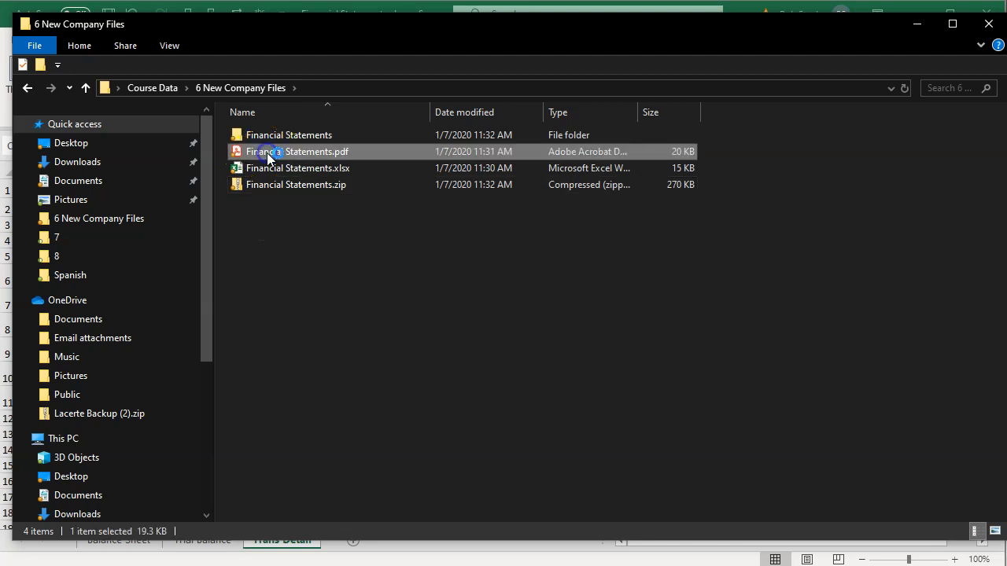
double_click(267, 153)
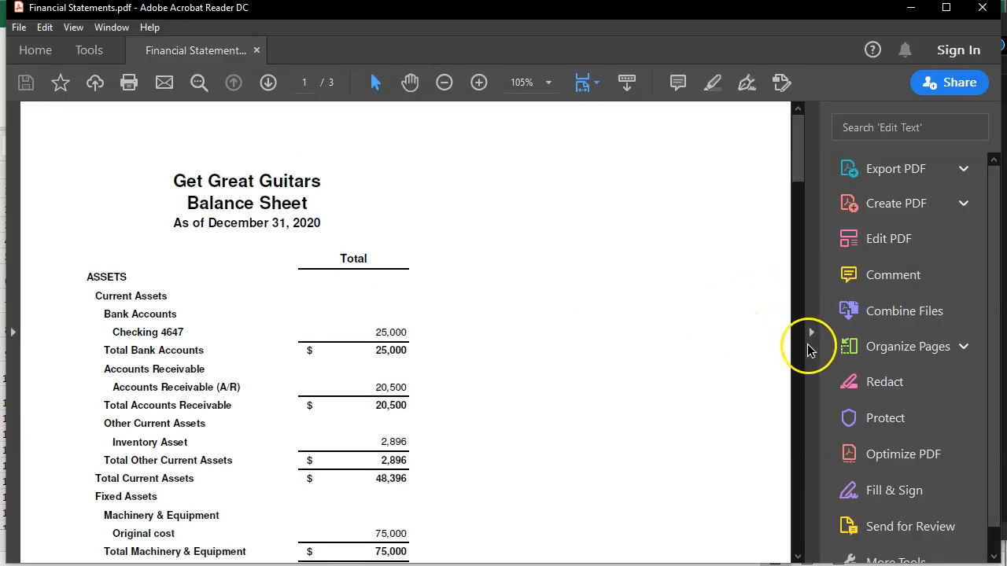
click(811, 333)
scroll(731, 366, down, 10)
scroll(729, 370, down, 15)
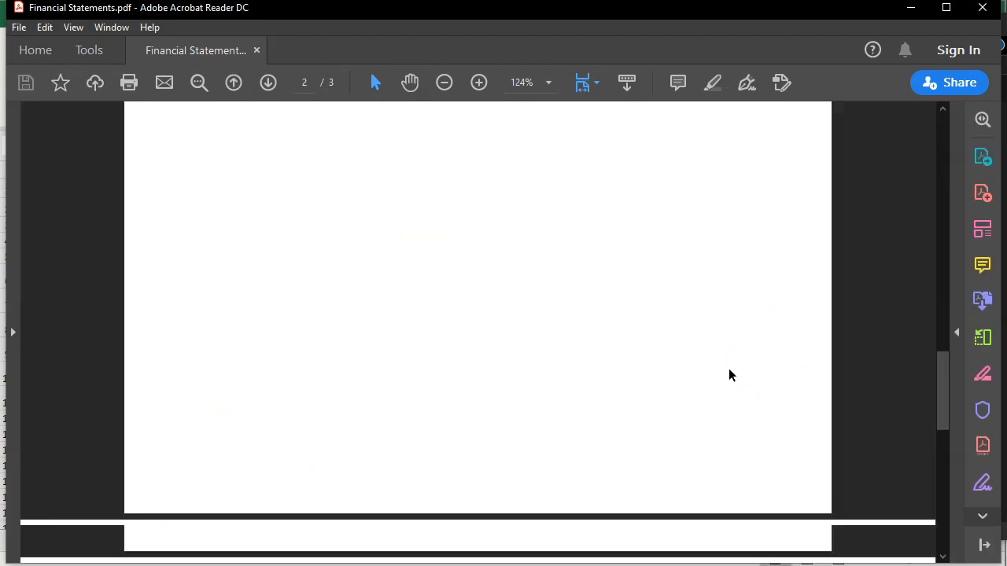
scroll(728, 369, down, 10)
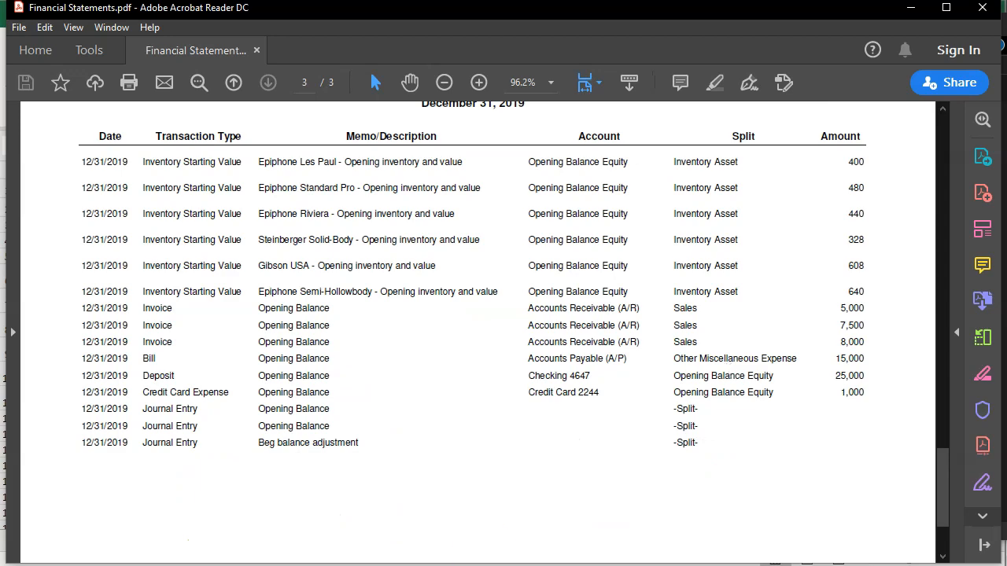